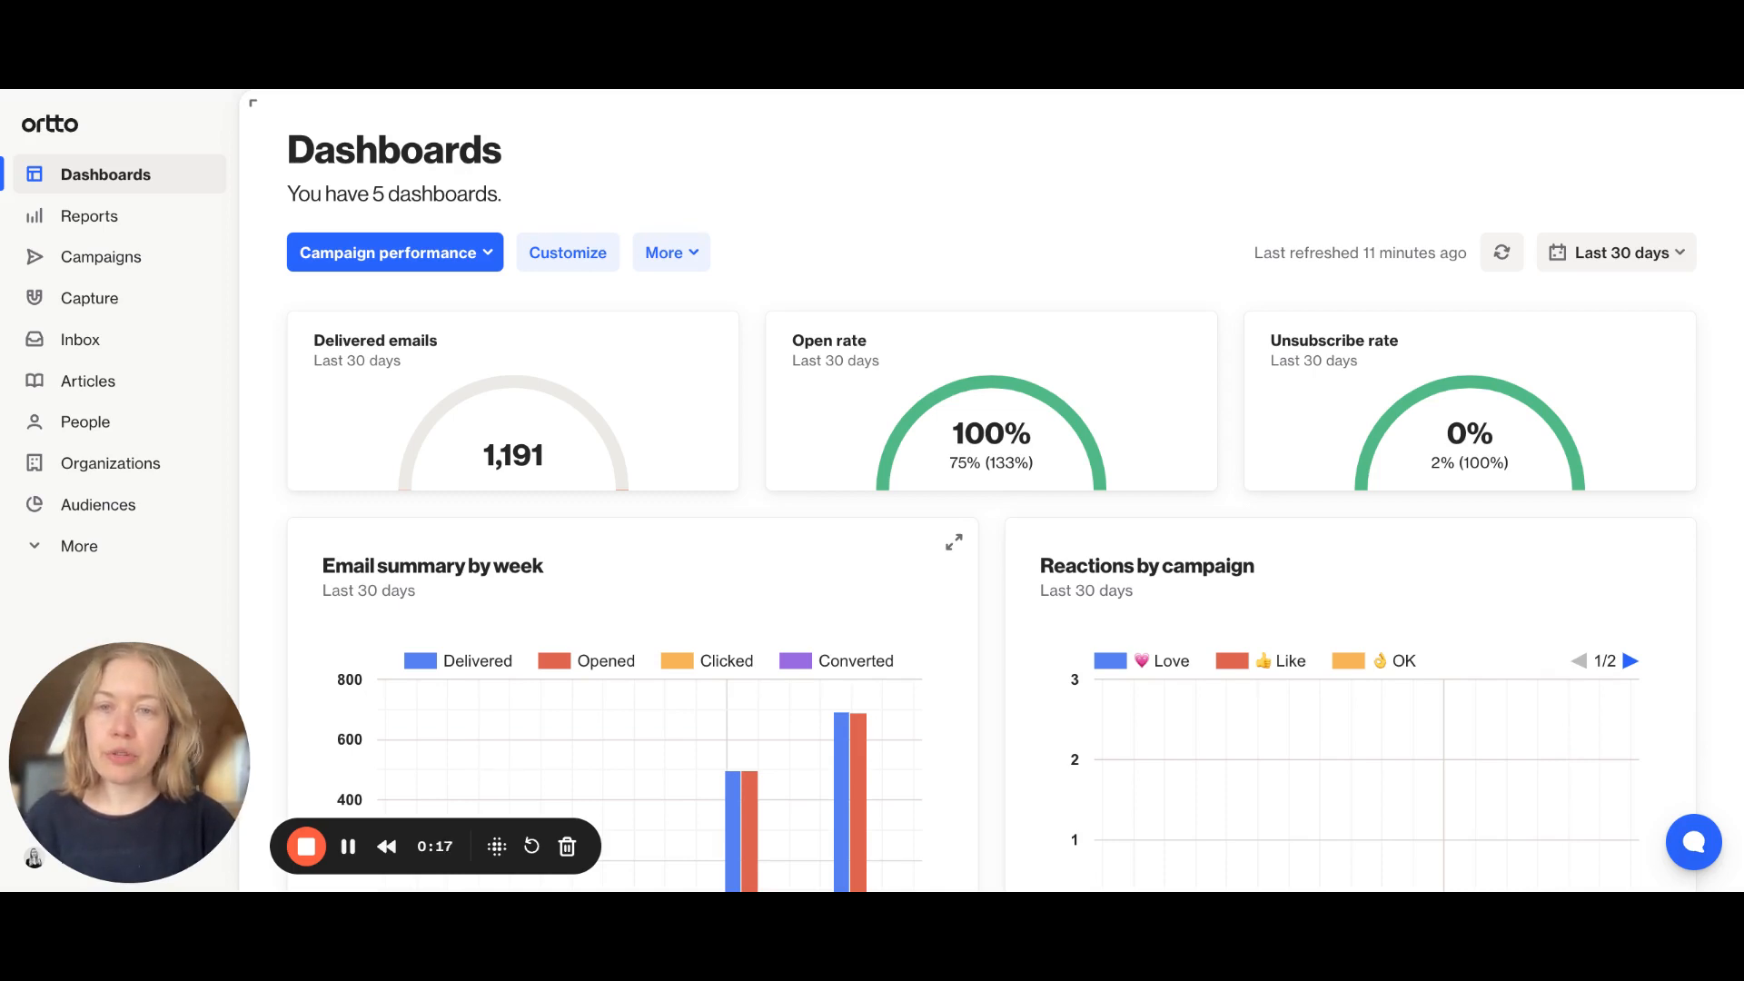
Create a new journey campaign from scratch named "NPS journey".
{"action": "left_click", "coordinate": [158, 264]}
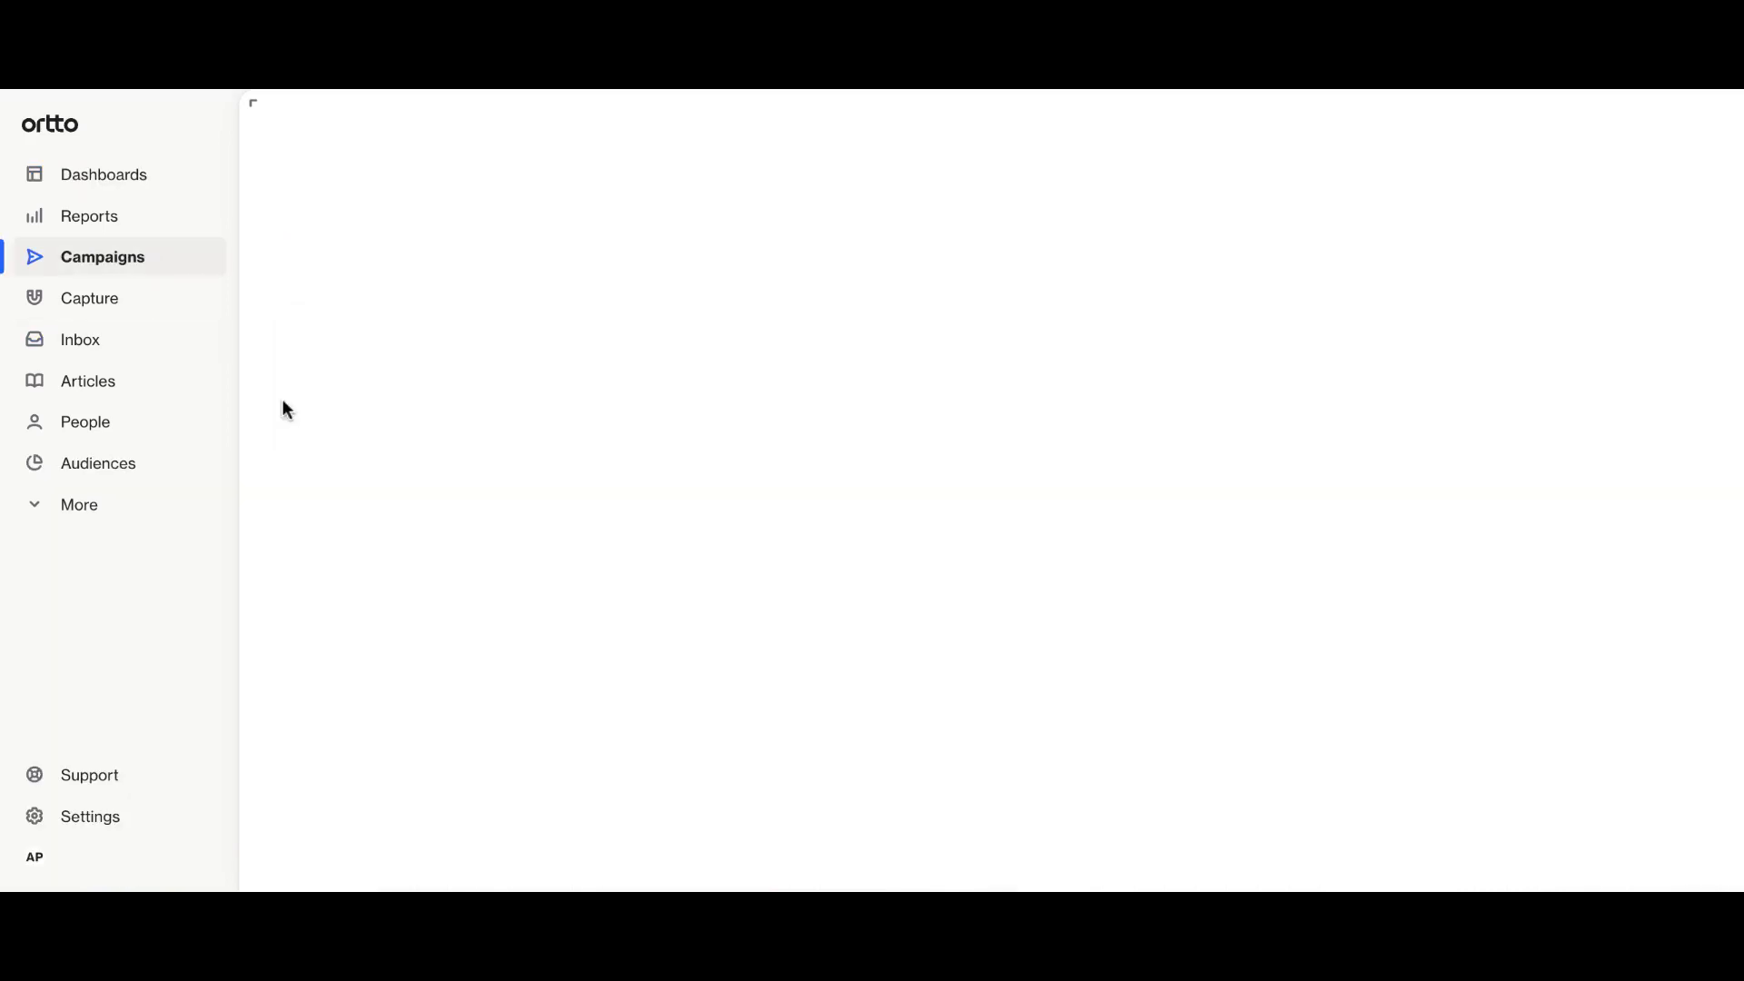
{"action": "left_click", "coordinate": [396, 272]}
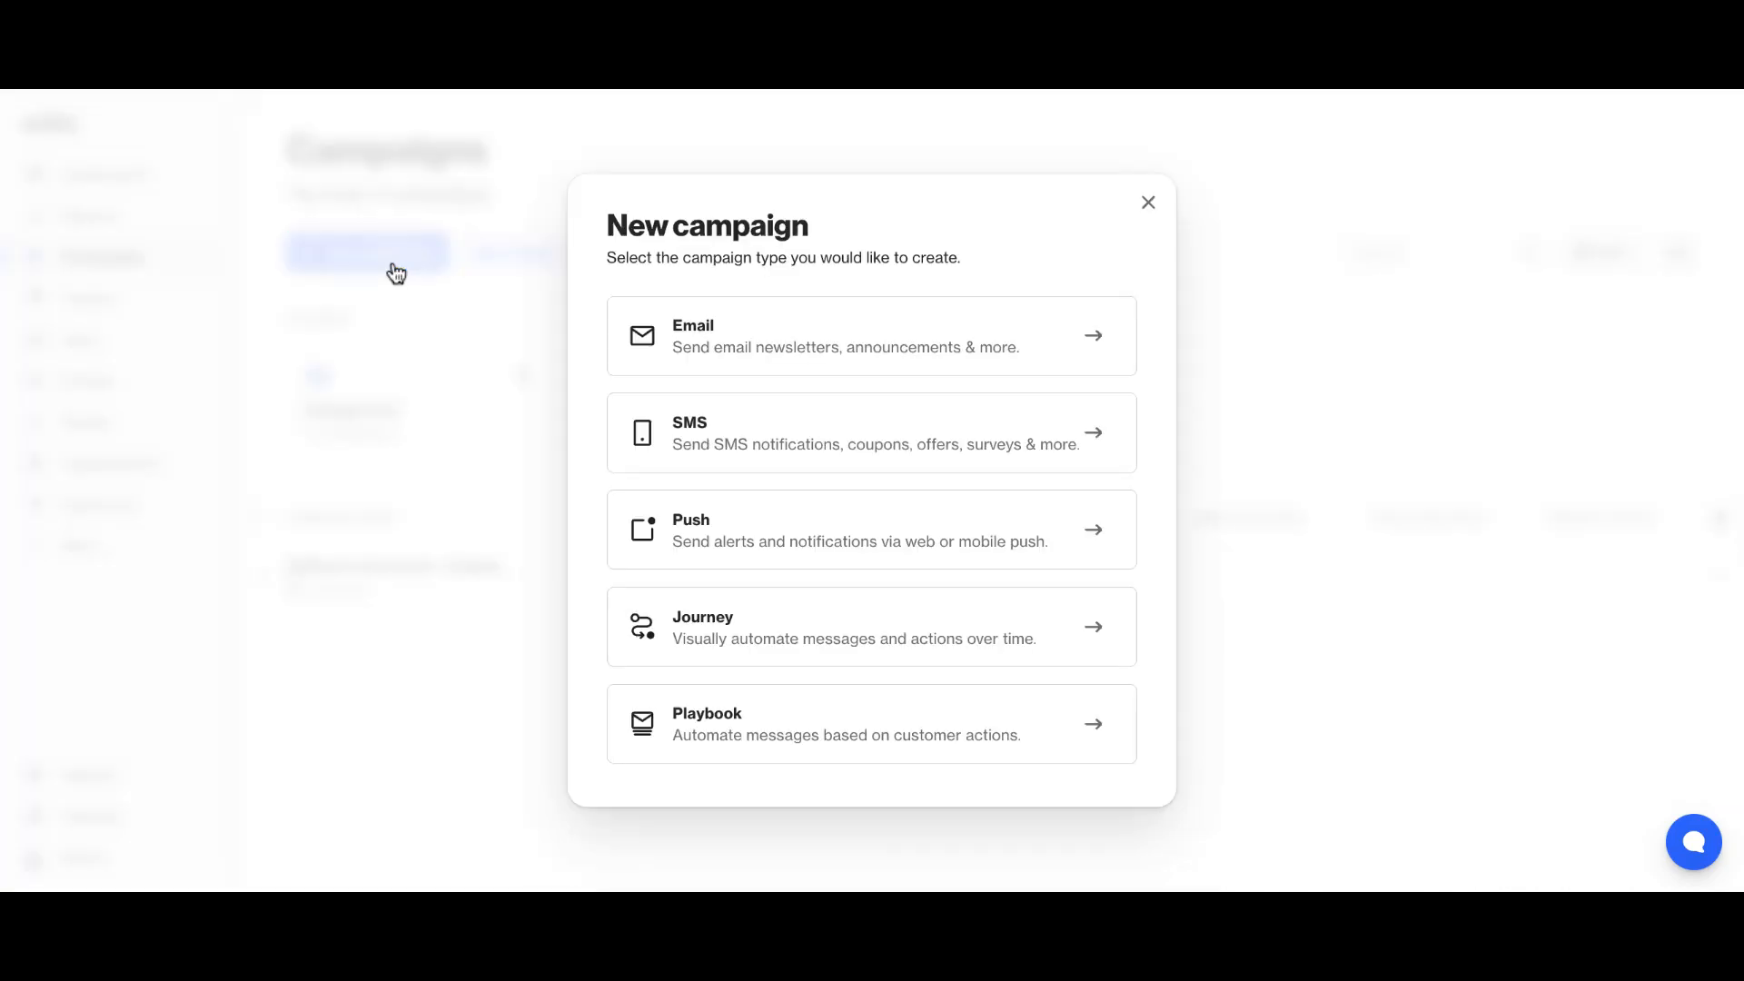
{"action": "left_click", "coordinate": [785, 620]}
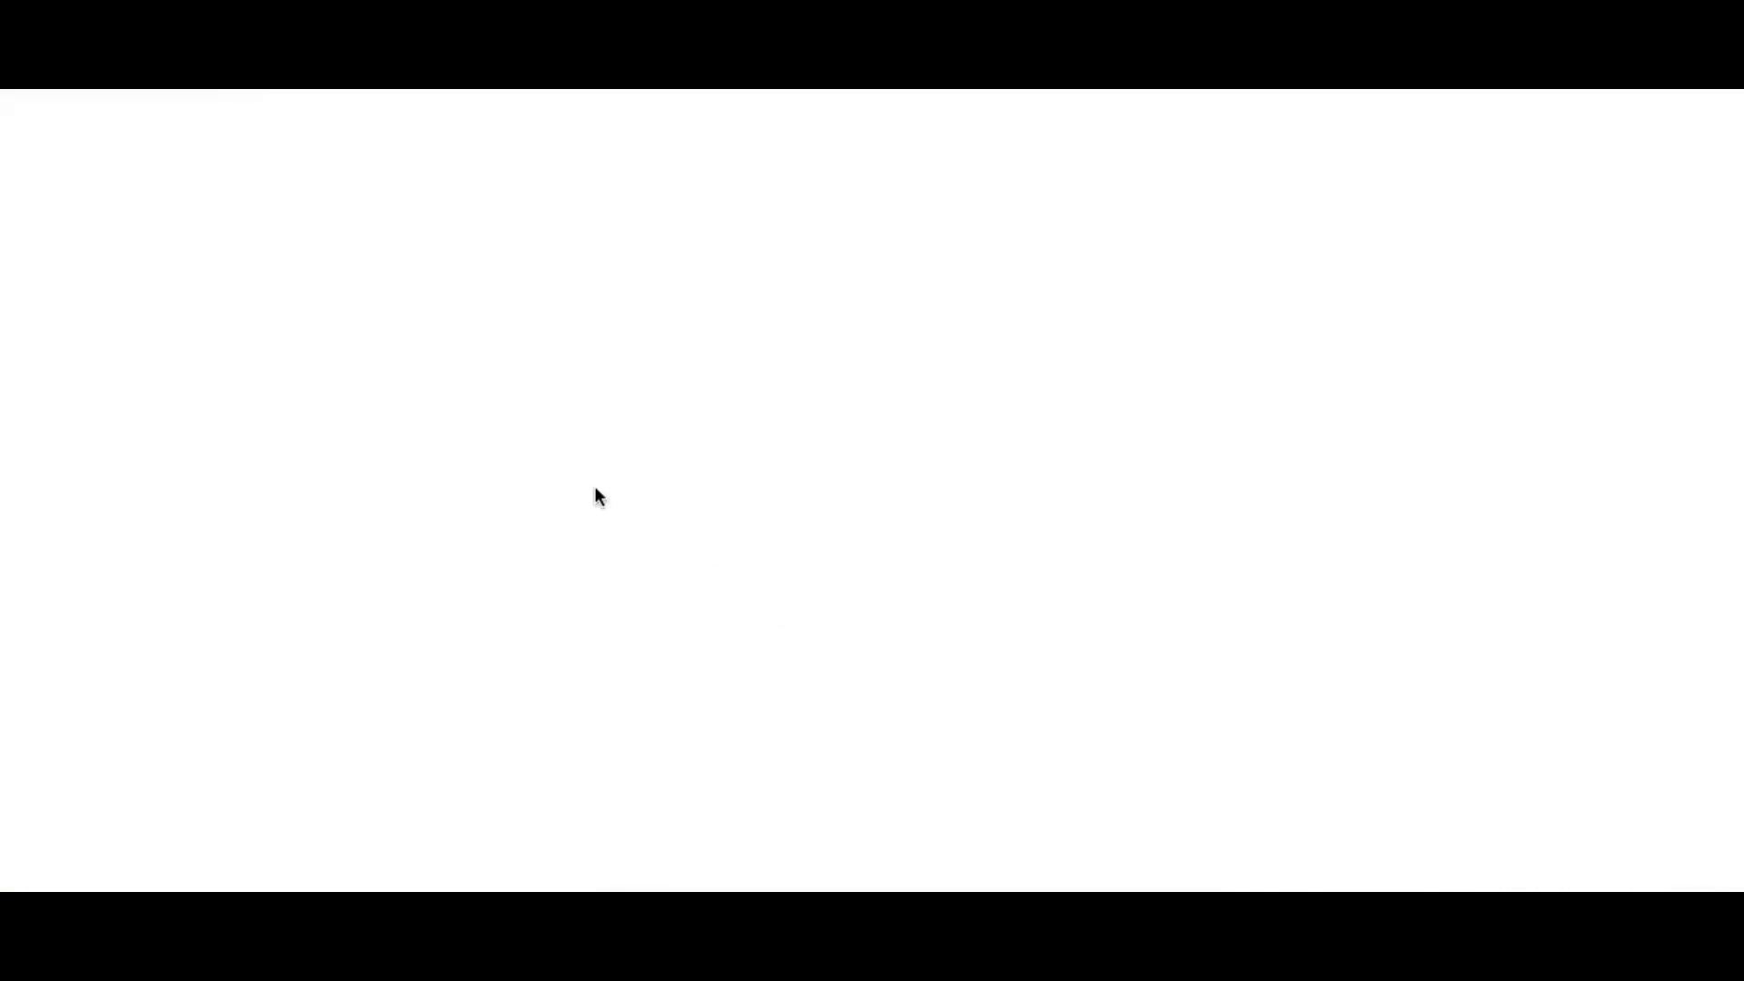
{"action": "left_click", "coordinate": [522, 456]}
{"action": "type", "text": "NPS journey"}
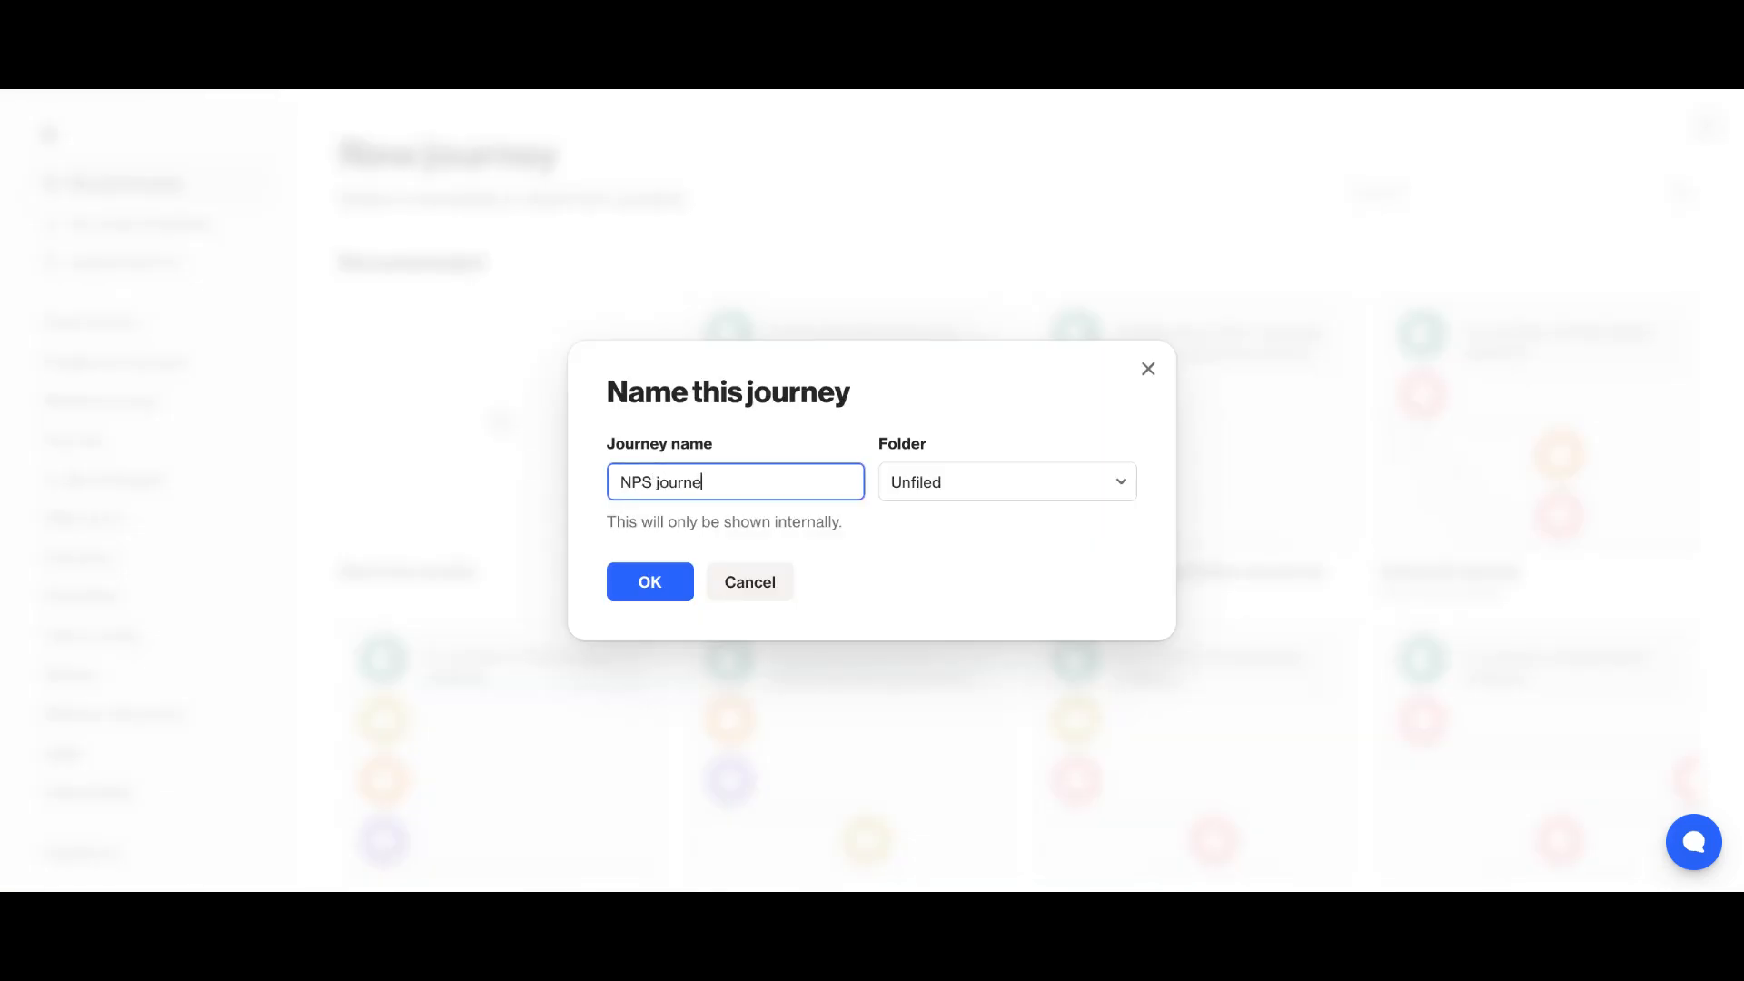
{"action": "left_click", "coordinate": [645, 574]}
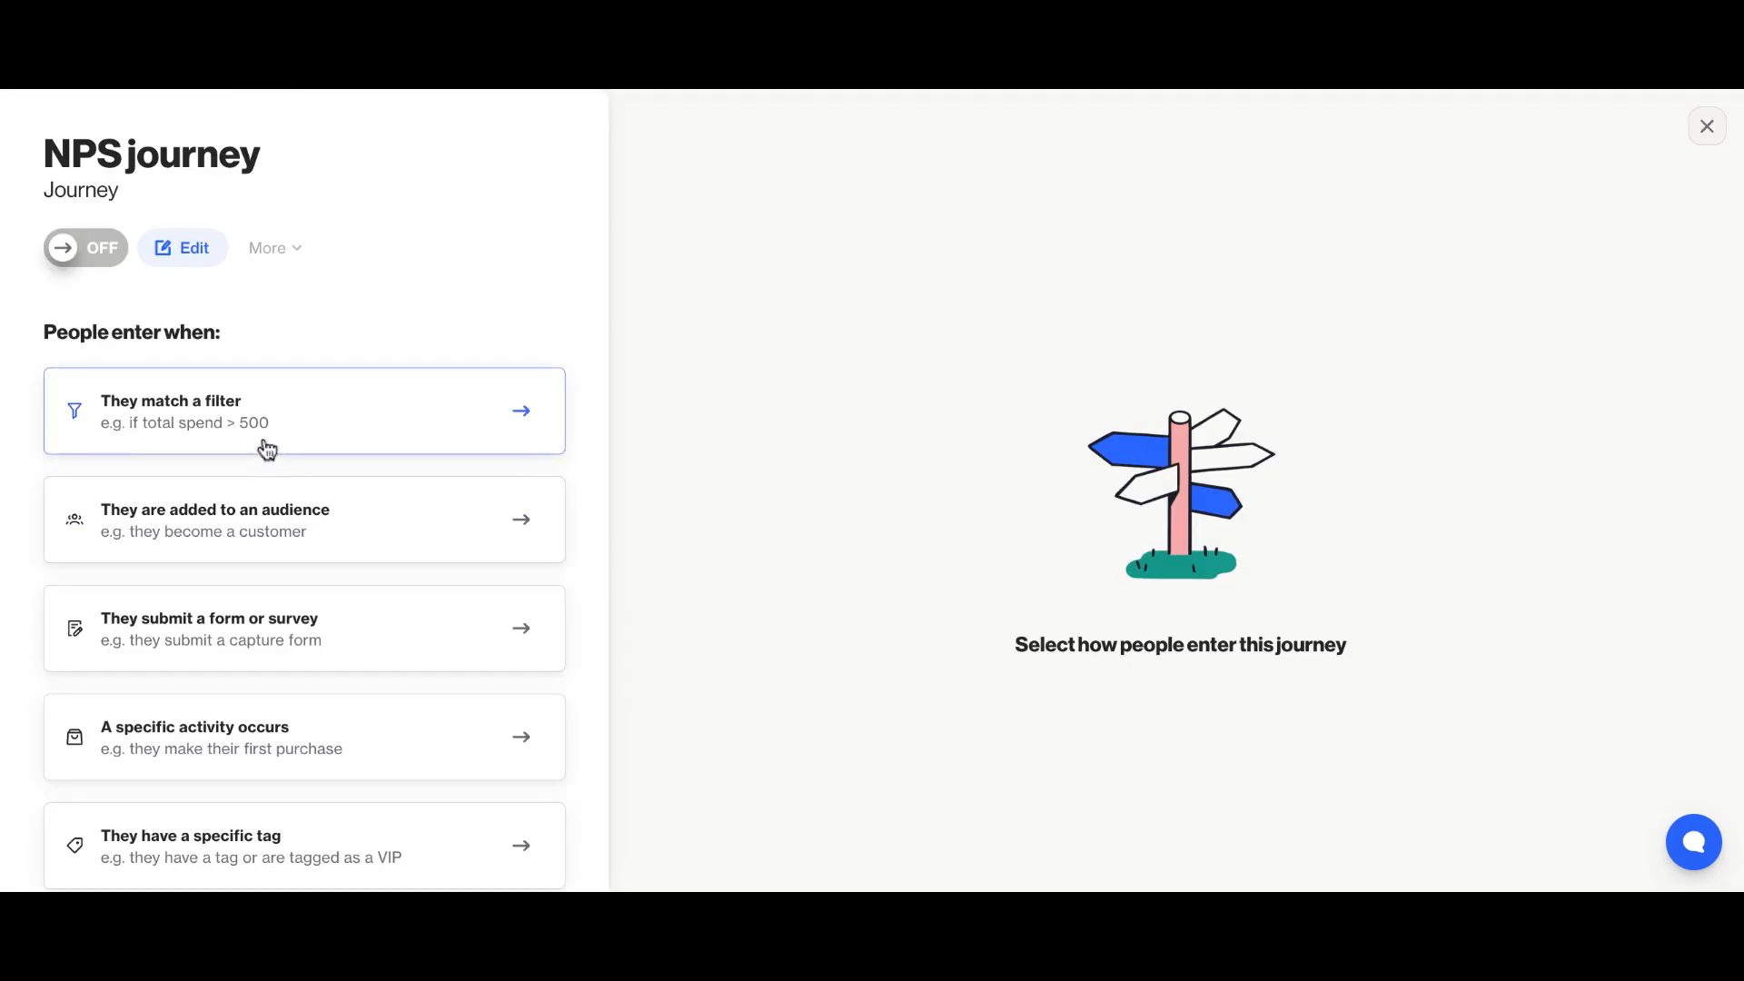
Make people enter by matching a filter, with the condition that Signed up has occurred exactly 14 days ago.
{"action": "left_click", "coordinate": [266, 448]}
{"action": "left_click", "coordinate": [56, 400]}
{"action": "type", "text": "signed"}
{"action": "left_click", "coordinate": [96, 432]}
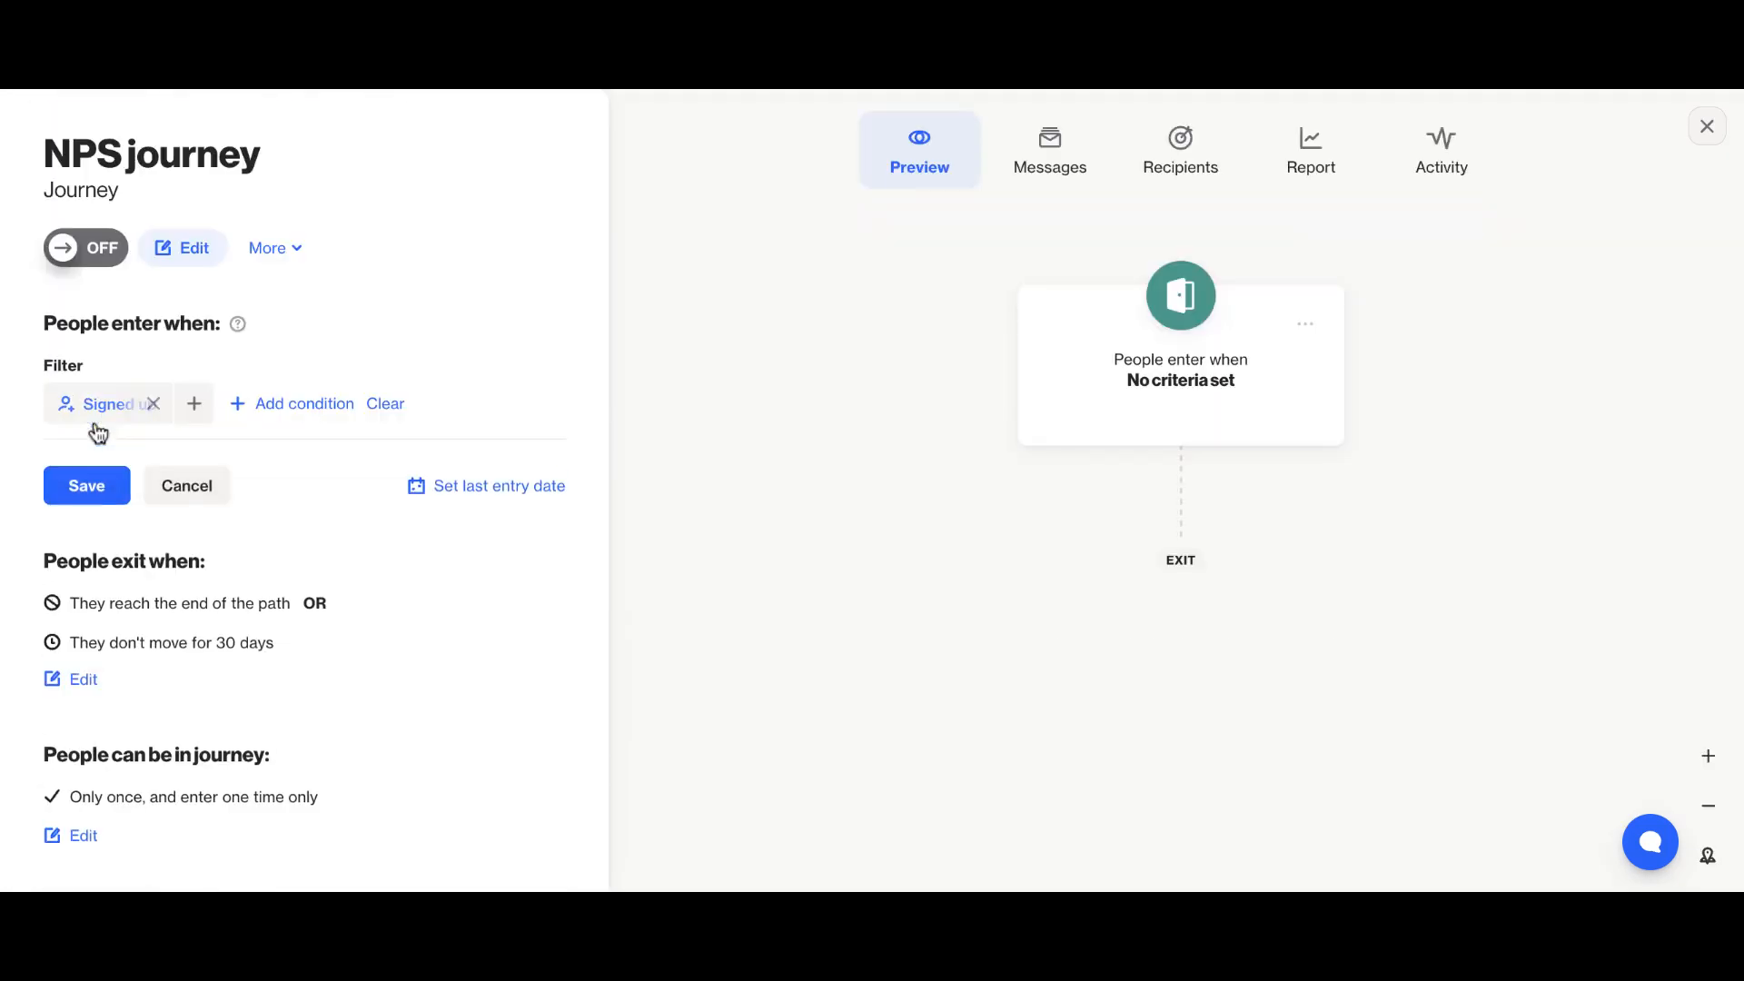
{"action": "left_click", "coordinate": [109, 548]}
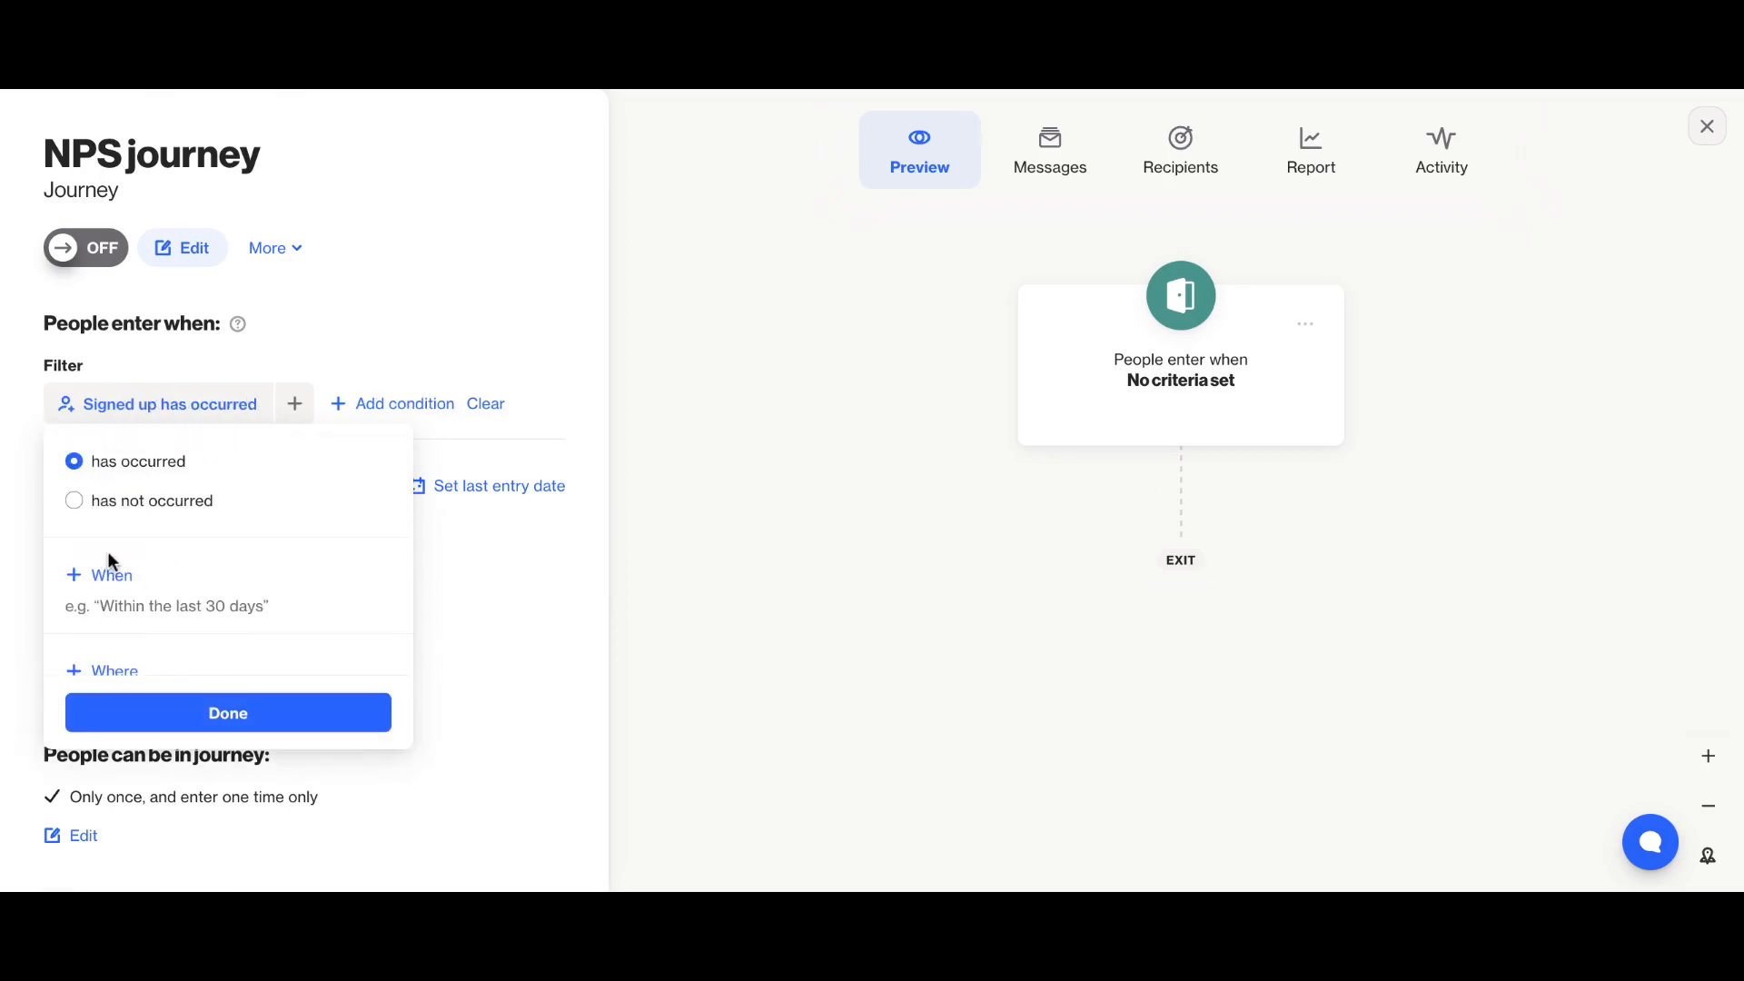
{"action": "left_click", "coordinate": [109, 572]}
{"action": "scroll", "coordinate": [116, 599], "scroll_direction": "down", "scroll_amount": 1}
{"action": "left_click", "coordinate": [120, 613]}
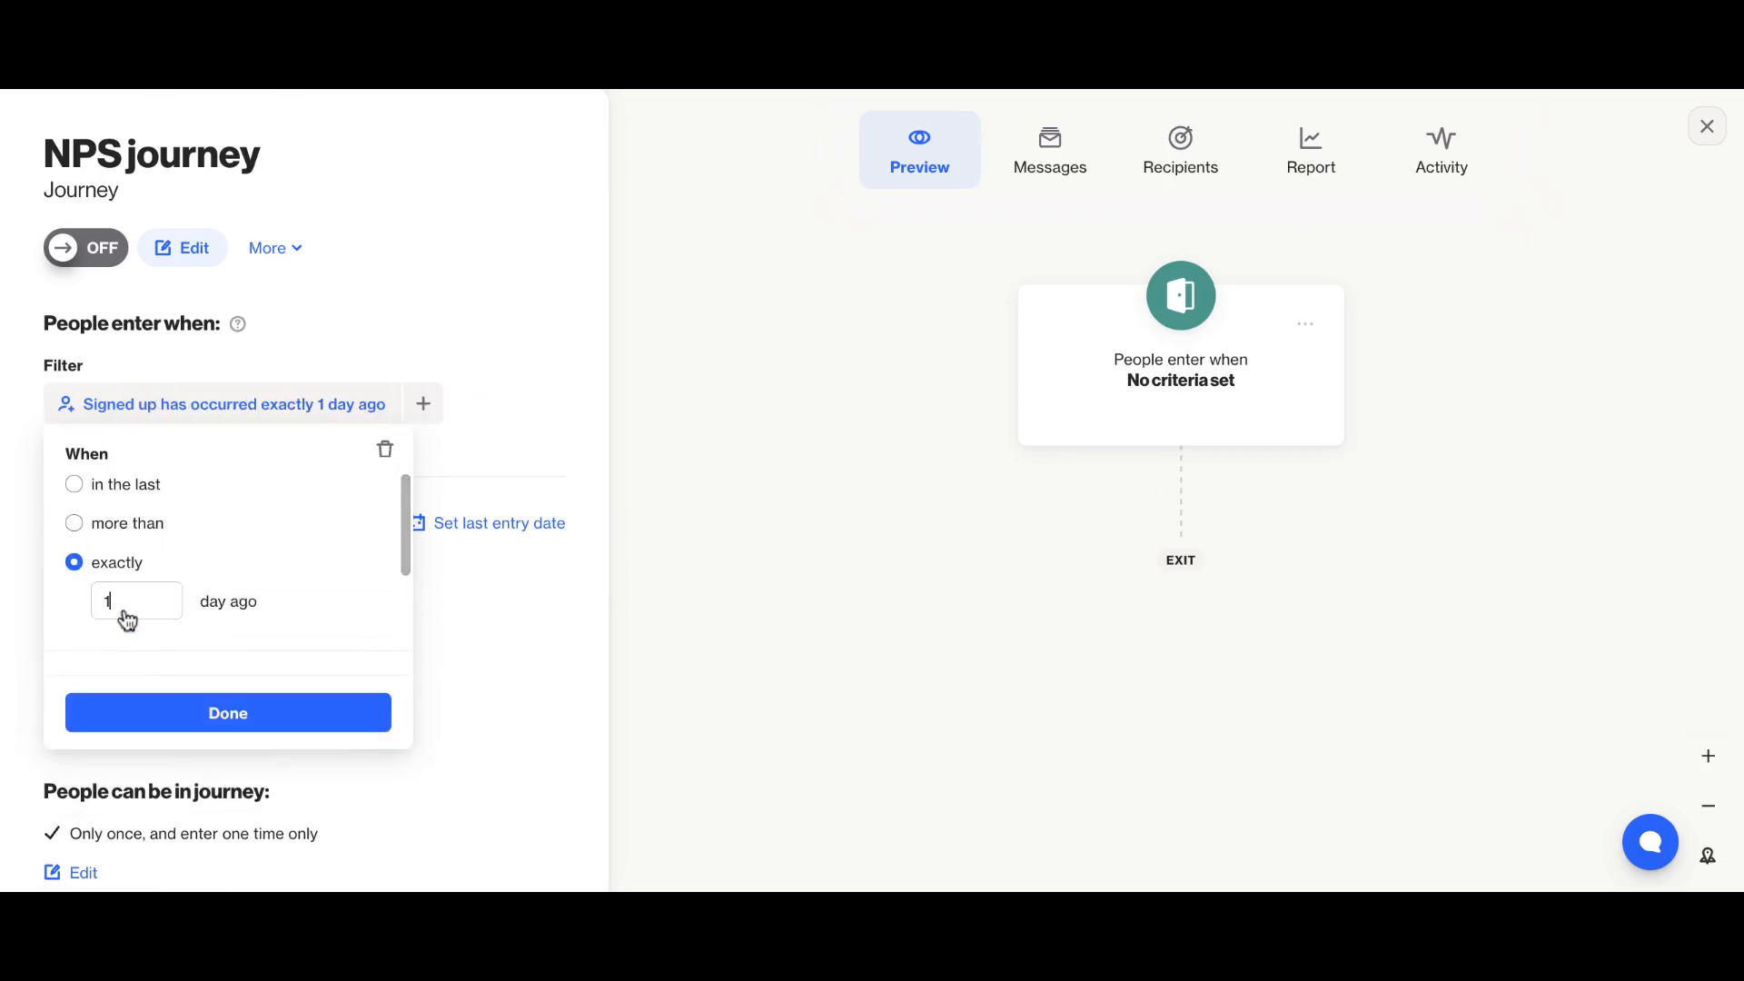
{"action": "type", "text": "4"}
{"action": "left_click", "coordinate": [143, 731]}
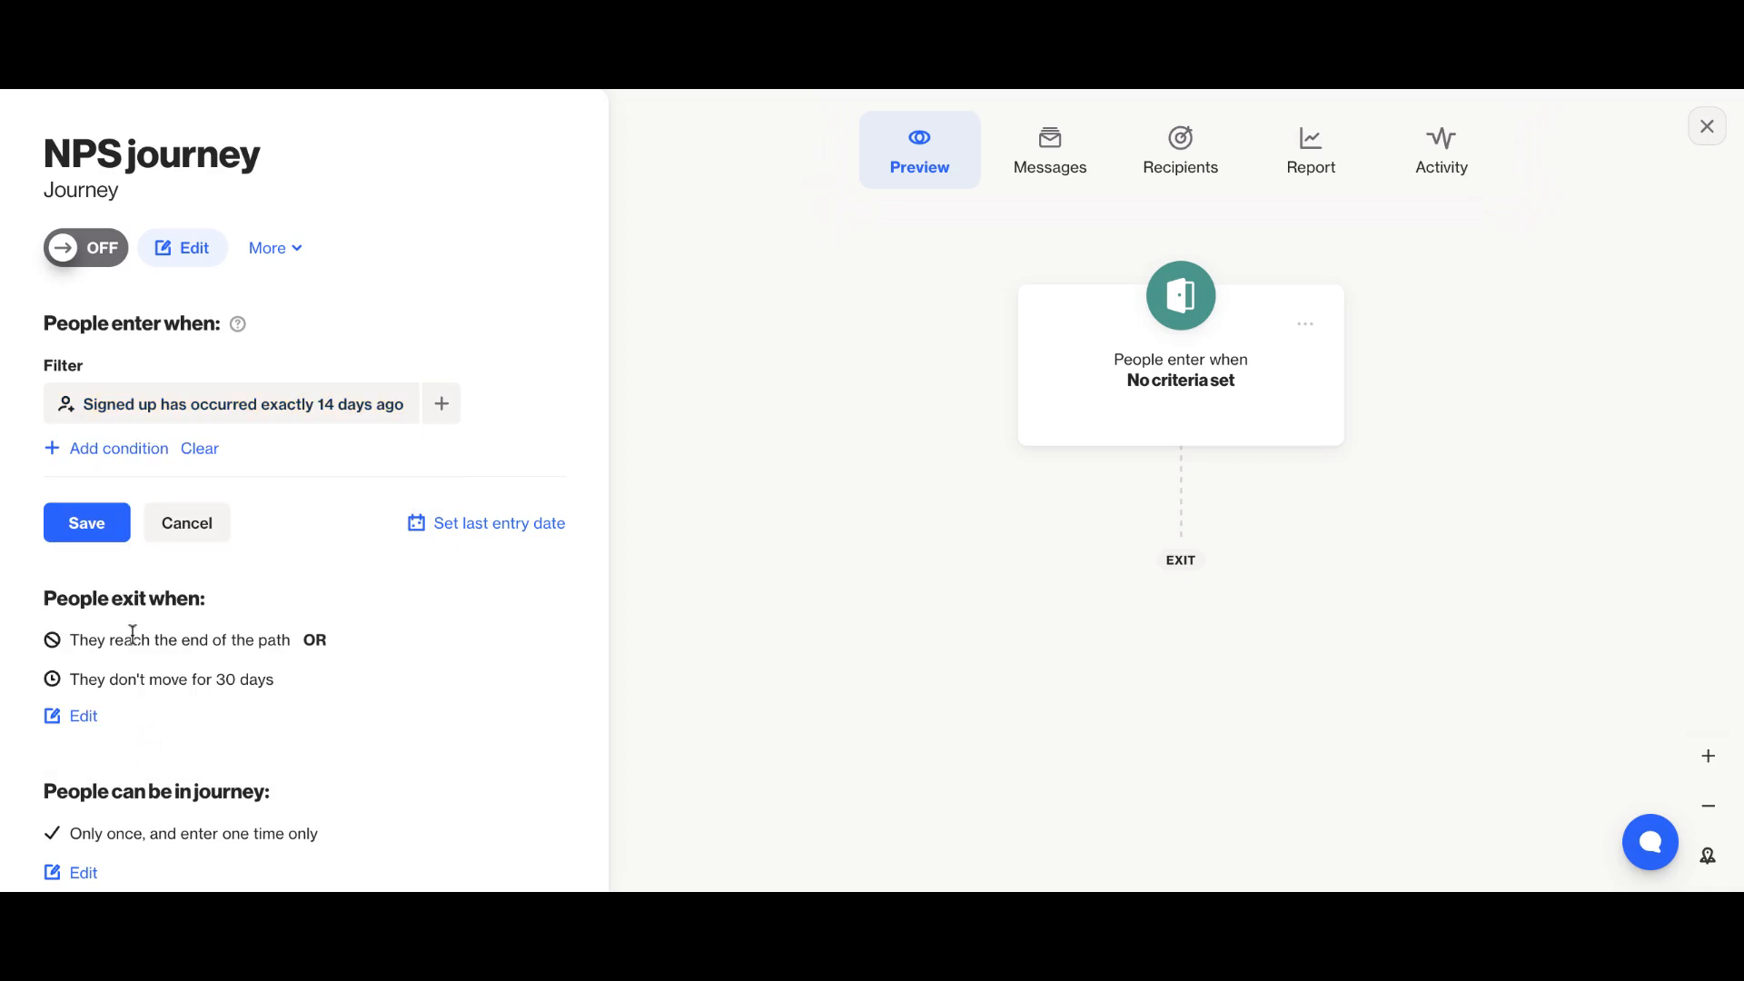
Add a second entry condition that Left journey has occurred exactly 90 days ago.
{"action": "left_click", "coordinate": [117, 451]}
{"action": "type", "text": "lef"}
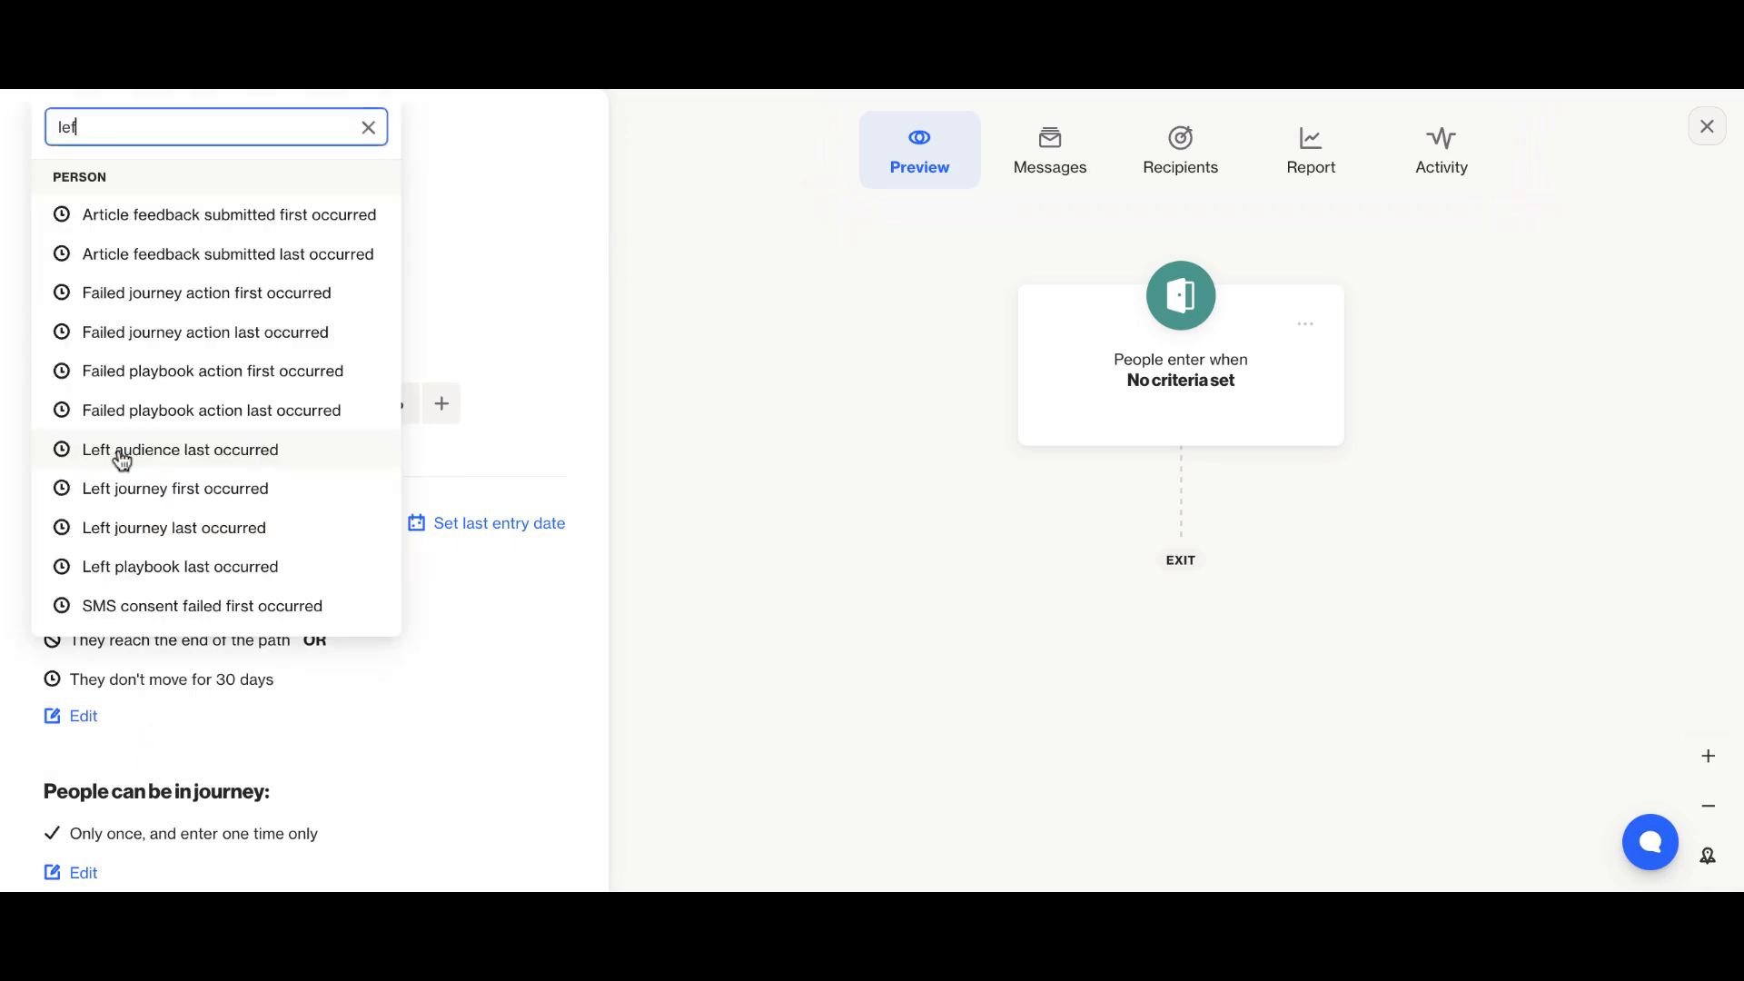
{"action": "type", "text": "t"}
{"action": "left_click", "coordinate": [144, 434]}
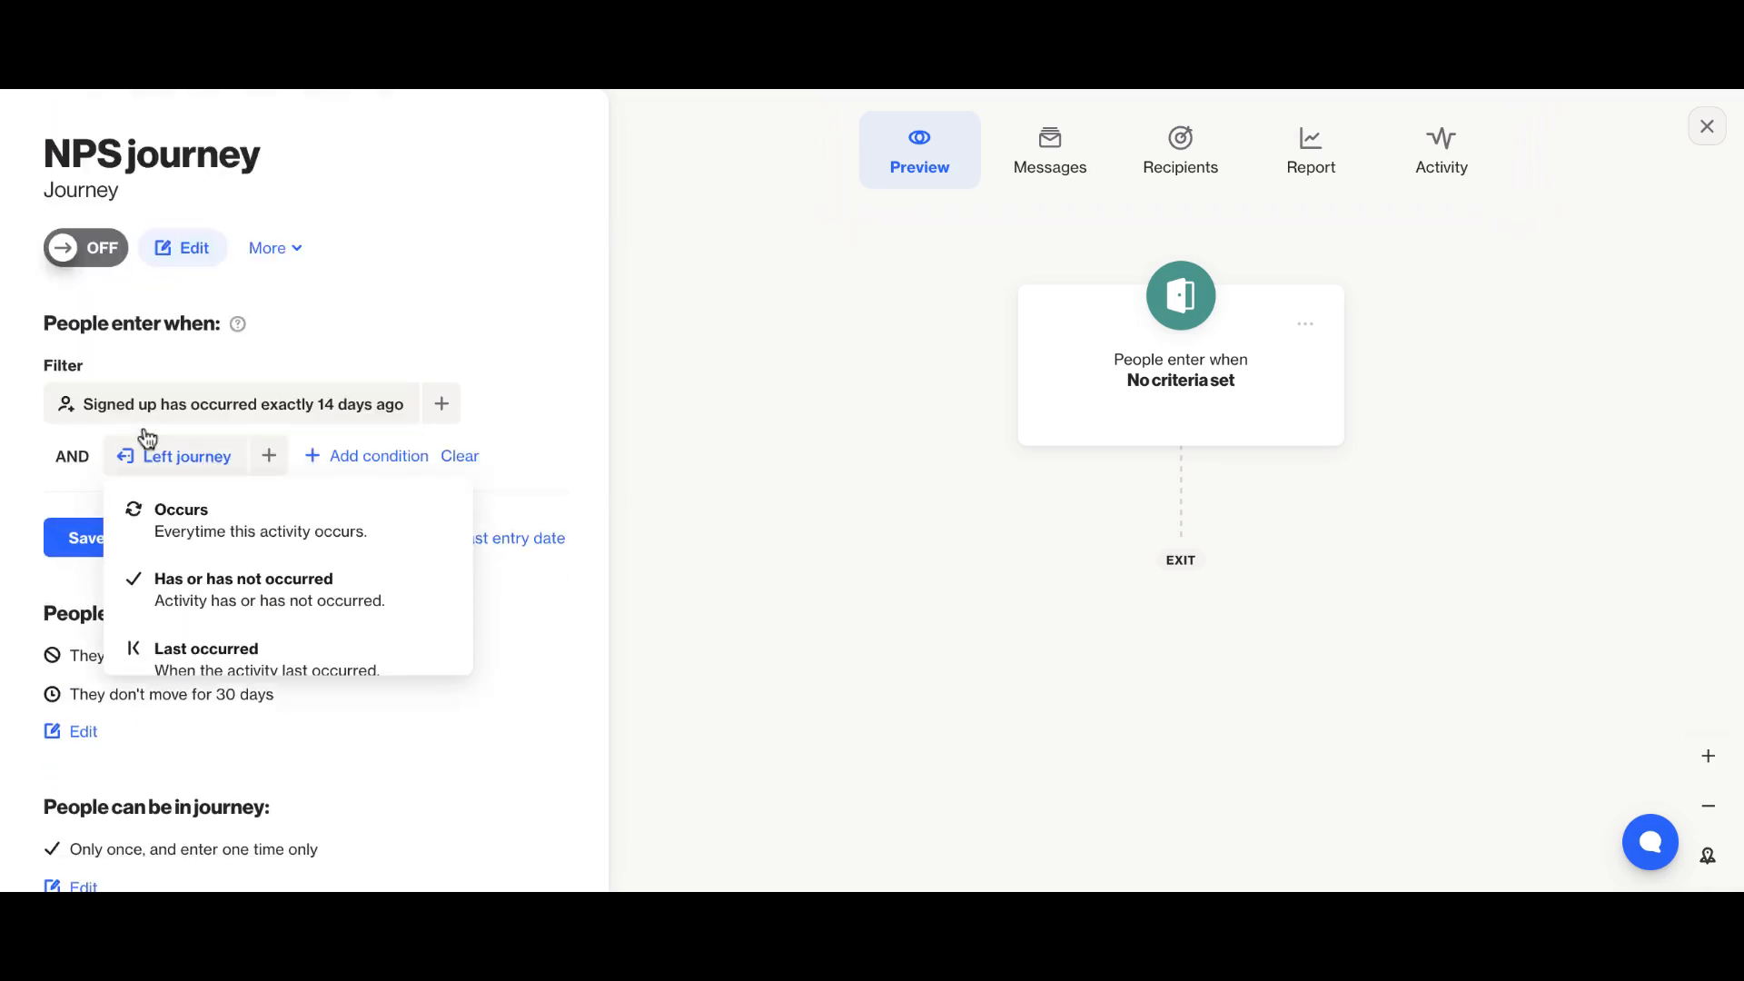
{"action": "left_click", "coordinate": [193, 589]}
{"action": "scroll", "coordinate": [191, 587], "scroll_direction": "down", "scroll_amount": 1}
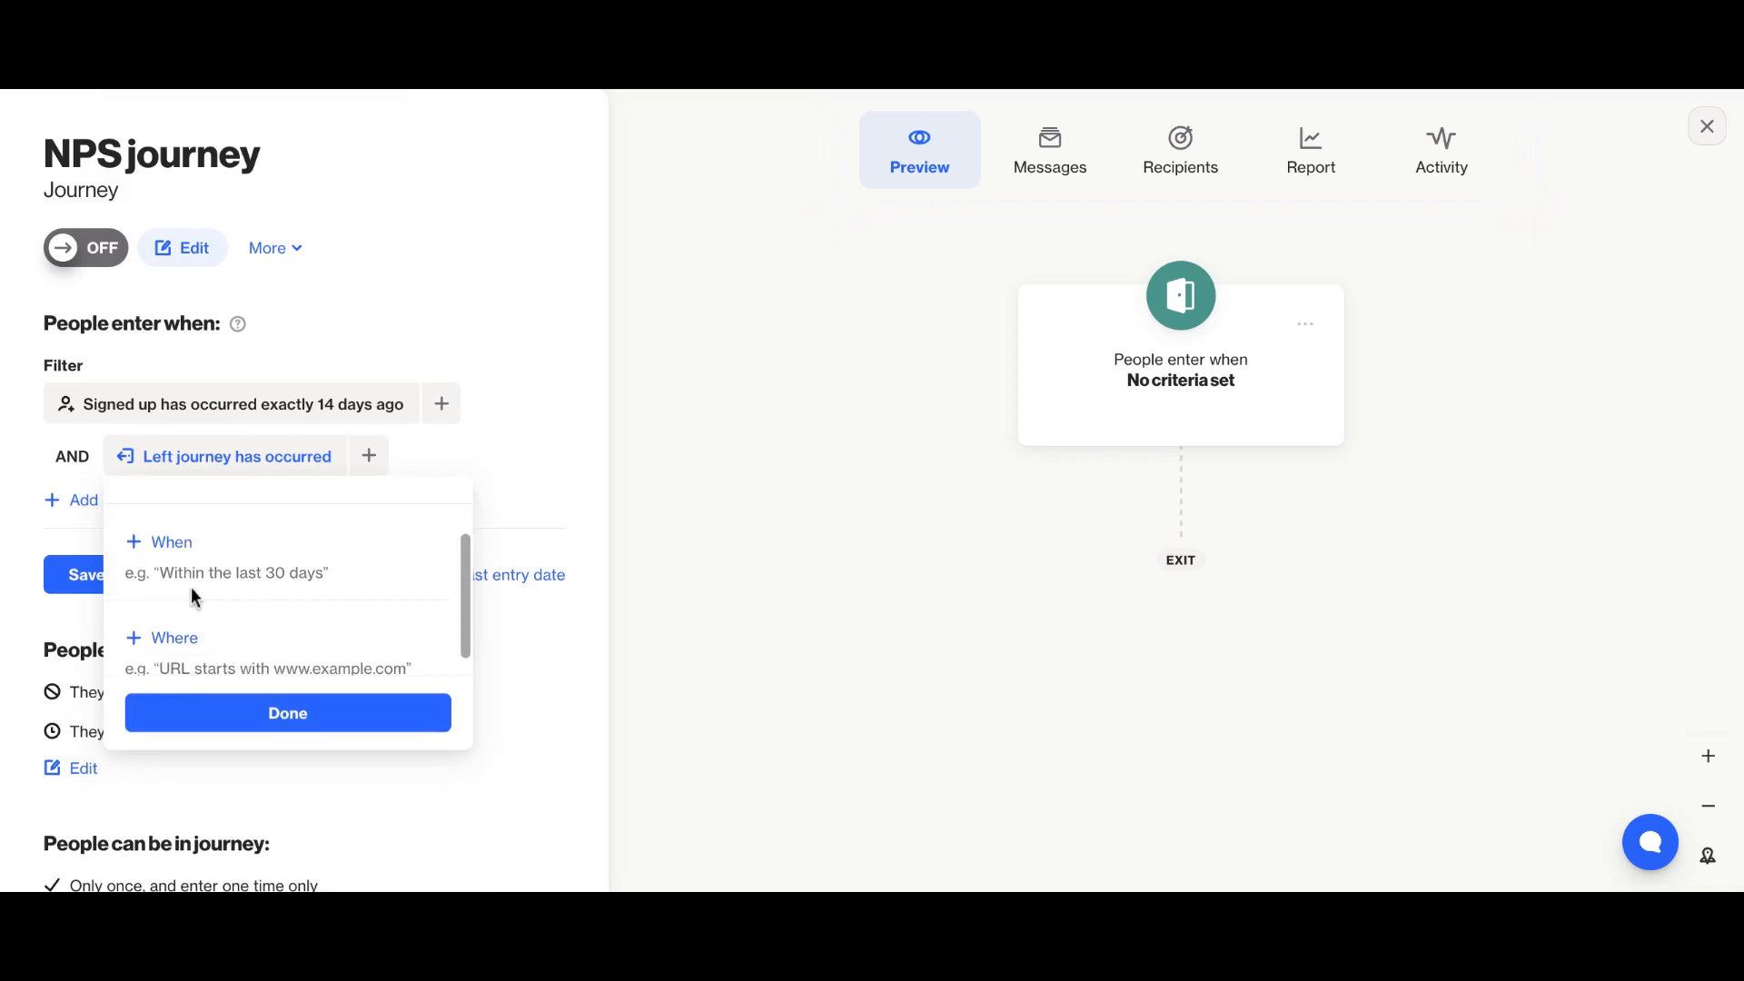
{"action": "left_click", "coordinate": [169, 546]}
{"action": "scroll", "coordinate": [182, 581], "scroll_direction": "down", "scroll_amount": 1}
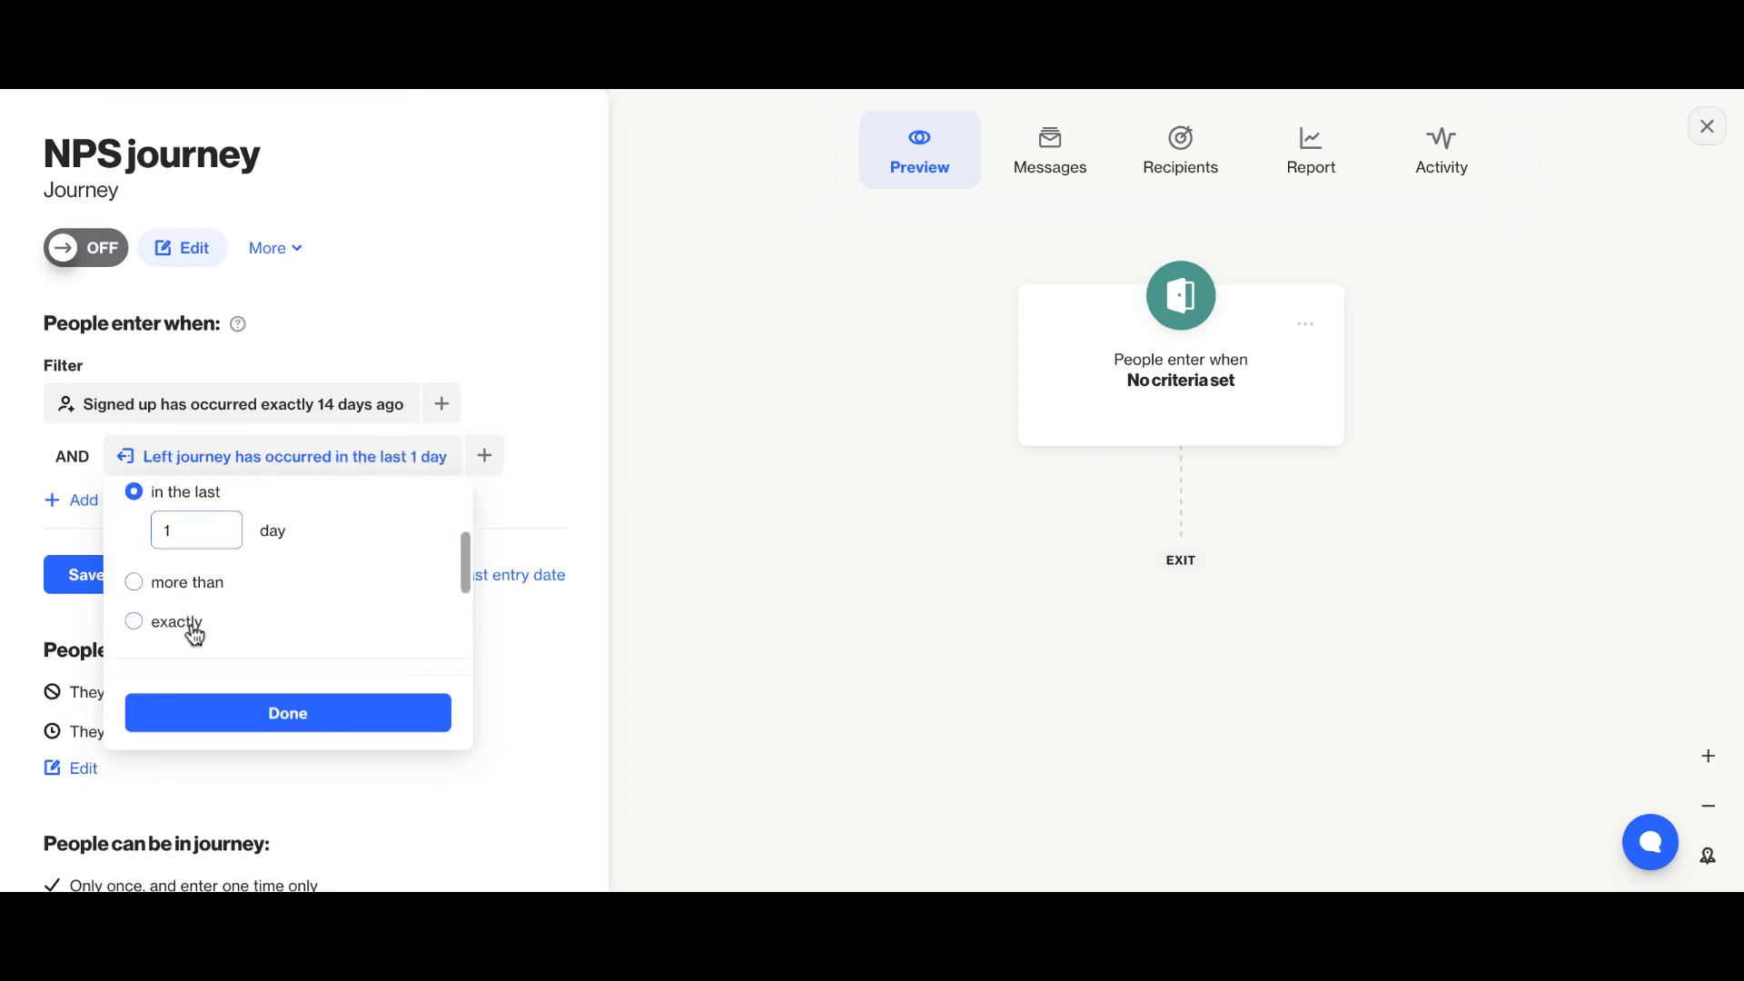
{"action": "left_click", "coordinate": [194, 626]}
{"action": "key", "text": "BackSpace"}
{"action": "type", "text": "90"}
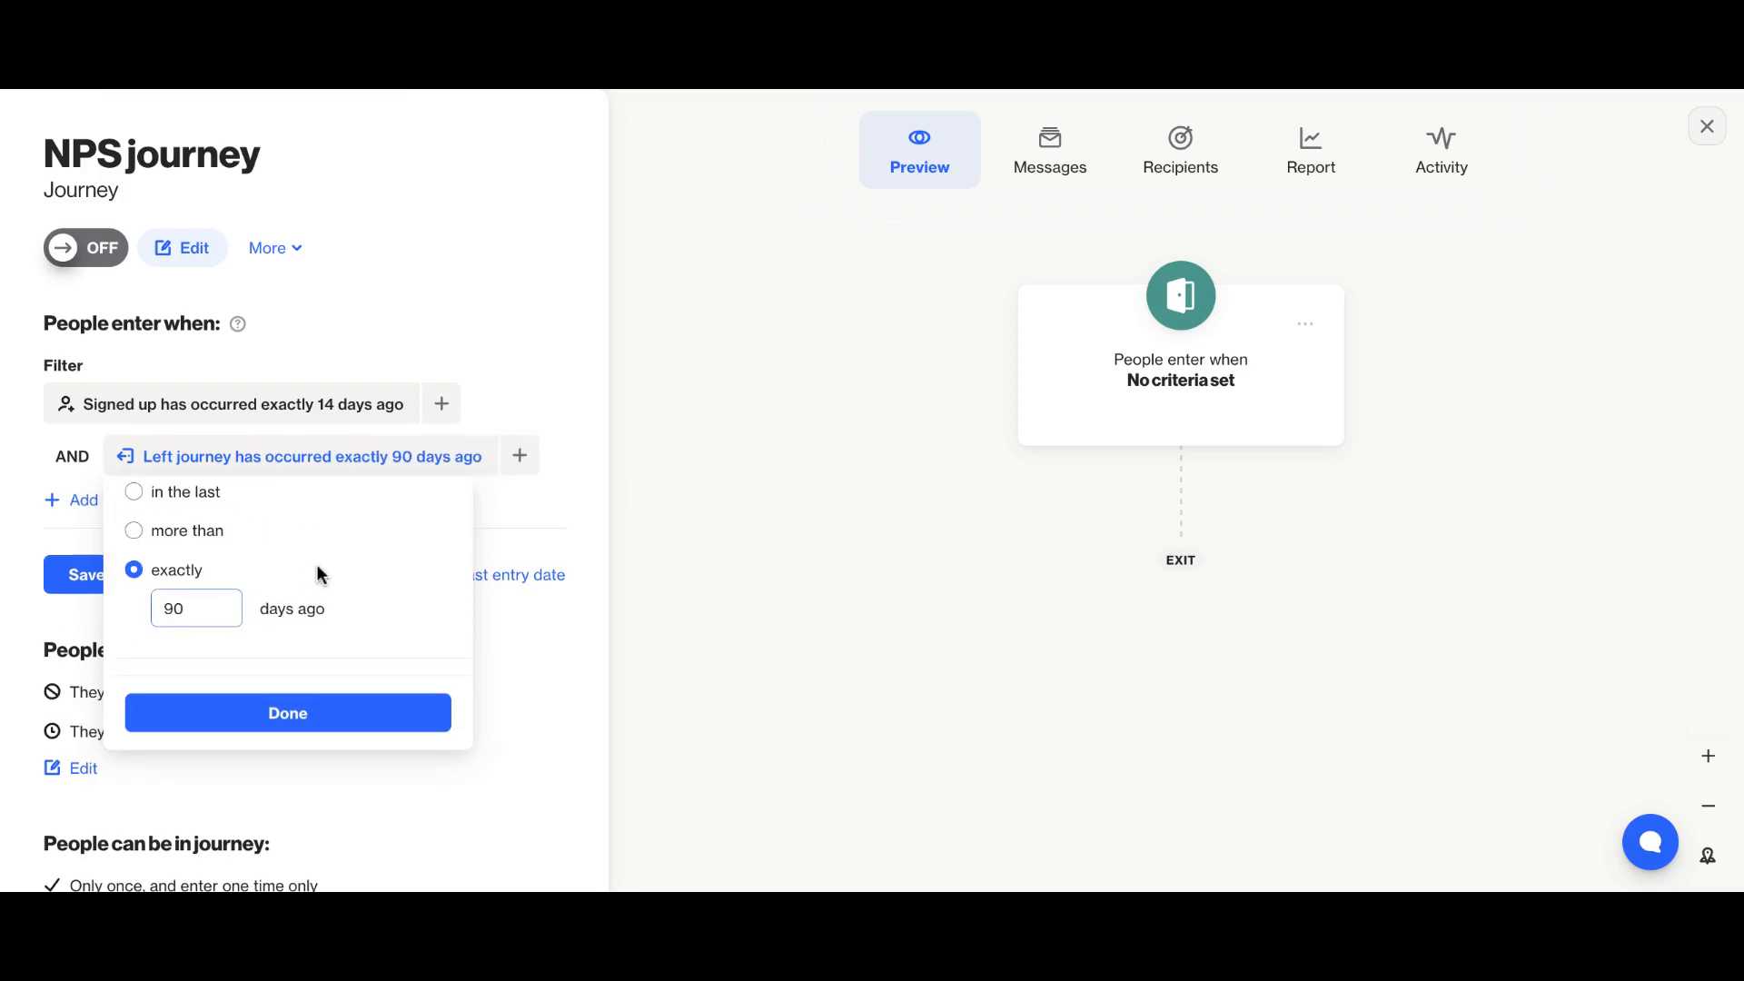
Restrict the left-journey condition to campaign name "NPS journey" and save the entry filter with its conditions joined by OR.
{"action": "scroll", "coordinate": [318, 573], "scroll_direction": "down", "scroll_amount": 5}
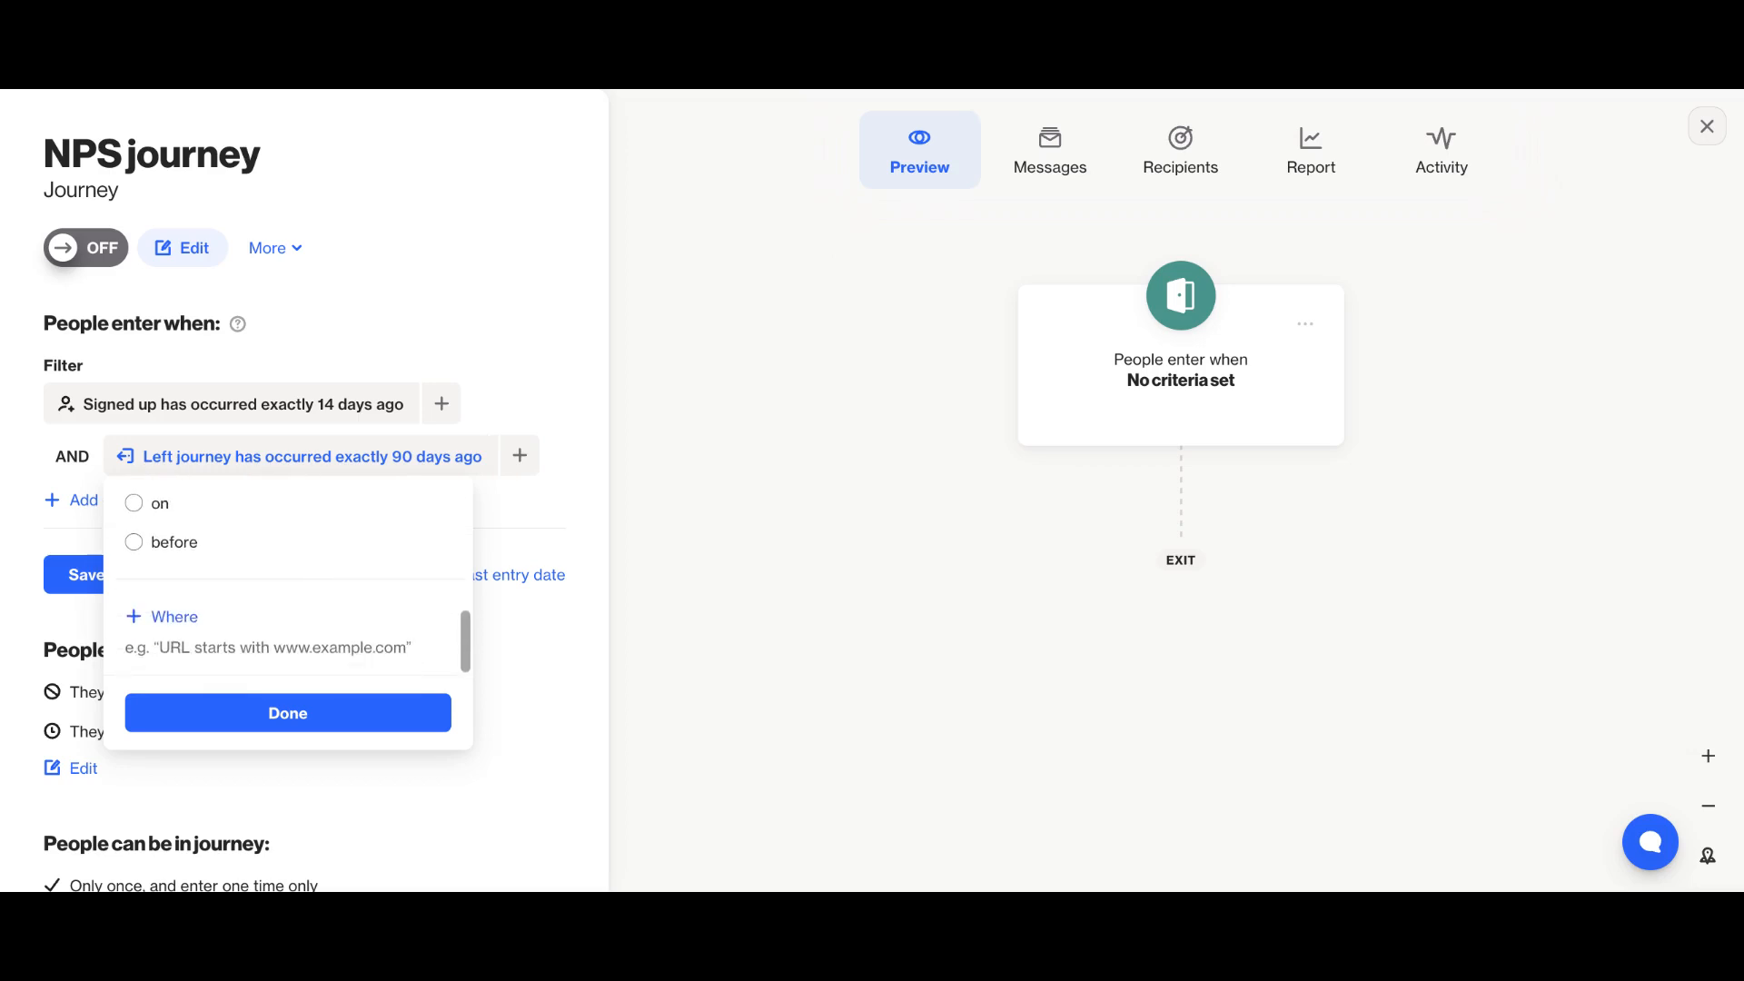
{"action": "left_click", "coordinate": [175, 617]}
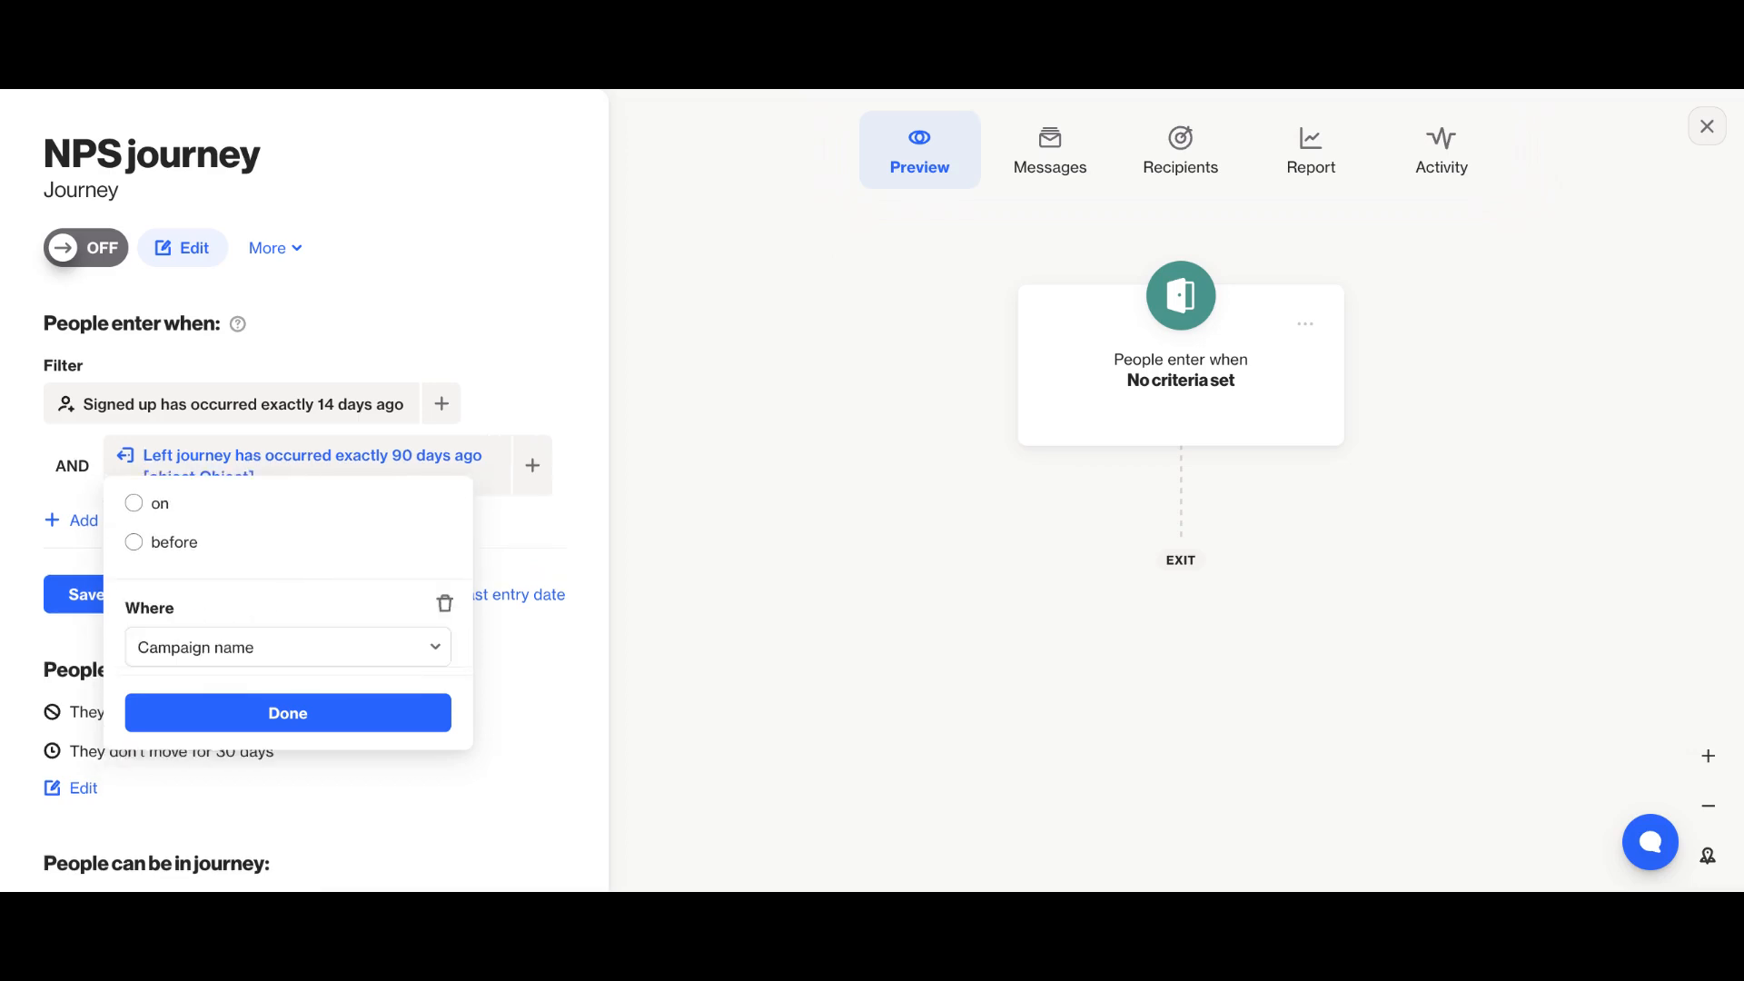
{"action": "left_click", "coordinate": [217, 661]}
{"action": "left_click", "coordinate": [215, 701]}
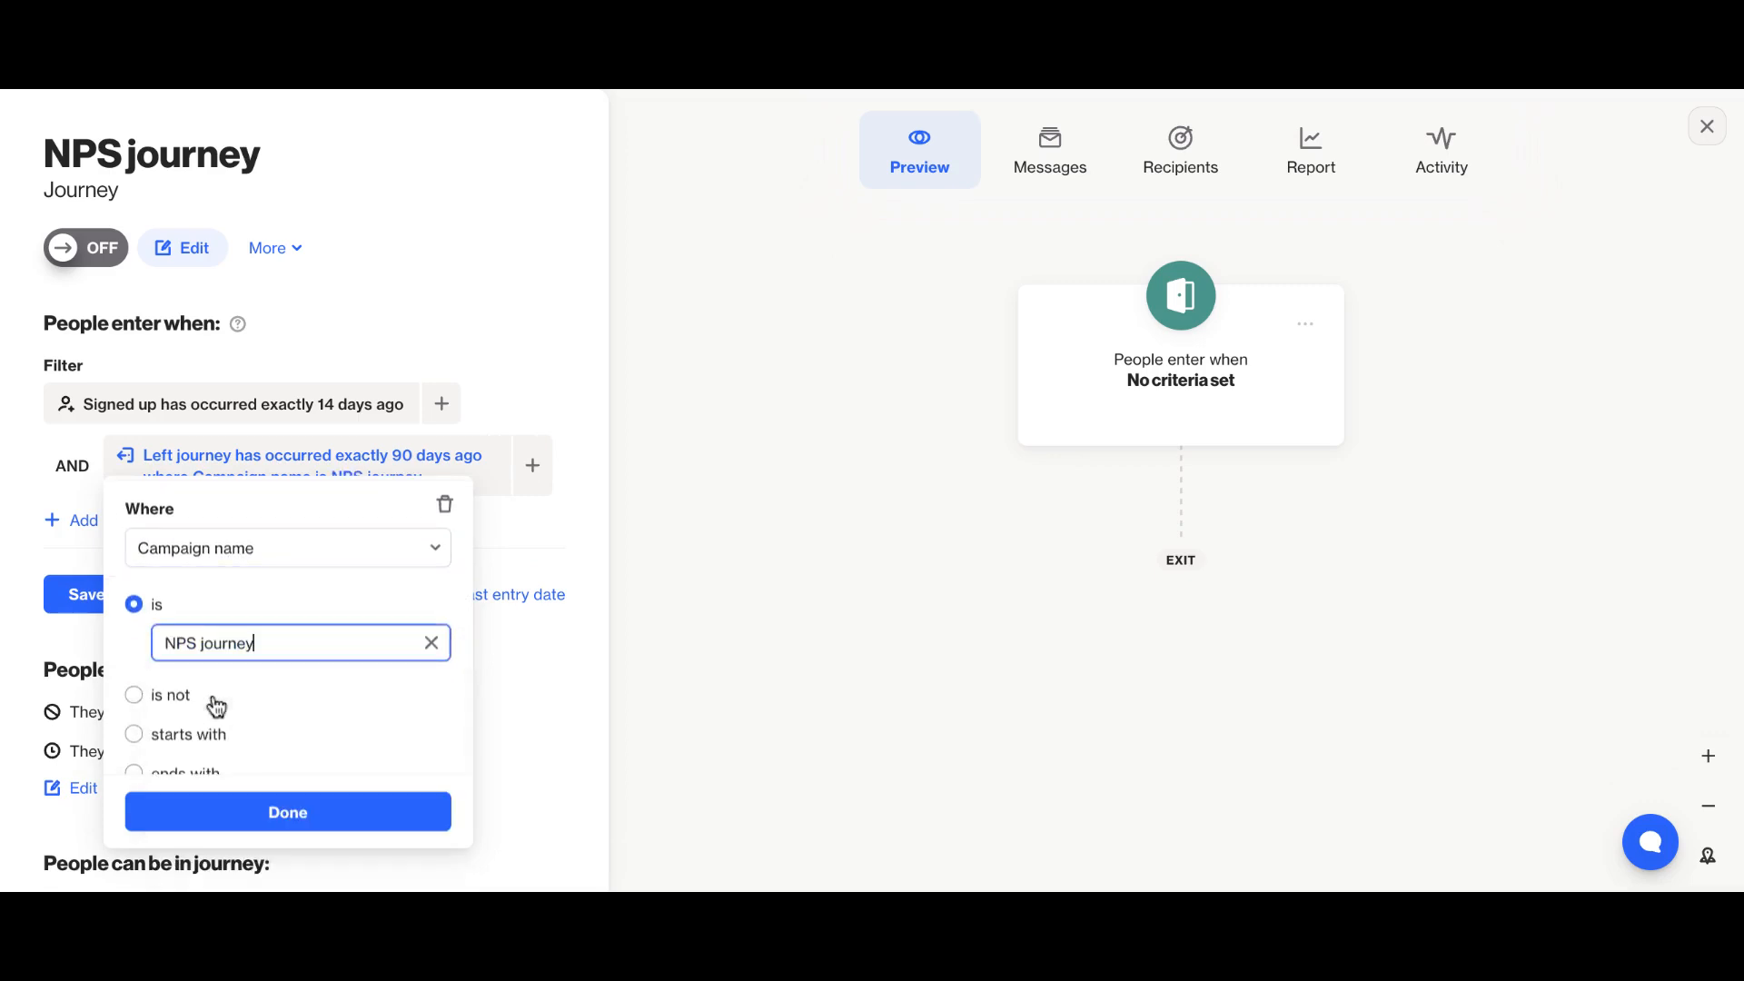
{"action": "left_click", "coordinate": [218, 826]}
{"action": "left_click", "coordinate": [67, 466]}
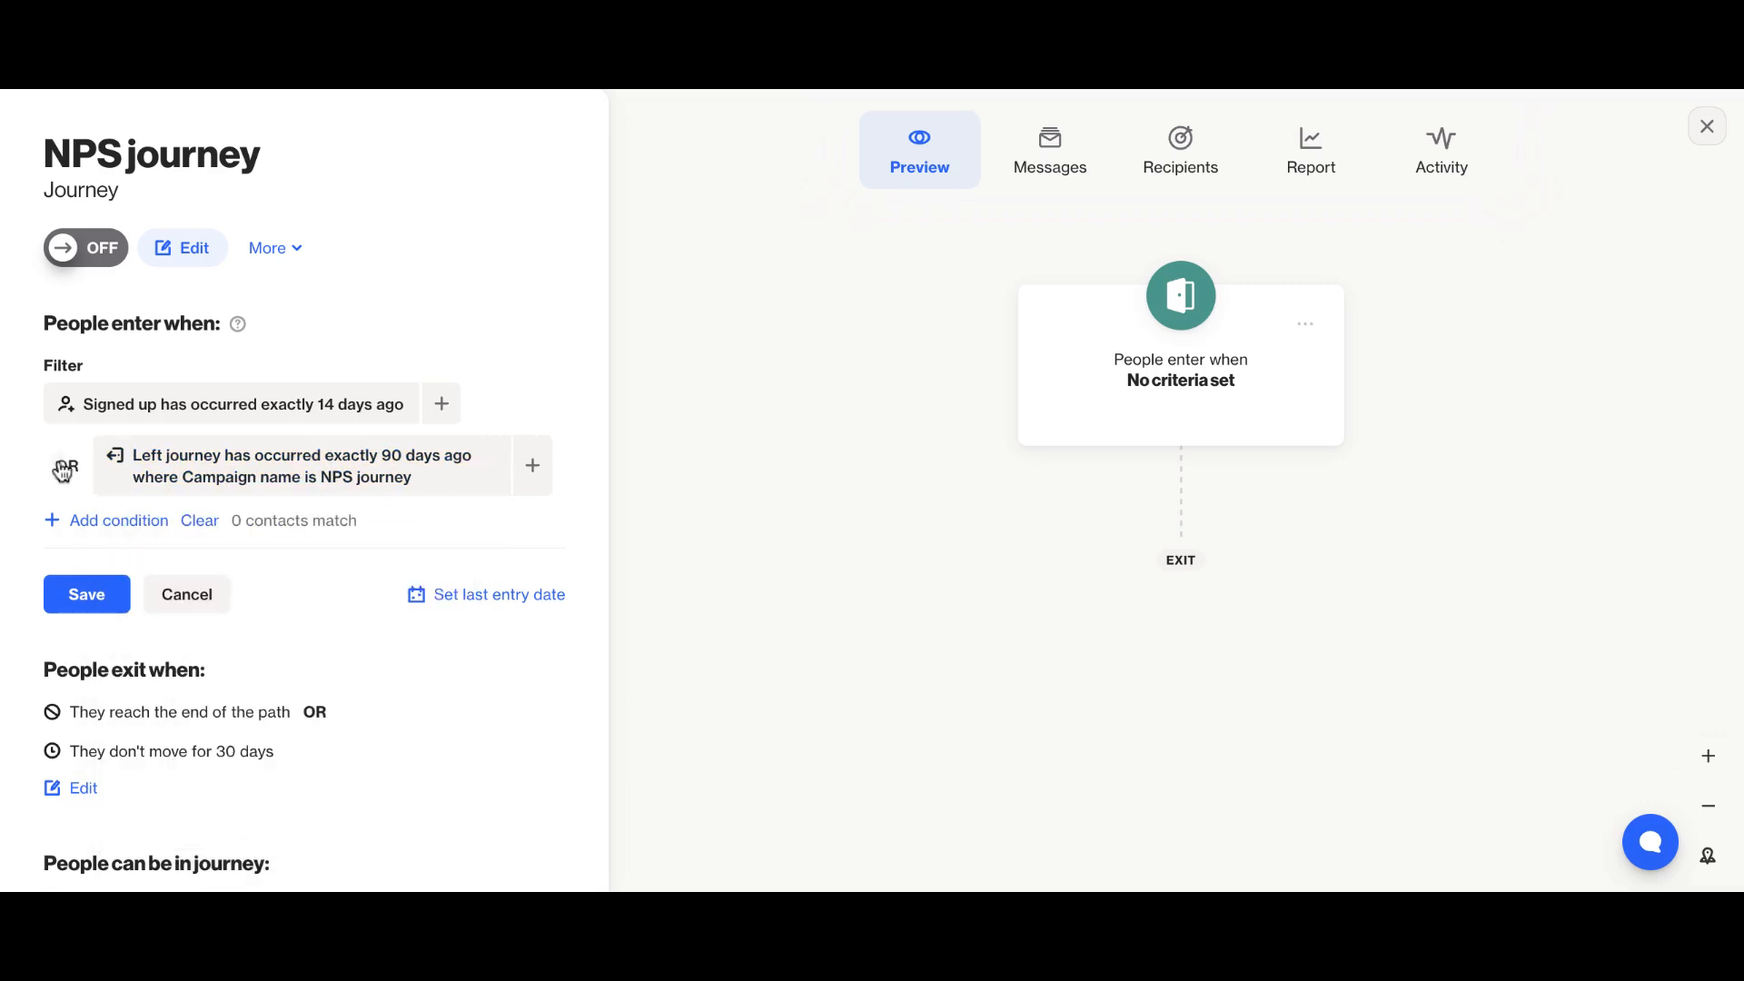
{"action": "left_click", "coordinate": [65, 581]}
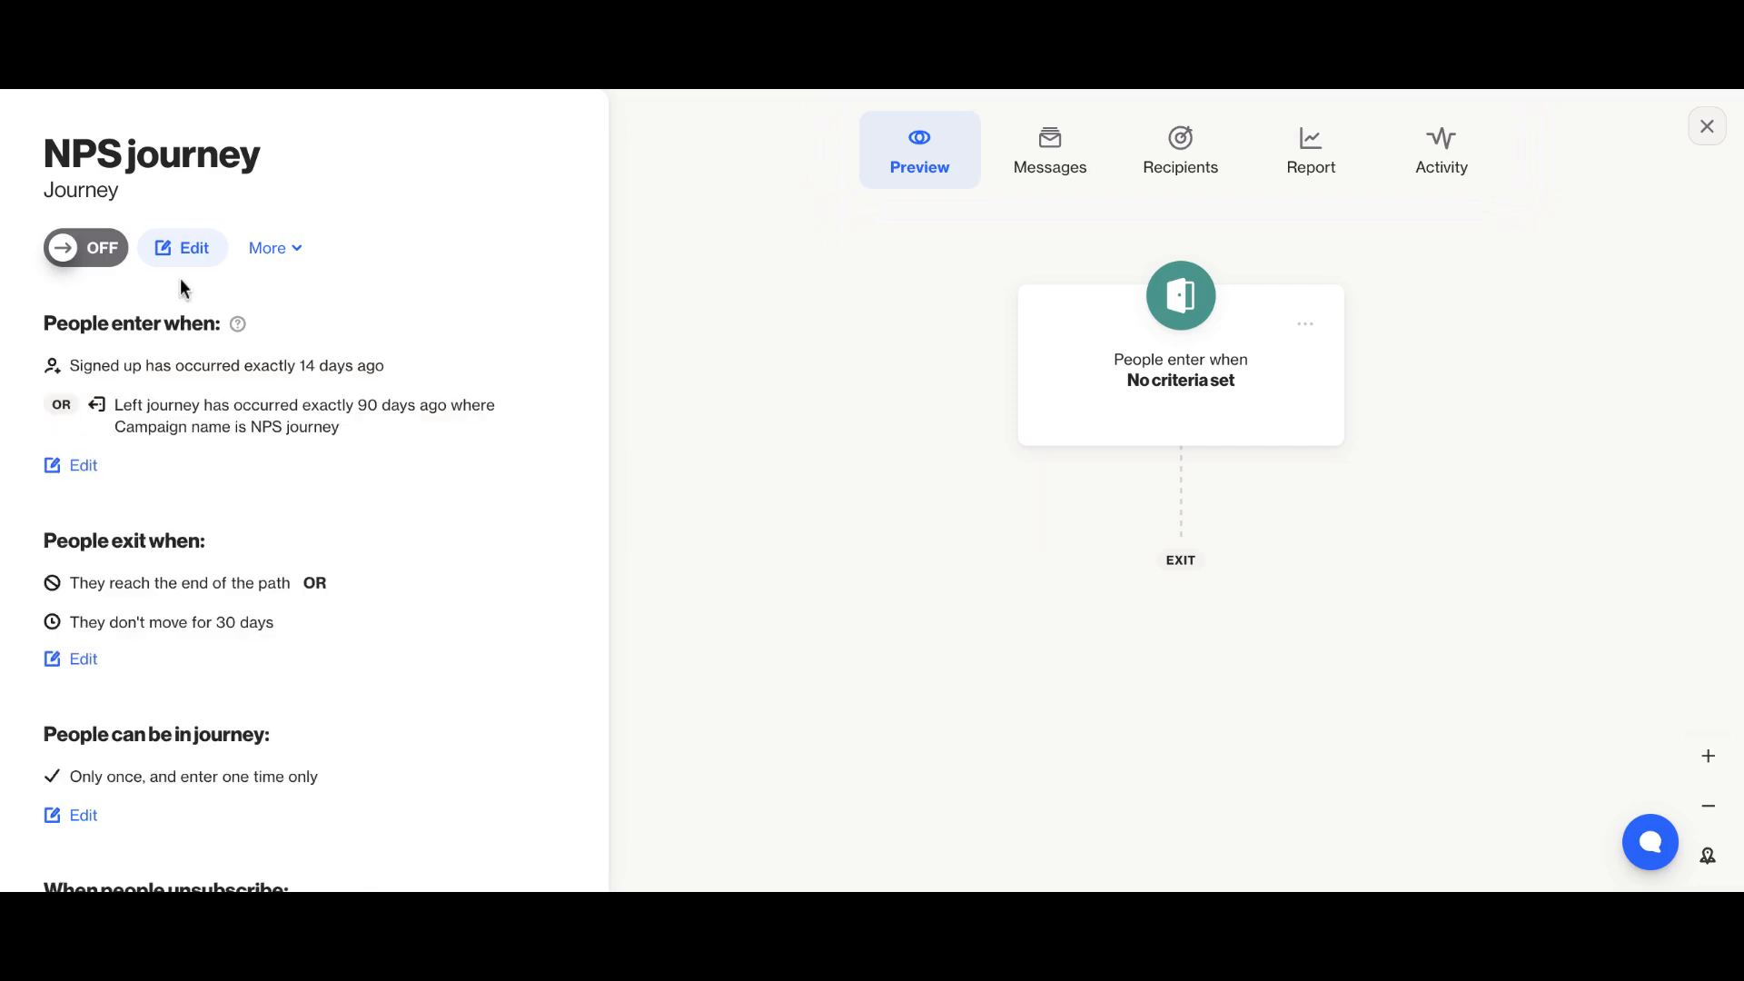
Edit the journey and add a Widget shape after the entry point, using a new capture widget.
{"action": "left_click", "coordinate": [183, 255]}
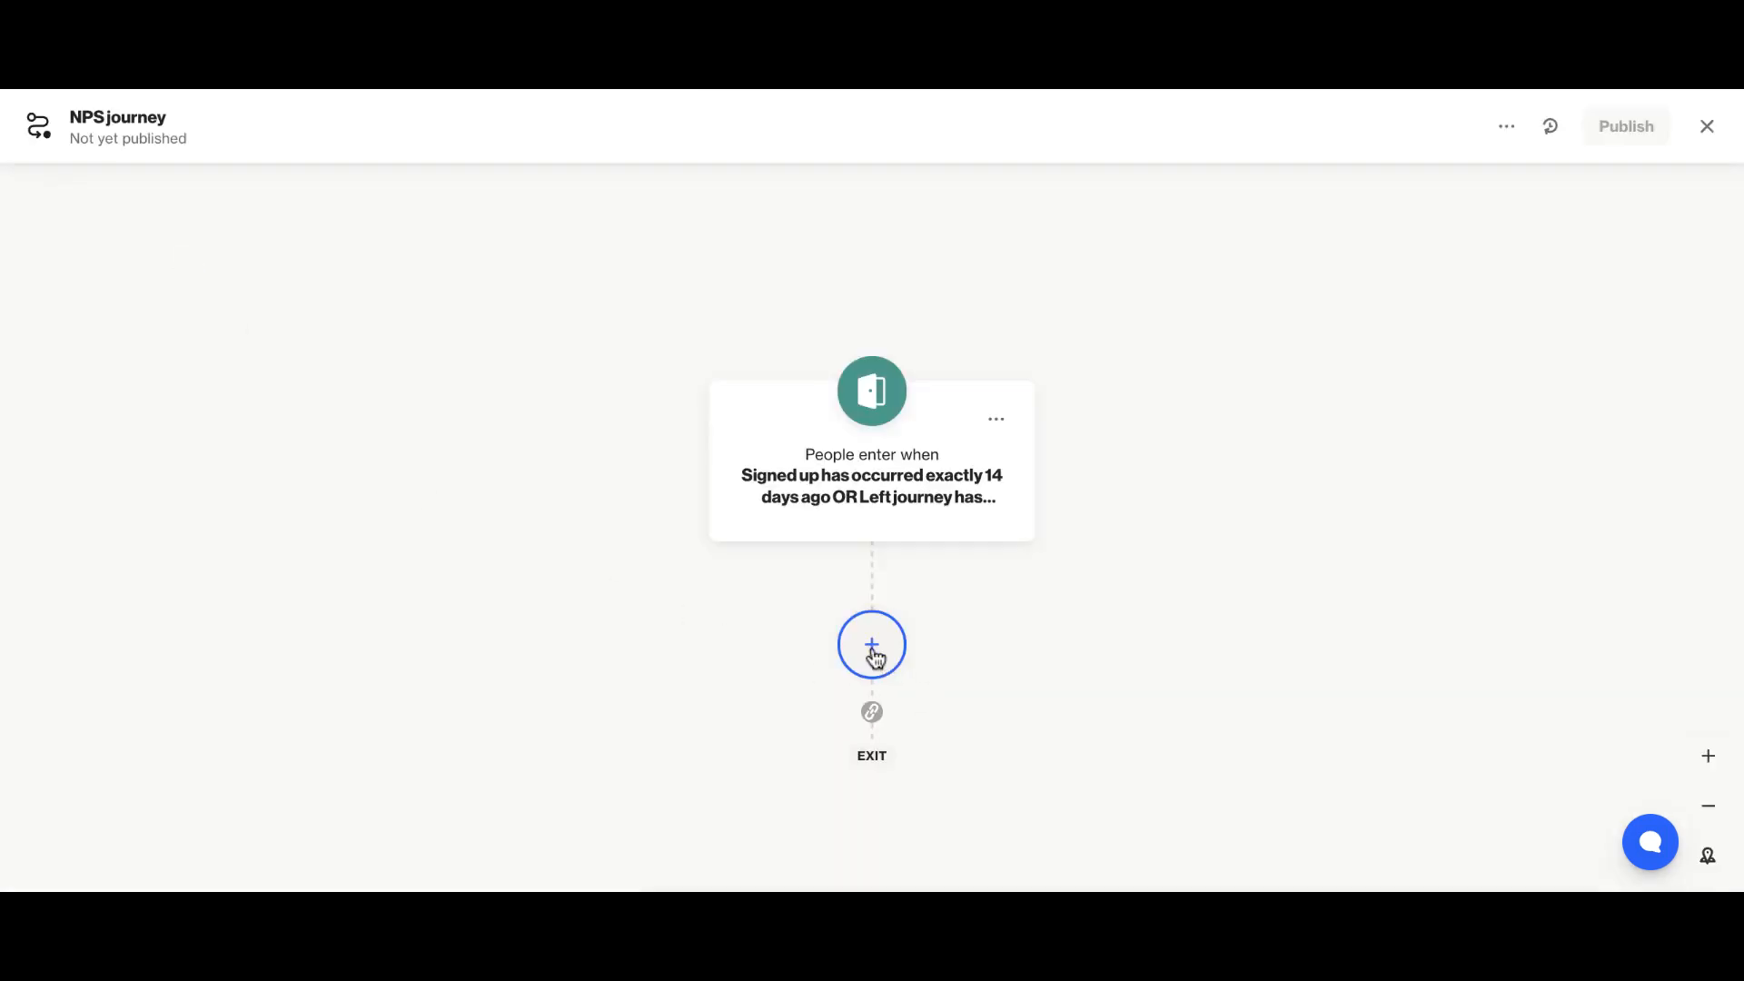
{"action": "left_click", "coordinate": [872, 646]}
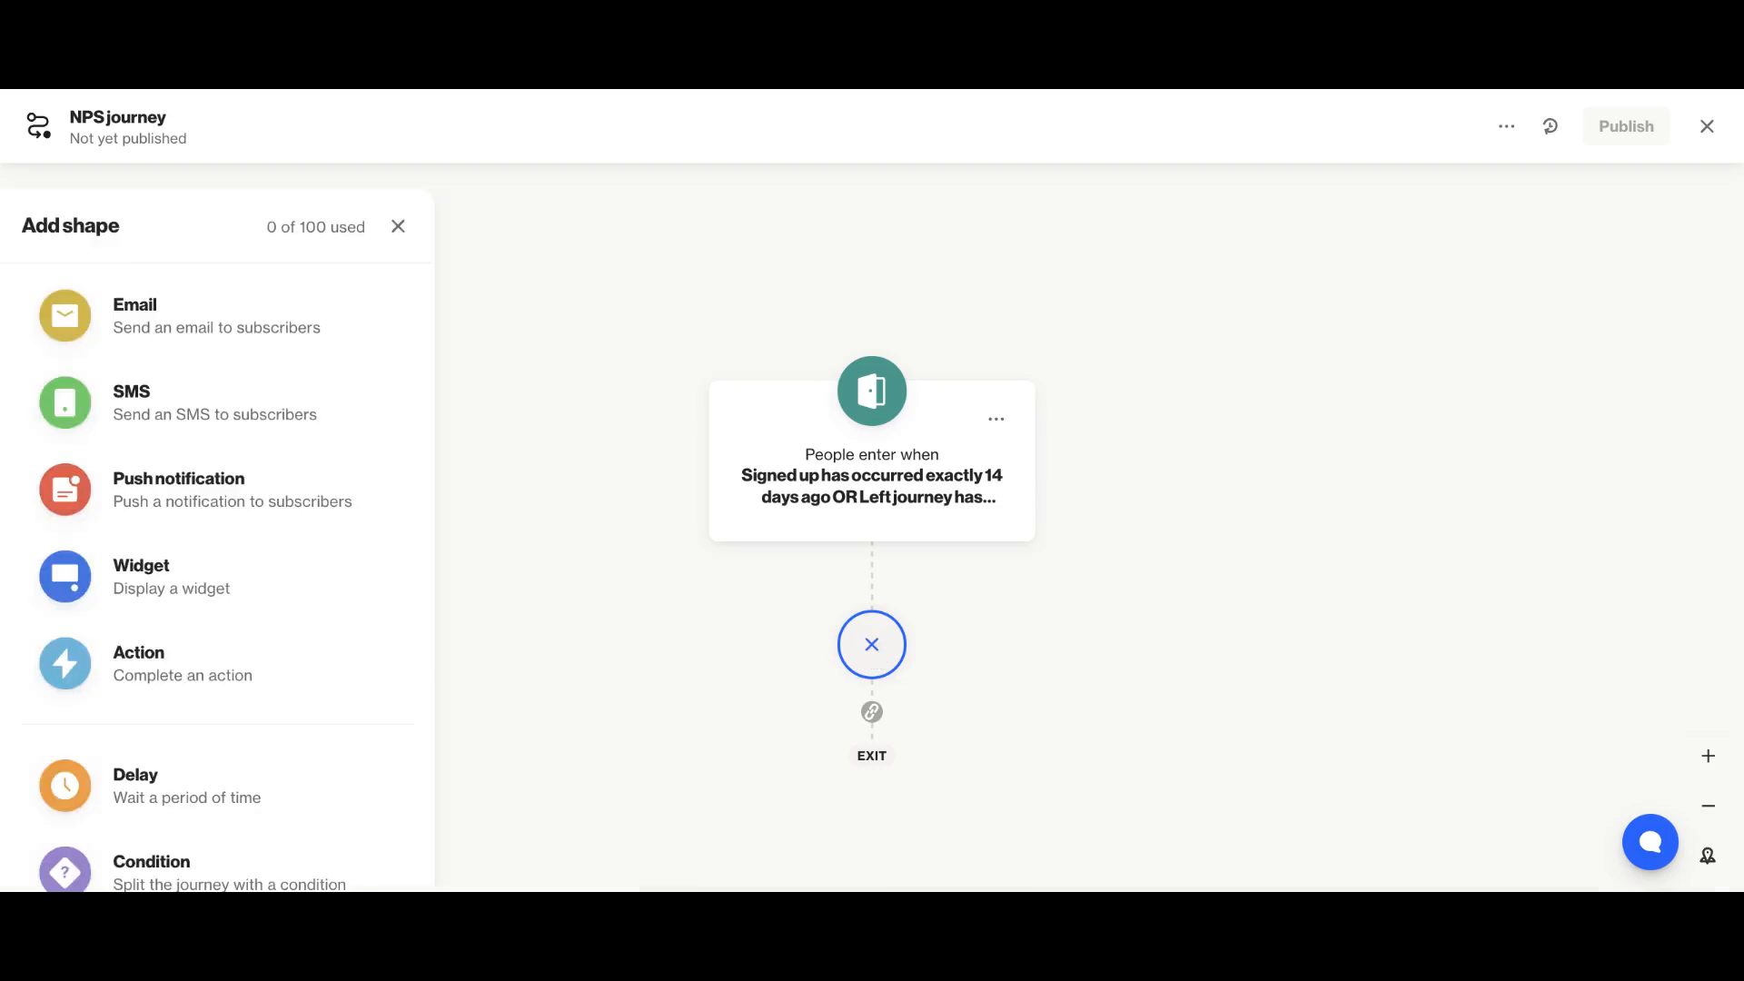
{"action": "left_click", "coordinate": [202, 595]}
{"action": "left_click", "coordinate": [193, 766]}
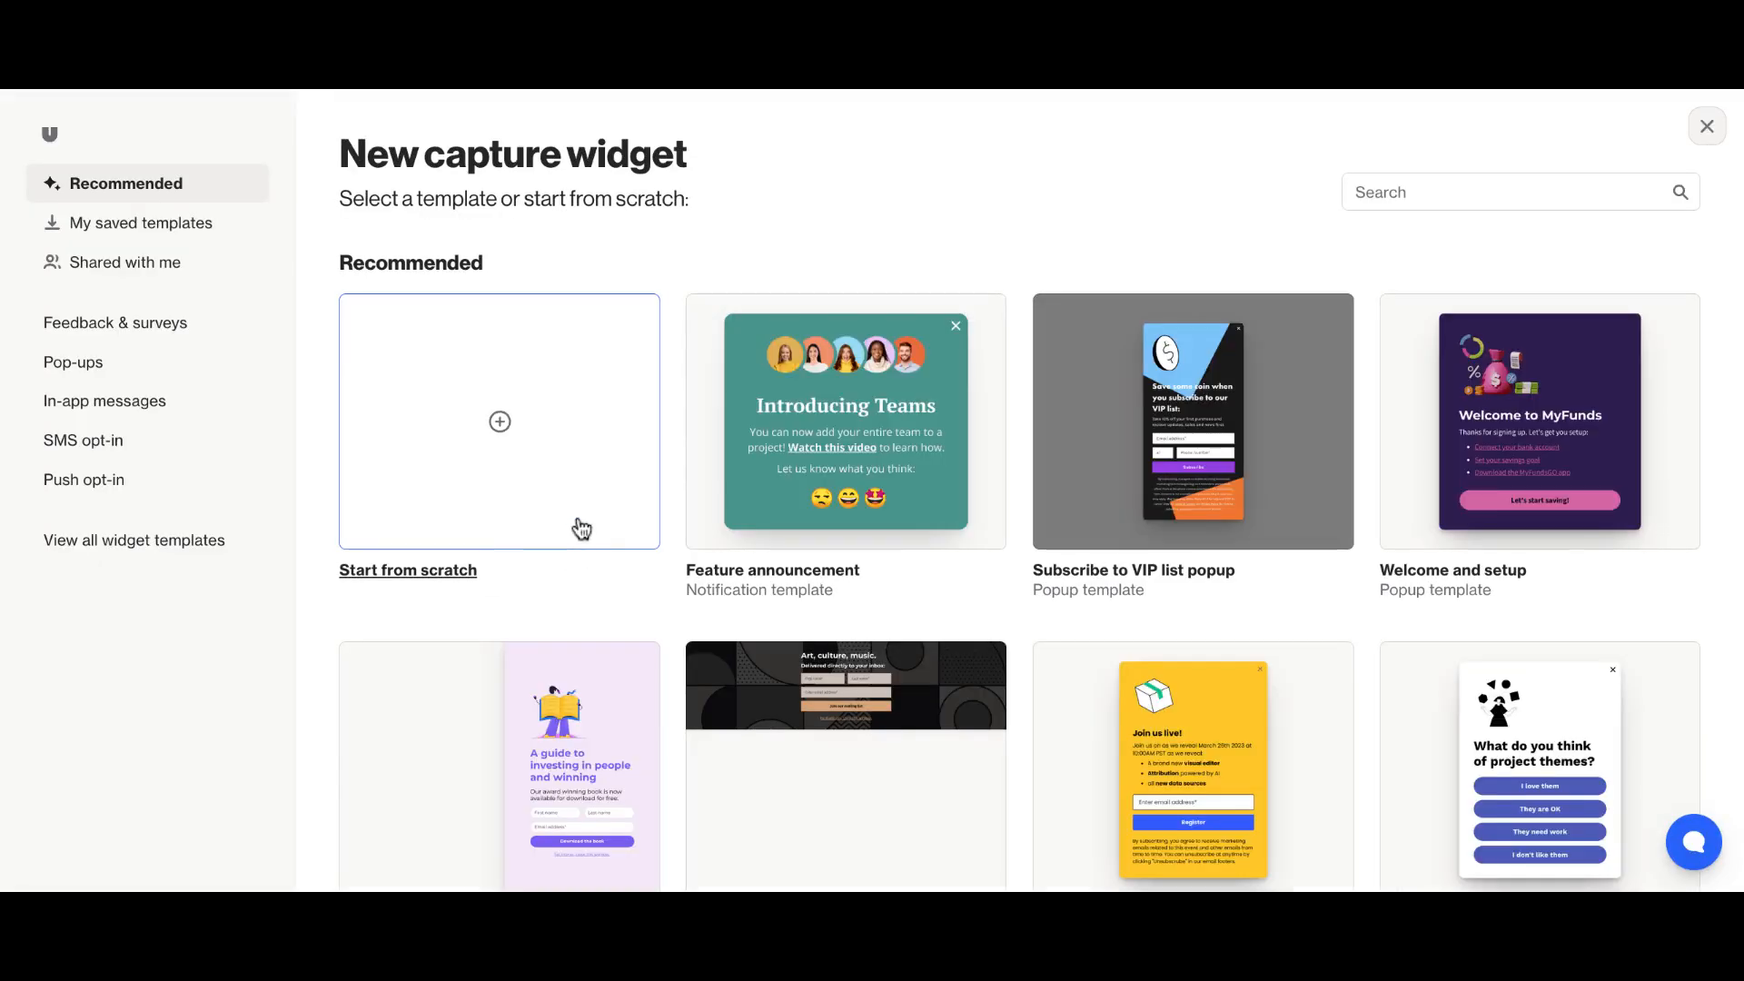
Create a popup capture widget from scratch and name it "NPS survey".
{"action": "left_click", "coordinate": [578, 529]}
{"action": "left_click", "coordinate": [389, 507]}
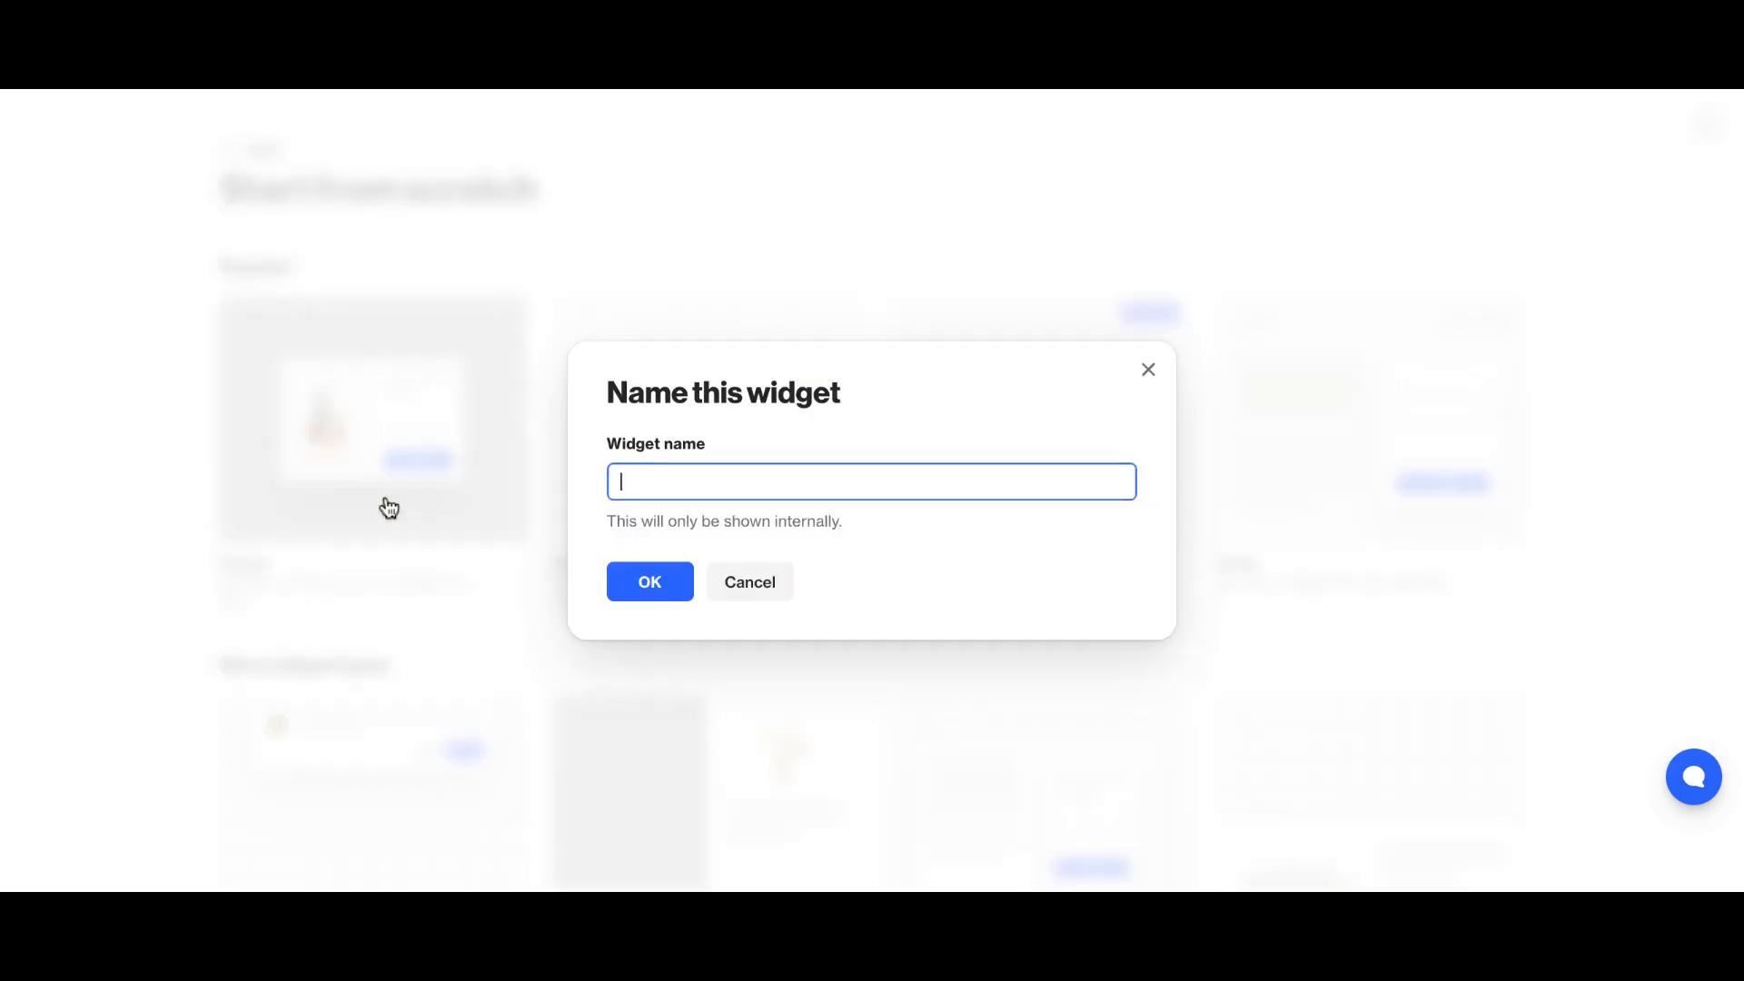
{"action": "type", "text": "NPS survey"}
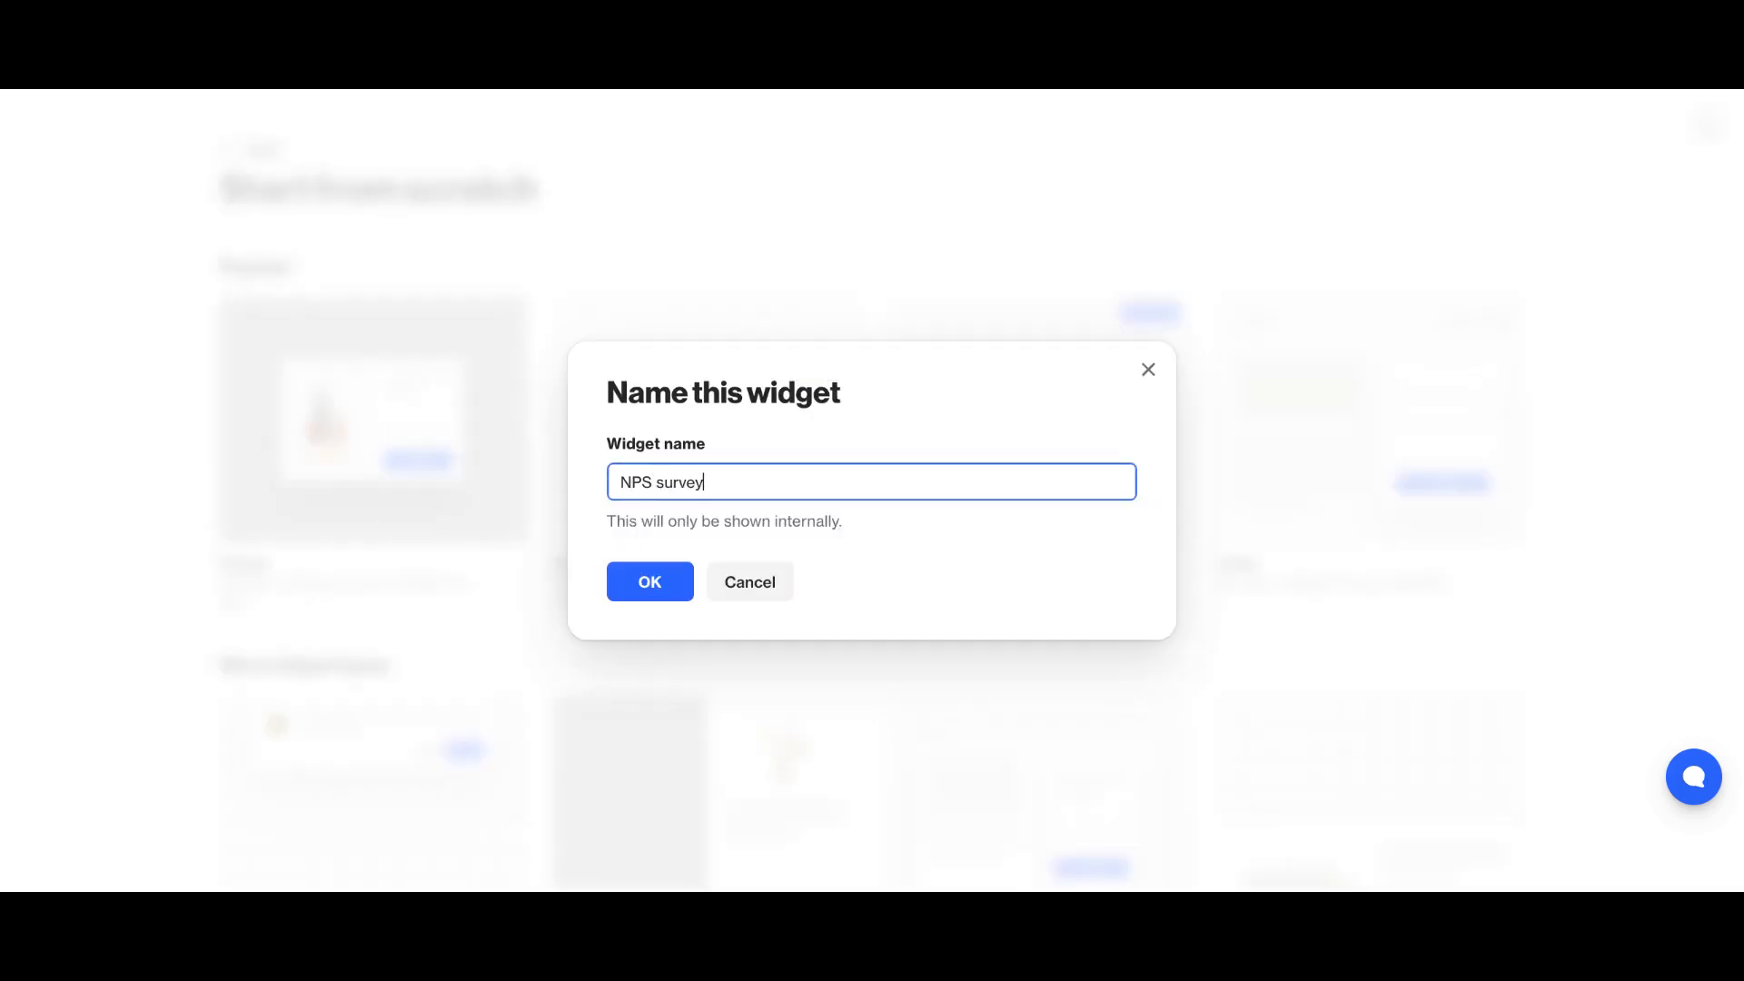
{"action": "left_click", "coordinate": [652, 582]}
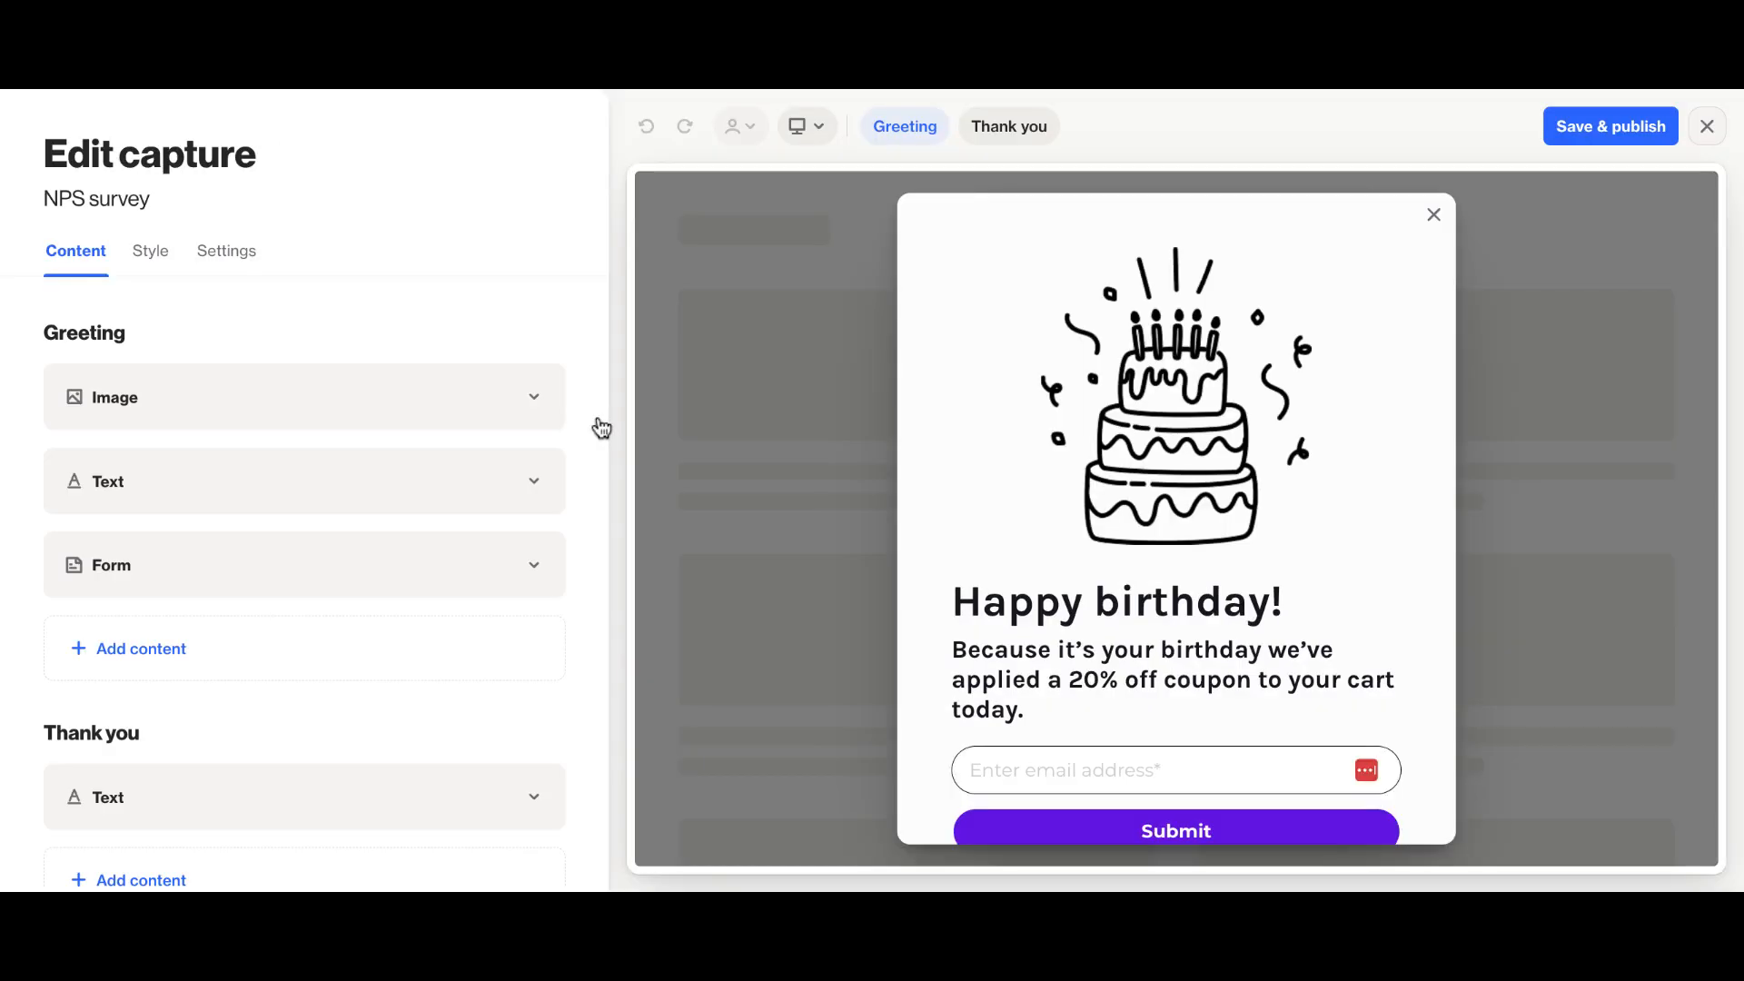
Remove the default form, text and image blocks from the popup's greeting.
{"action": "left_click", "coordinate": [182, 656]}
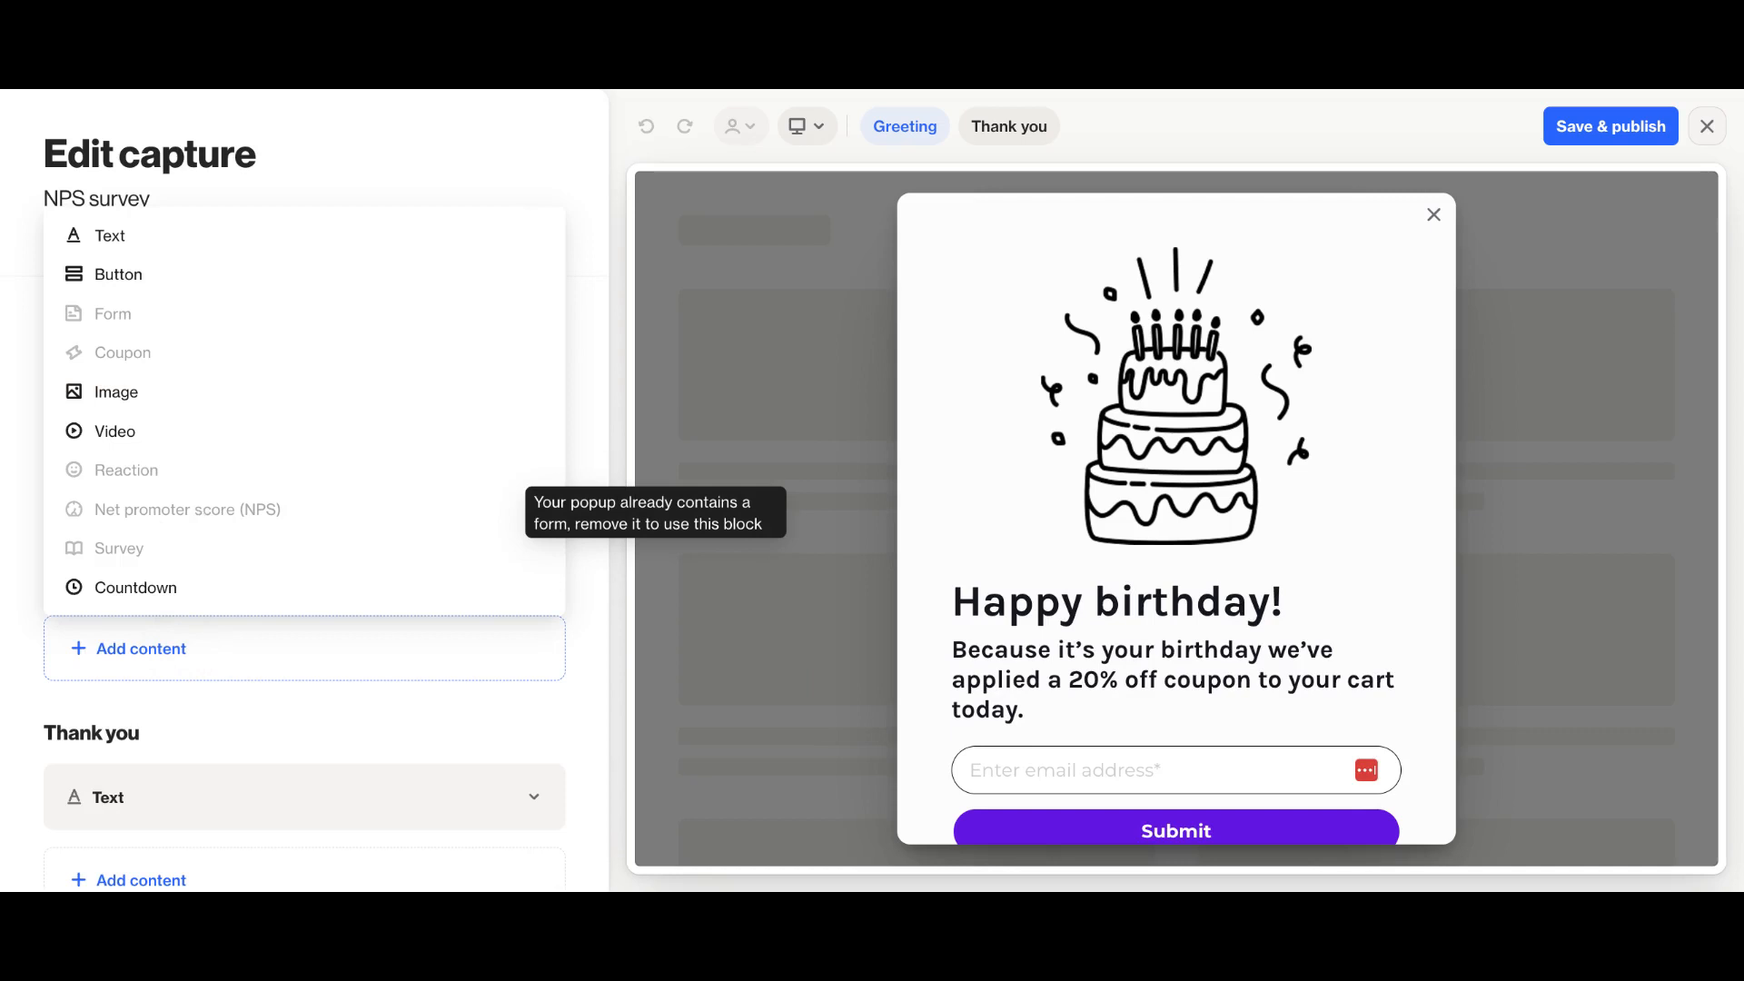
{"action": "left_click", "coordinate": [205, 705]}
{"action": "mouse_move", "coordinate": [440, 564]}
{"action": "left_click", "coordinate": [500, 567]}
{"action": "left_click", "coordinate": [500, 500]}
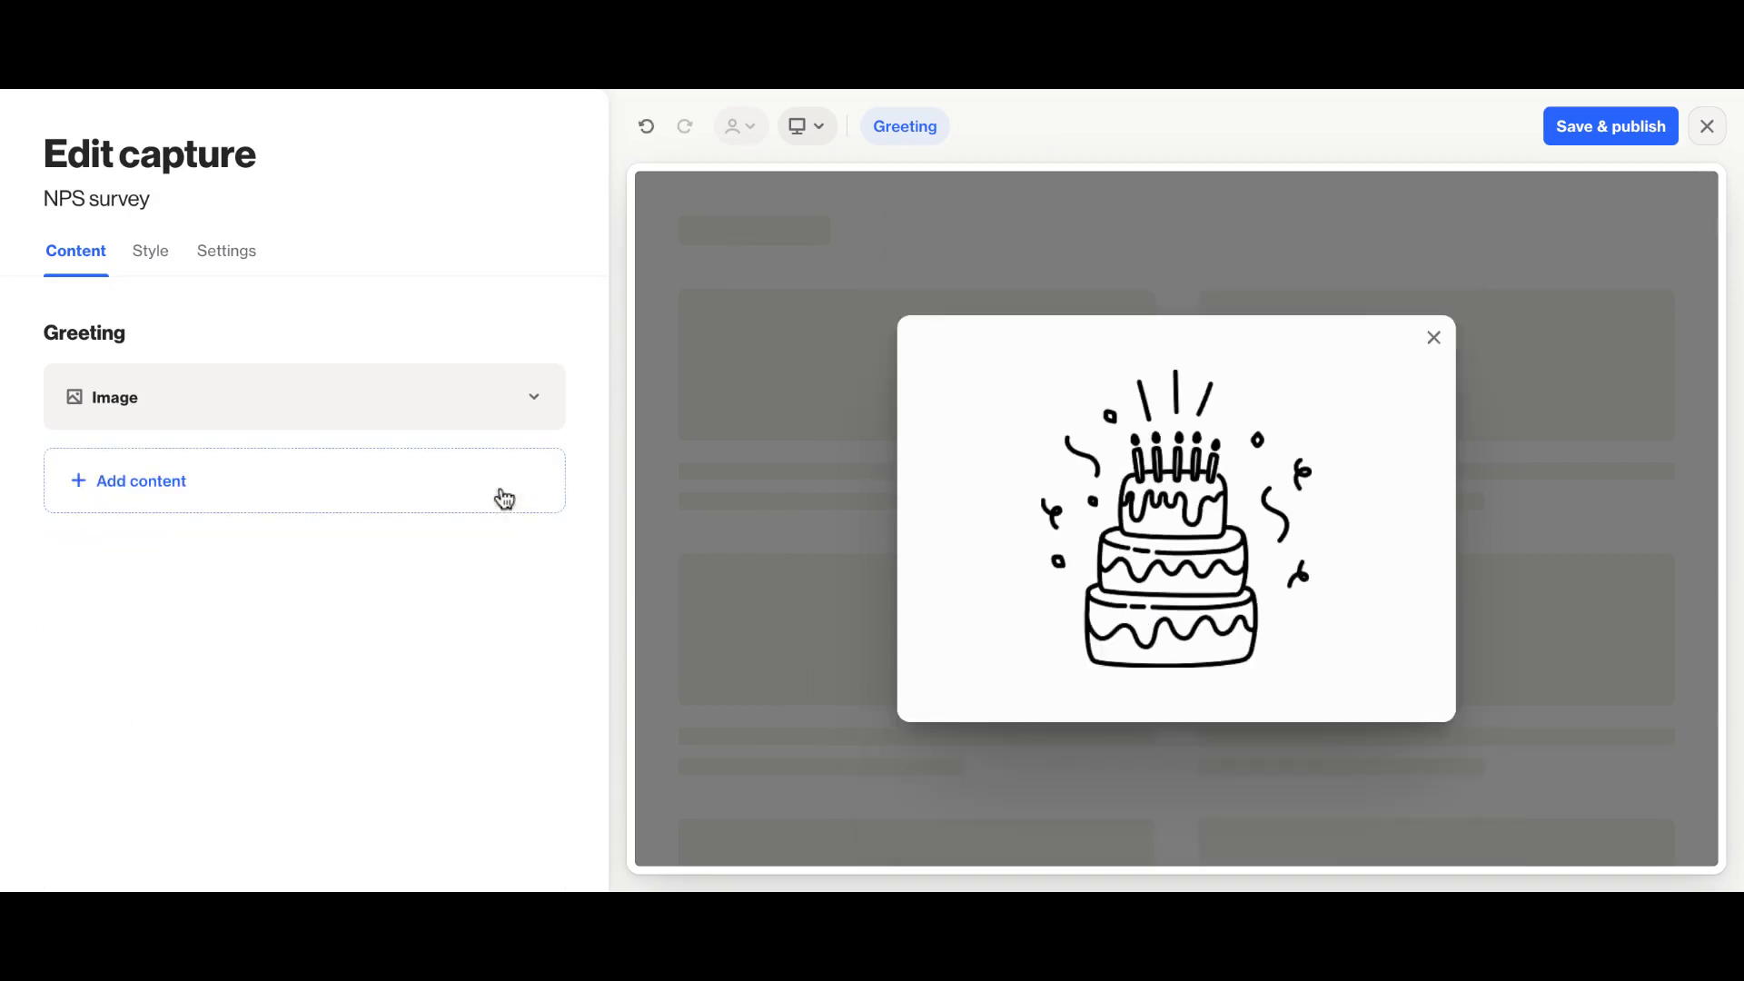
{"action": "left_click", "coordinate": [500, 425]}
Add a Net promoter score (NPS) block to the greeting with the message "How likely are you to recommend Pitcha to a friend or colleague?".
{"action": "left_click", "coordinate": [325, 417]}
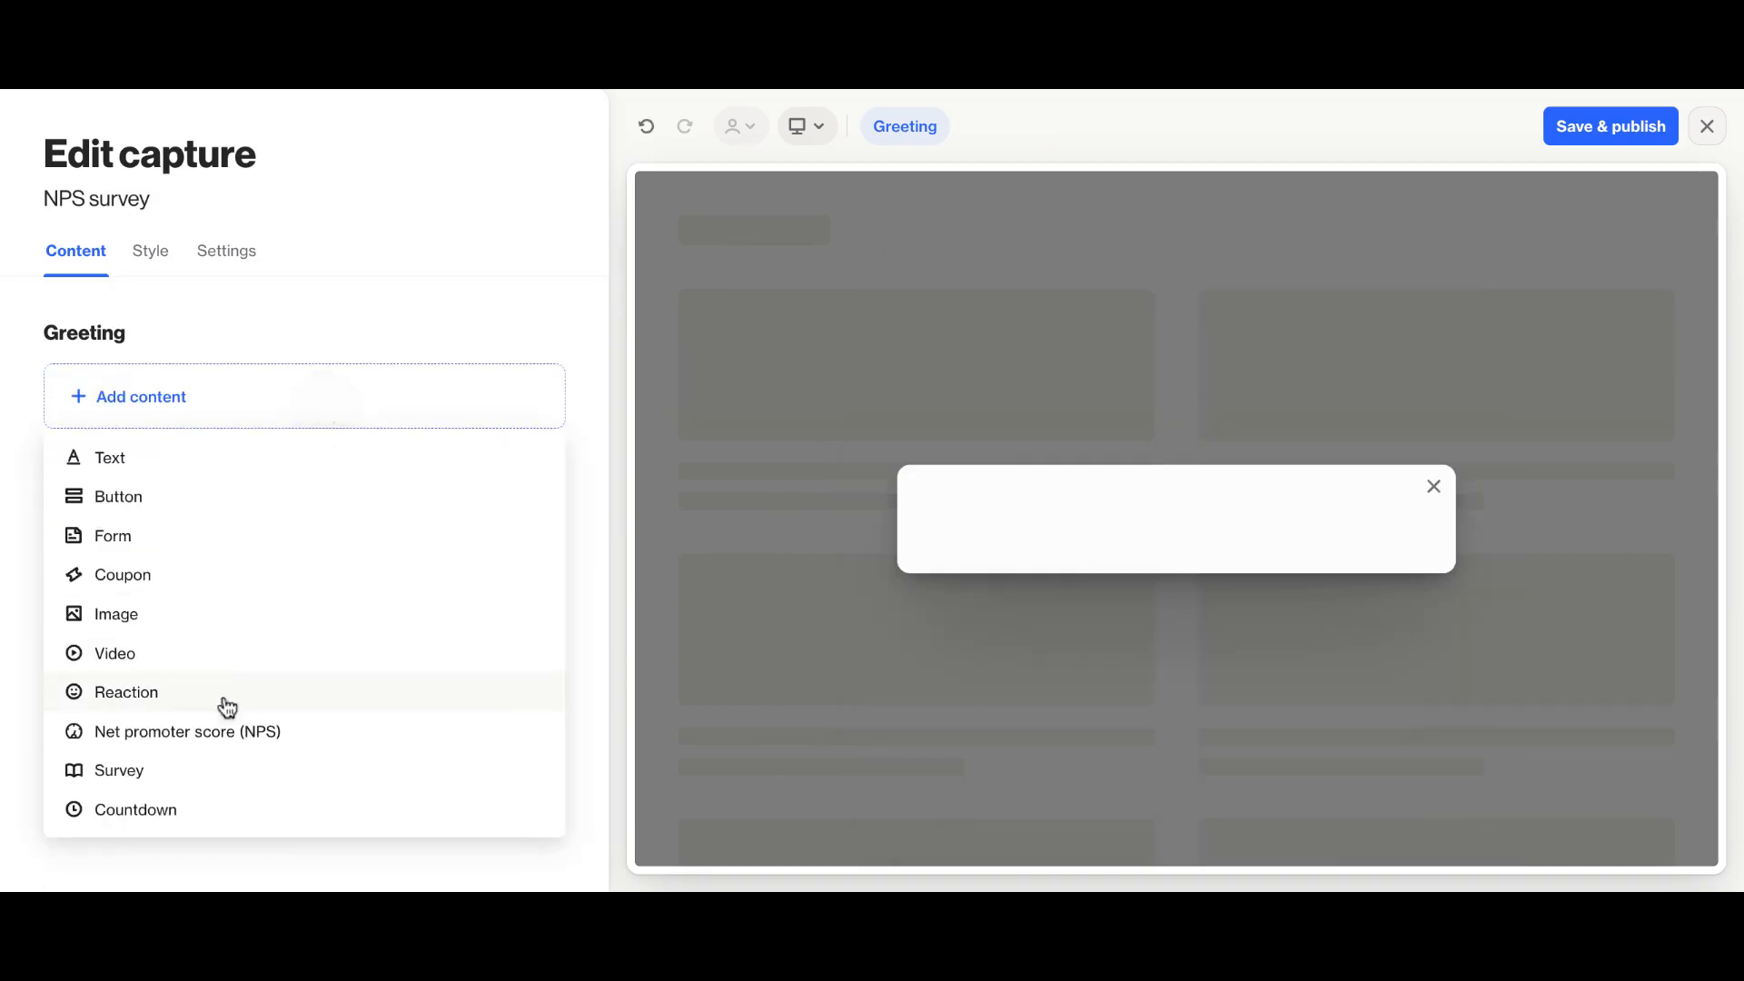
{"action": "left_click", "coordinate": [218, 730]}
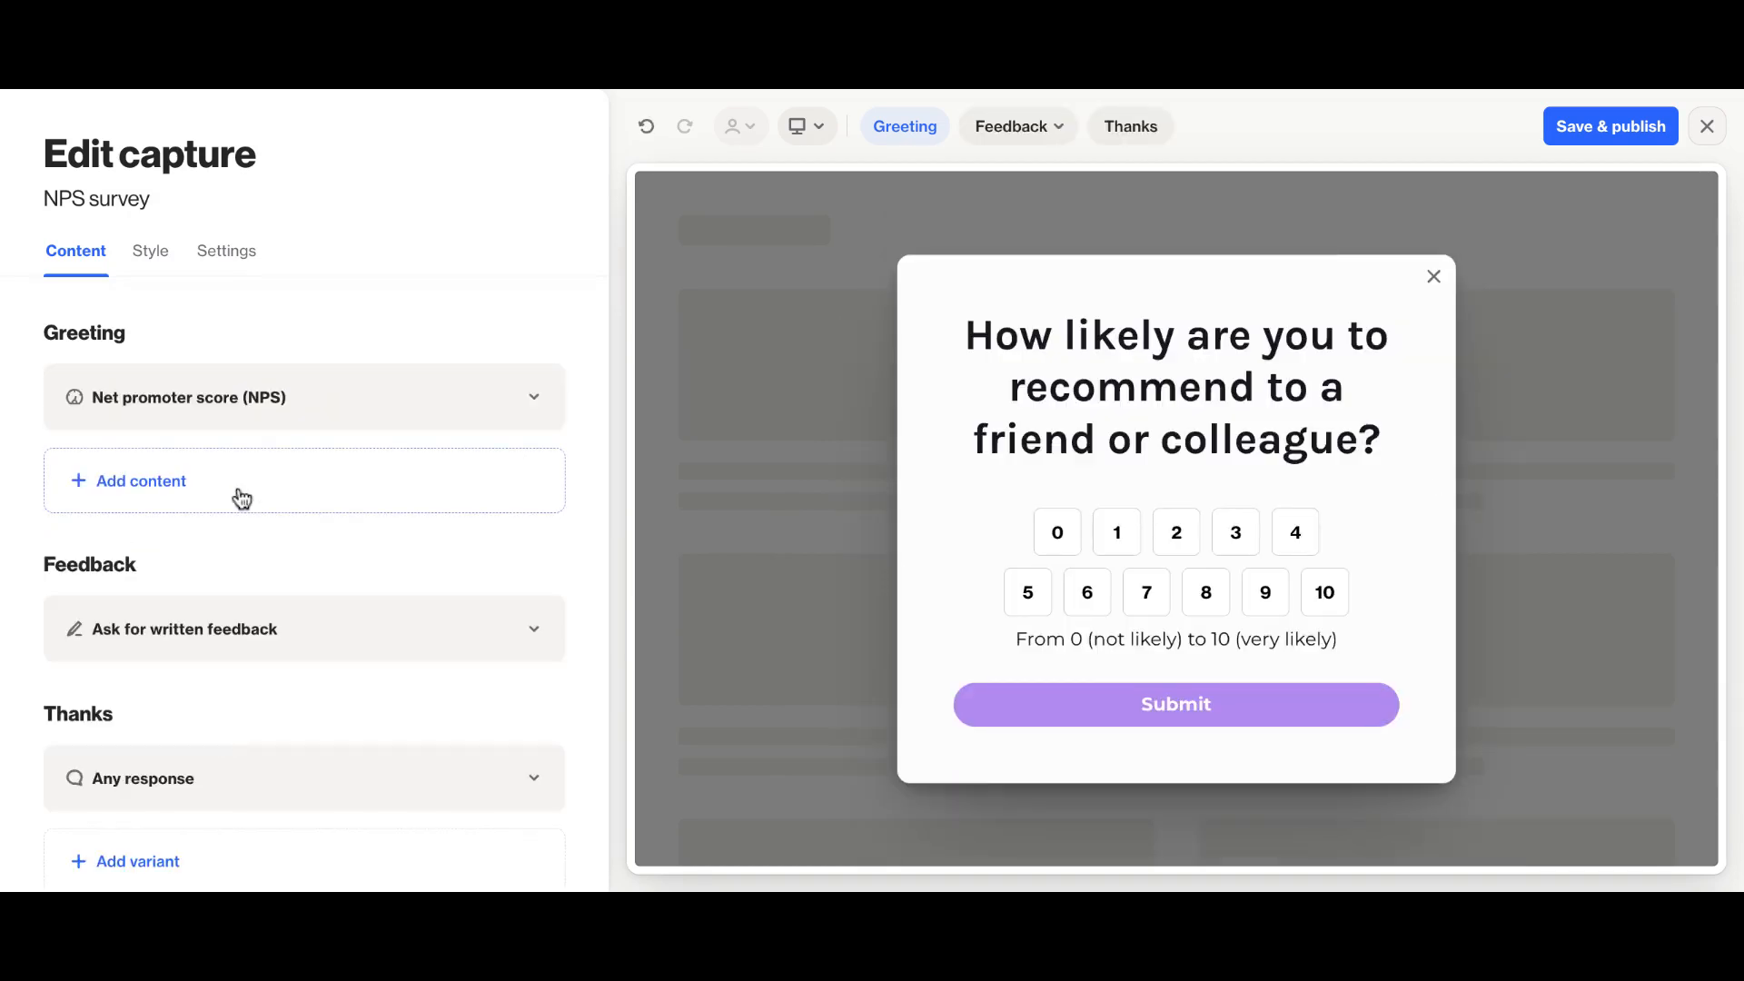
{"action": "left_click", "coordinate": [267, 397]}
{"action": "left_click_drag", "start_coordinate": [128, 562], "coordinate": [326, 565]}
{"action": "type", "text": "Pitcha to a friend or colleague?"}
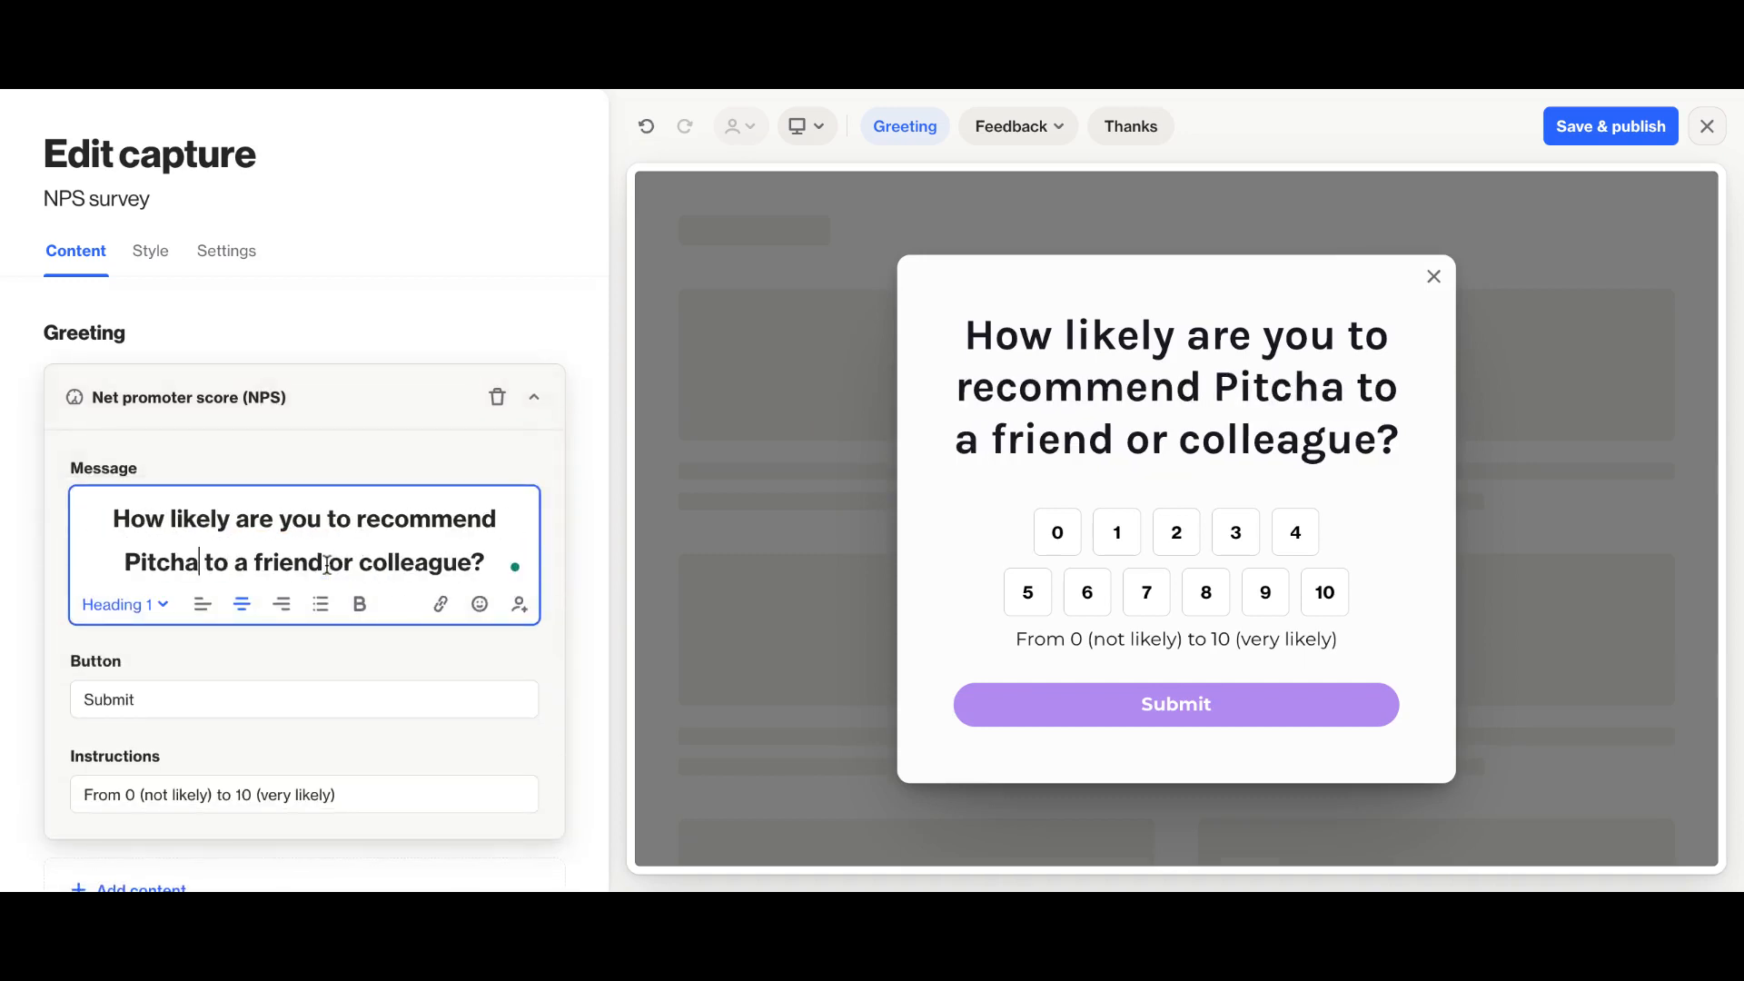
{"action": "left_click", "coordinate": [390, 397]}
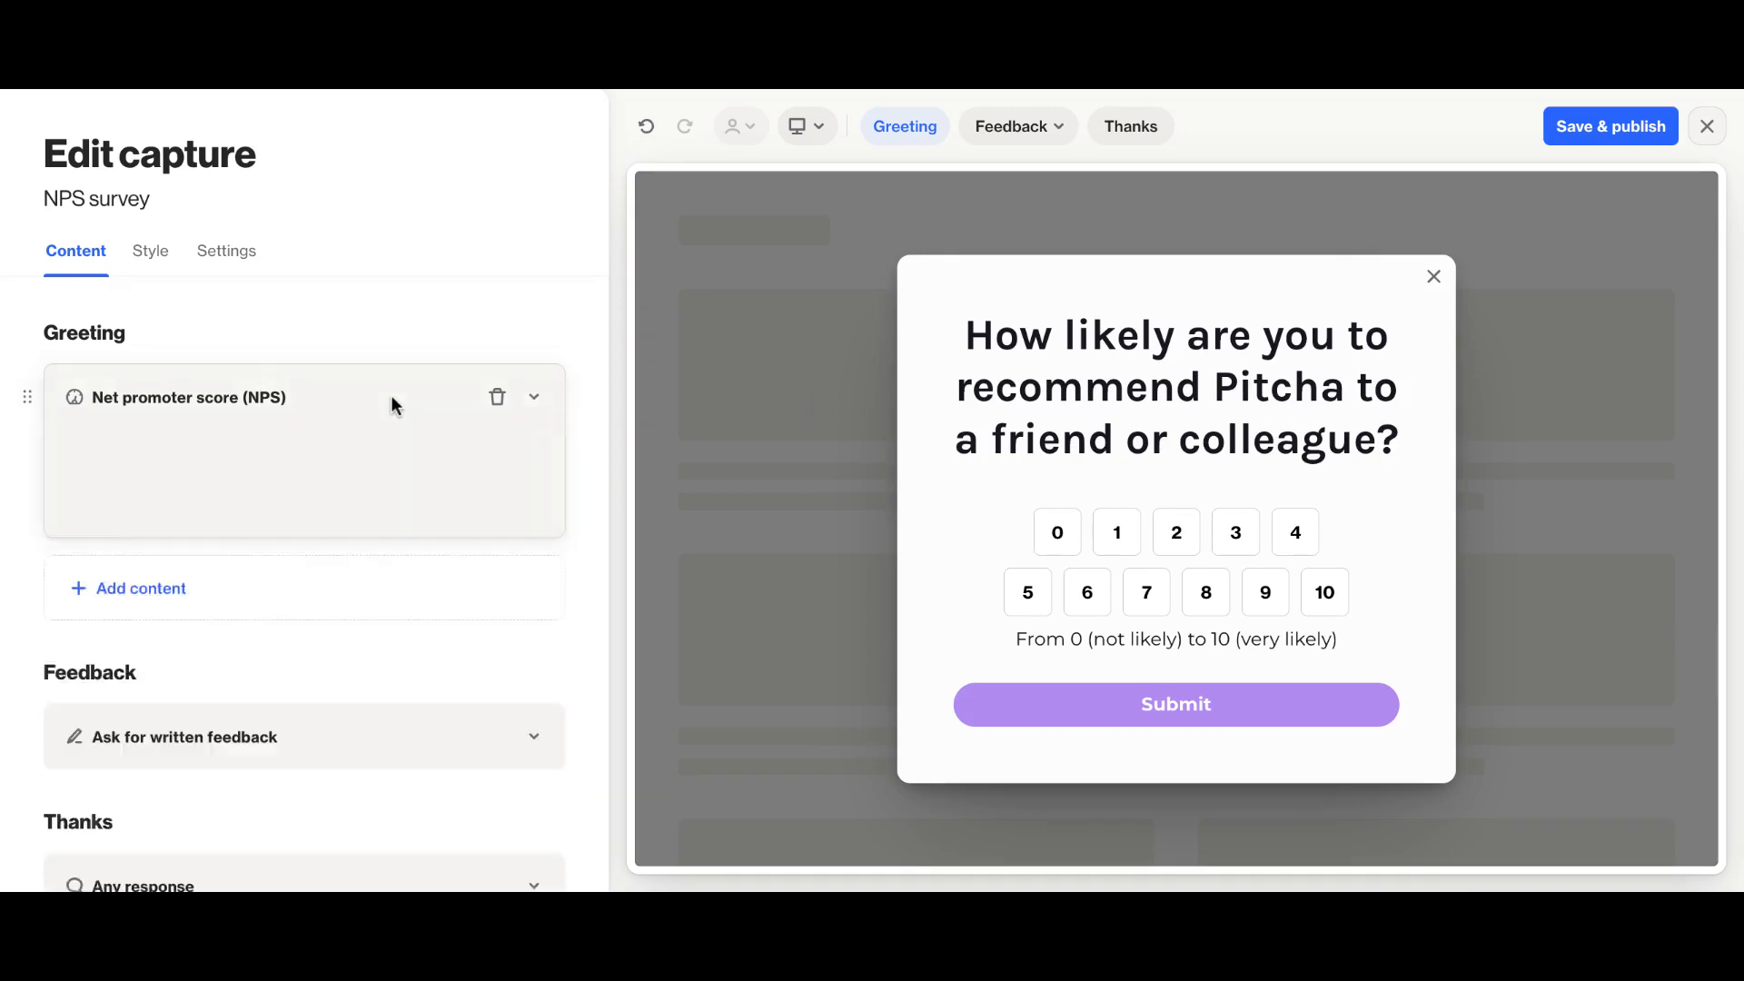
Review the written feedback questions per score group, the thank-you response and the greeting's NPS block.
{"action": "scroll", "coordinate": [316, 450], "scroll_direction": "down", "scroll_amount": 1}
{"action": "left_click", "coordinate": [291, 543]}
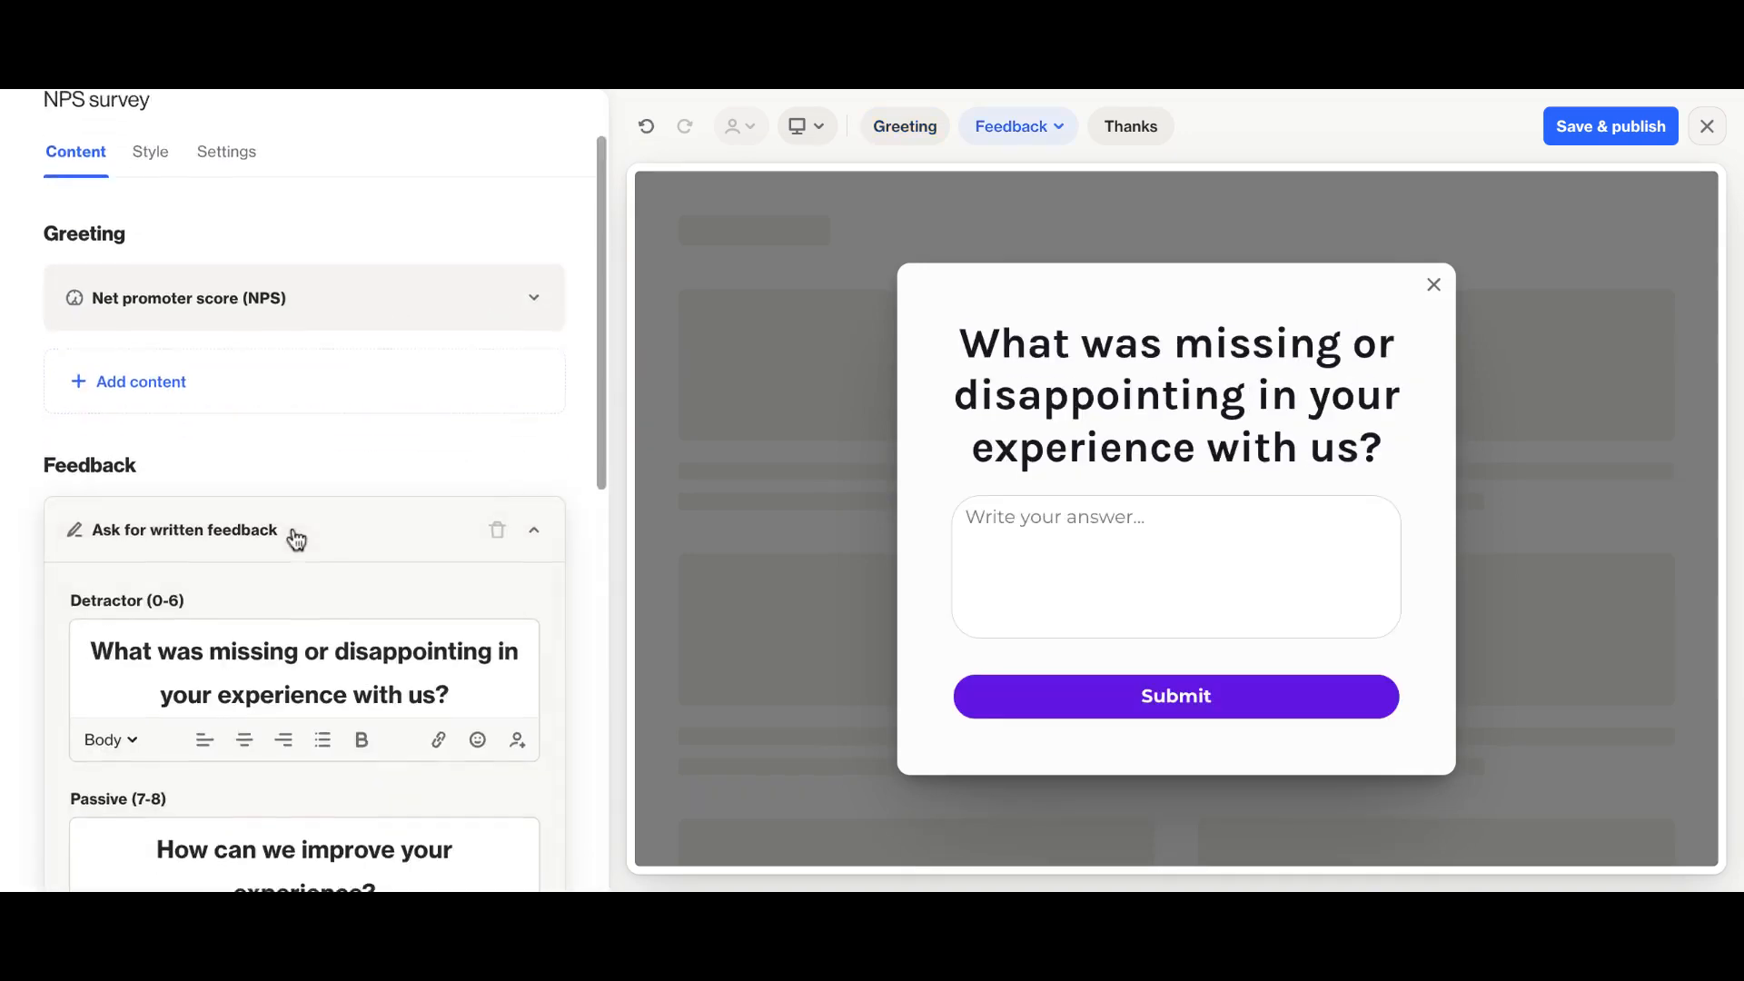
{"action": "scroll", "coordinate": [291, 536], "scroll_direction": "down", "scroll_amount": 1}
{"action": "scroll", "coordinate": [278, 555], "scroll_direction": "down", "scroll_amount": 8}
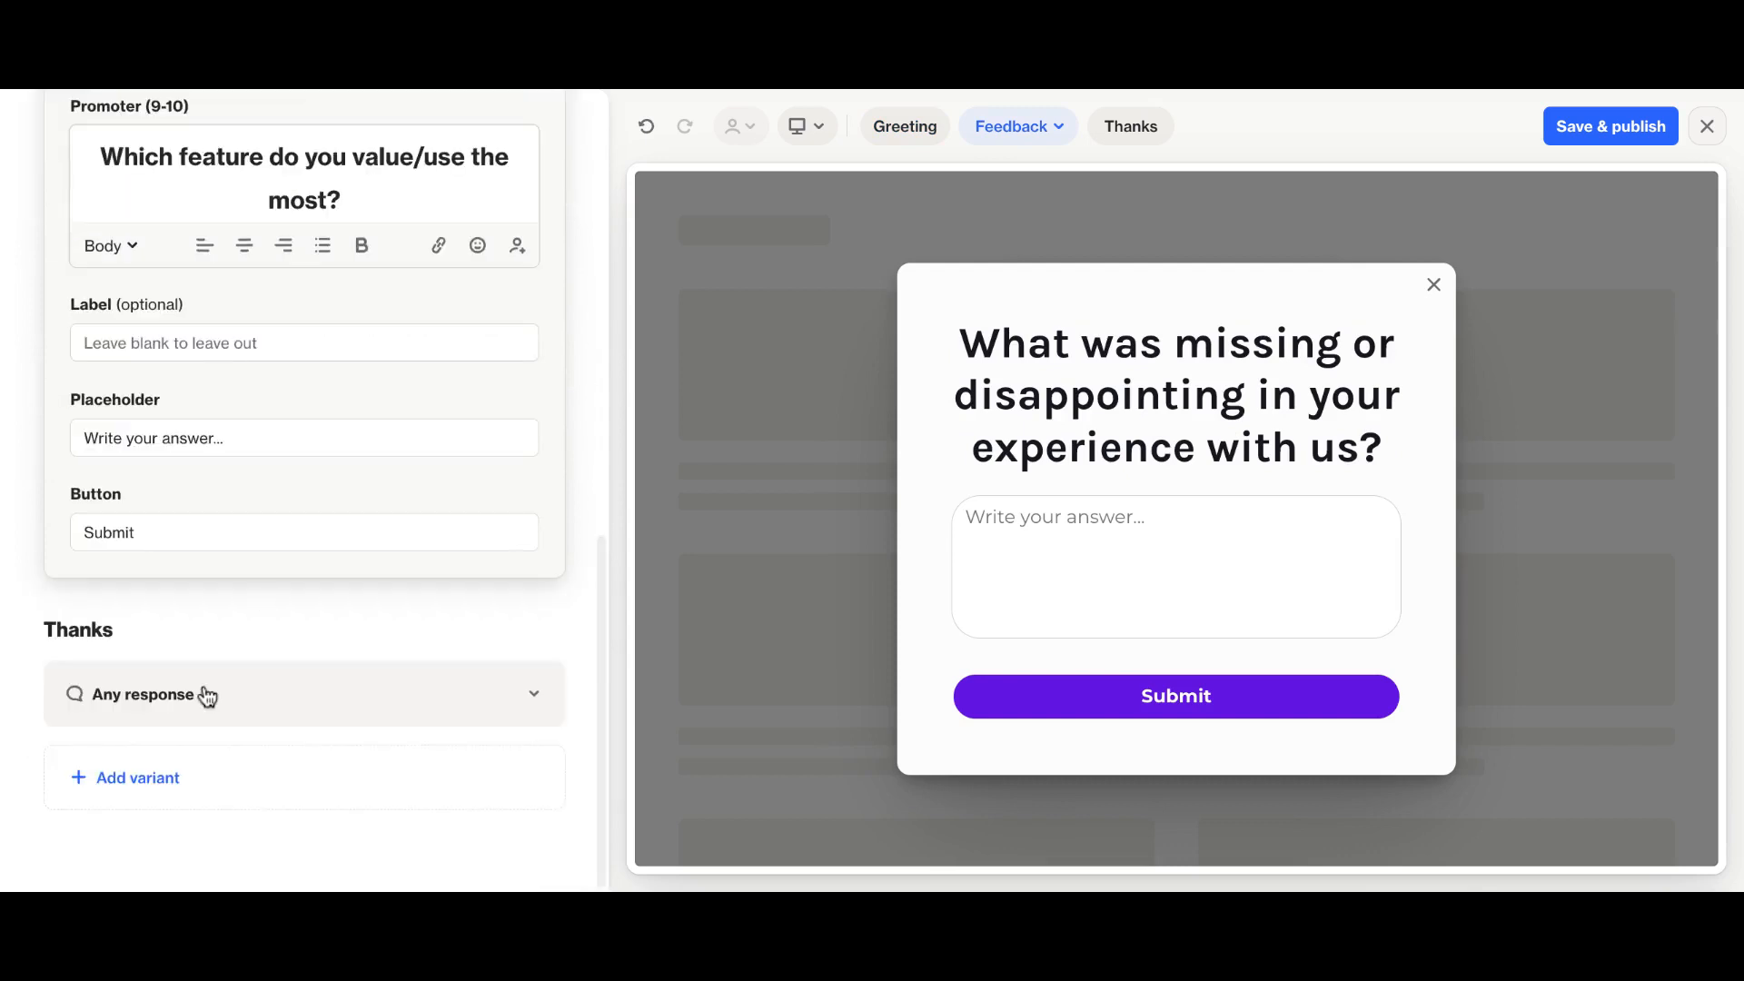
{"action": "left_click", "coordinate": [206, 693]}
{"action": "scroll", "coordinate": [222, 568], "scroll_direction": "up", "scroll_amount": 4}
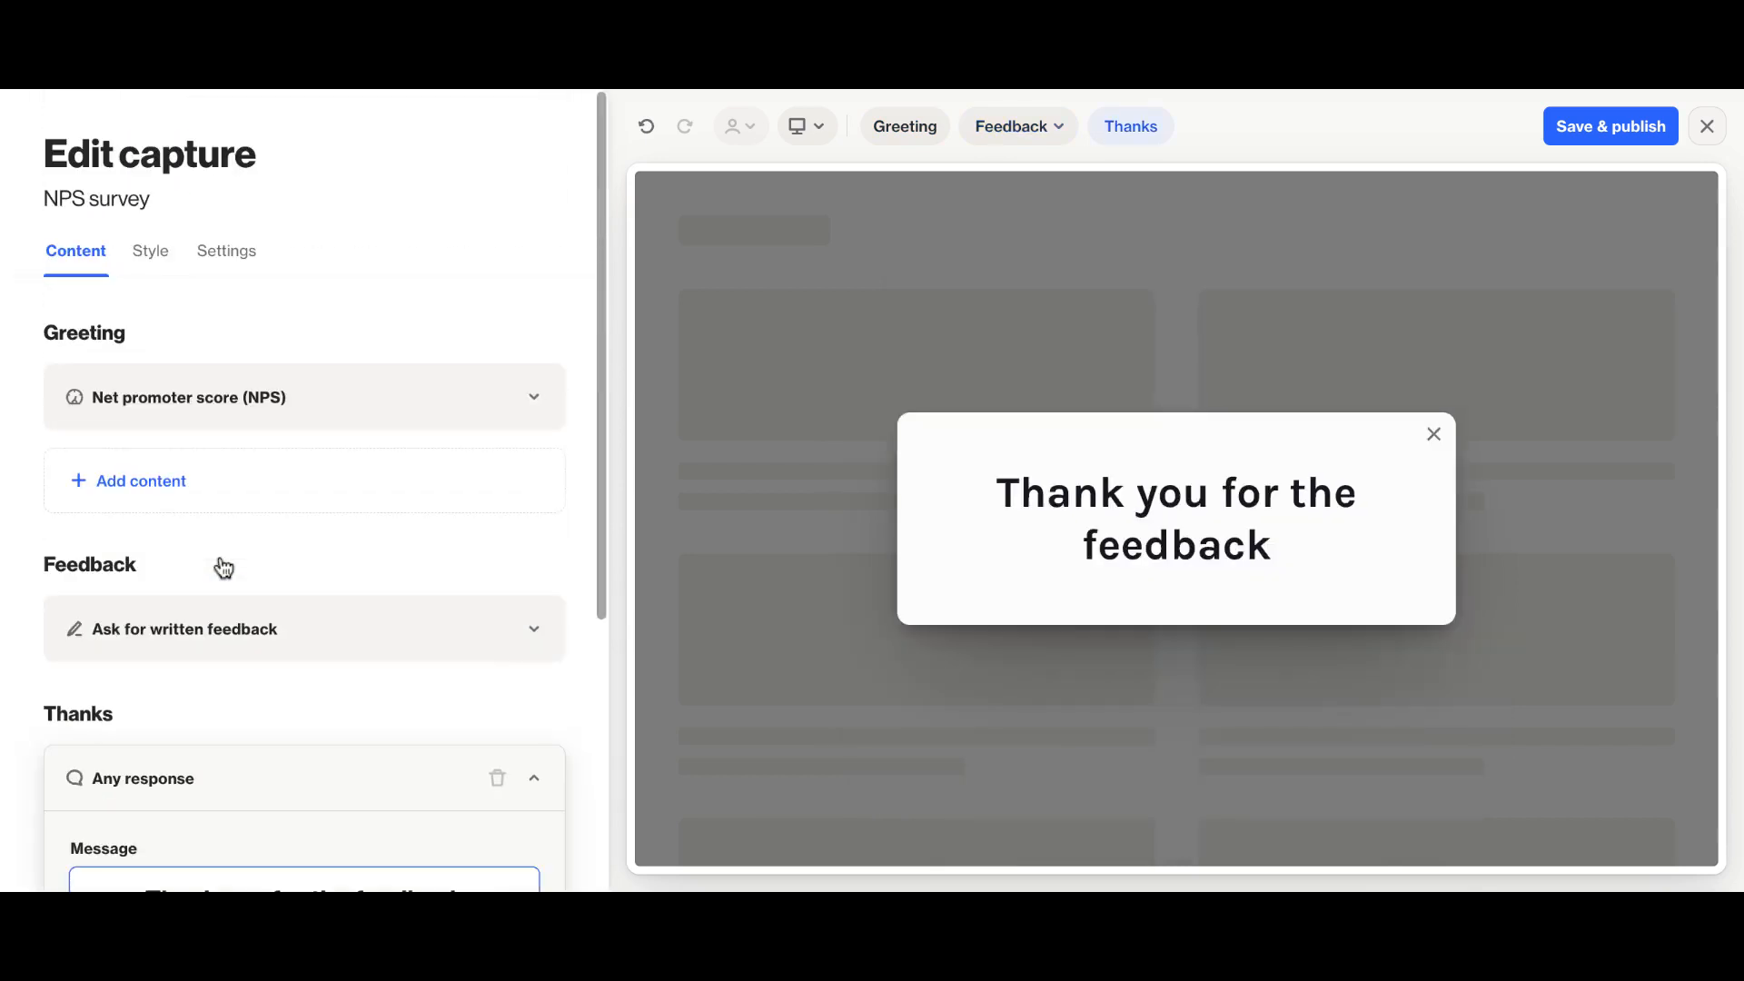
{"action": "left_click", "coordinate": [264, 389]}
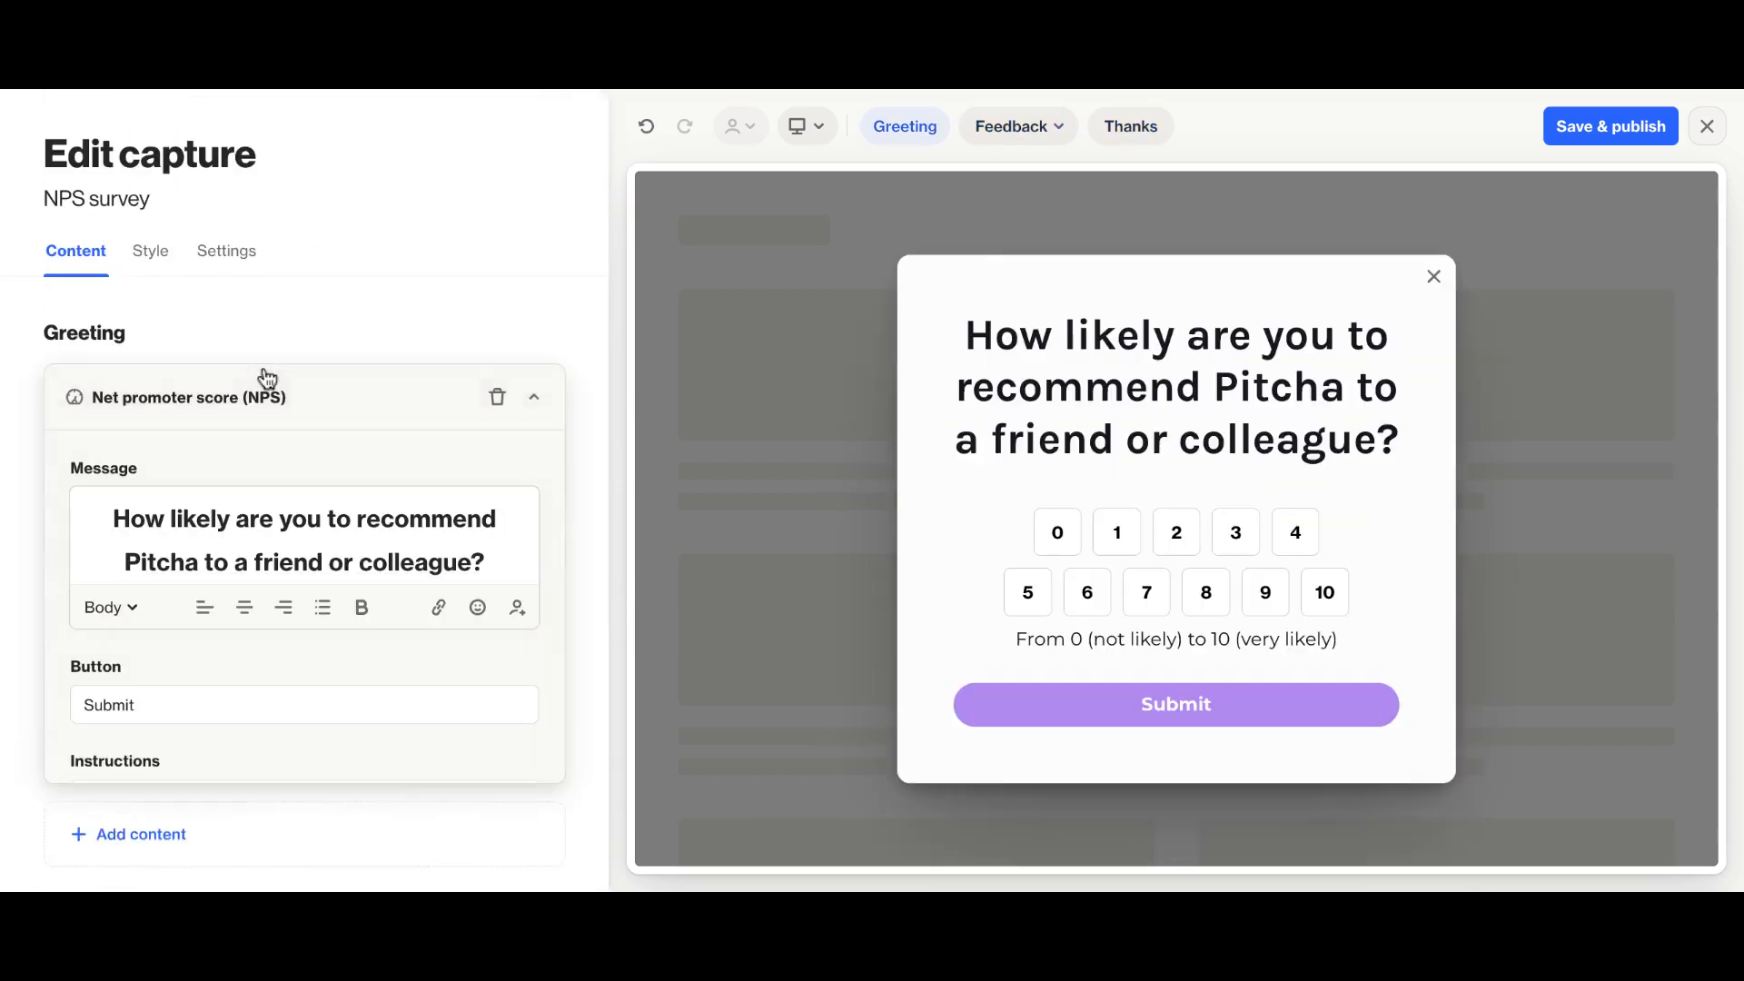
Set the NPS survey widget's frequency so people receive it every time they pass through the shape.
{"action": "left_click", "coordinate": [151, 263]}
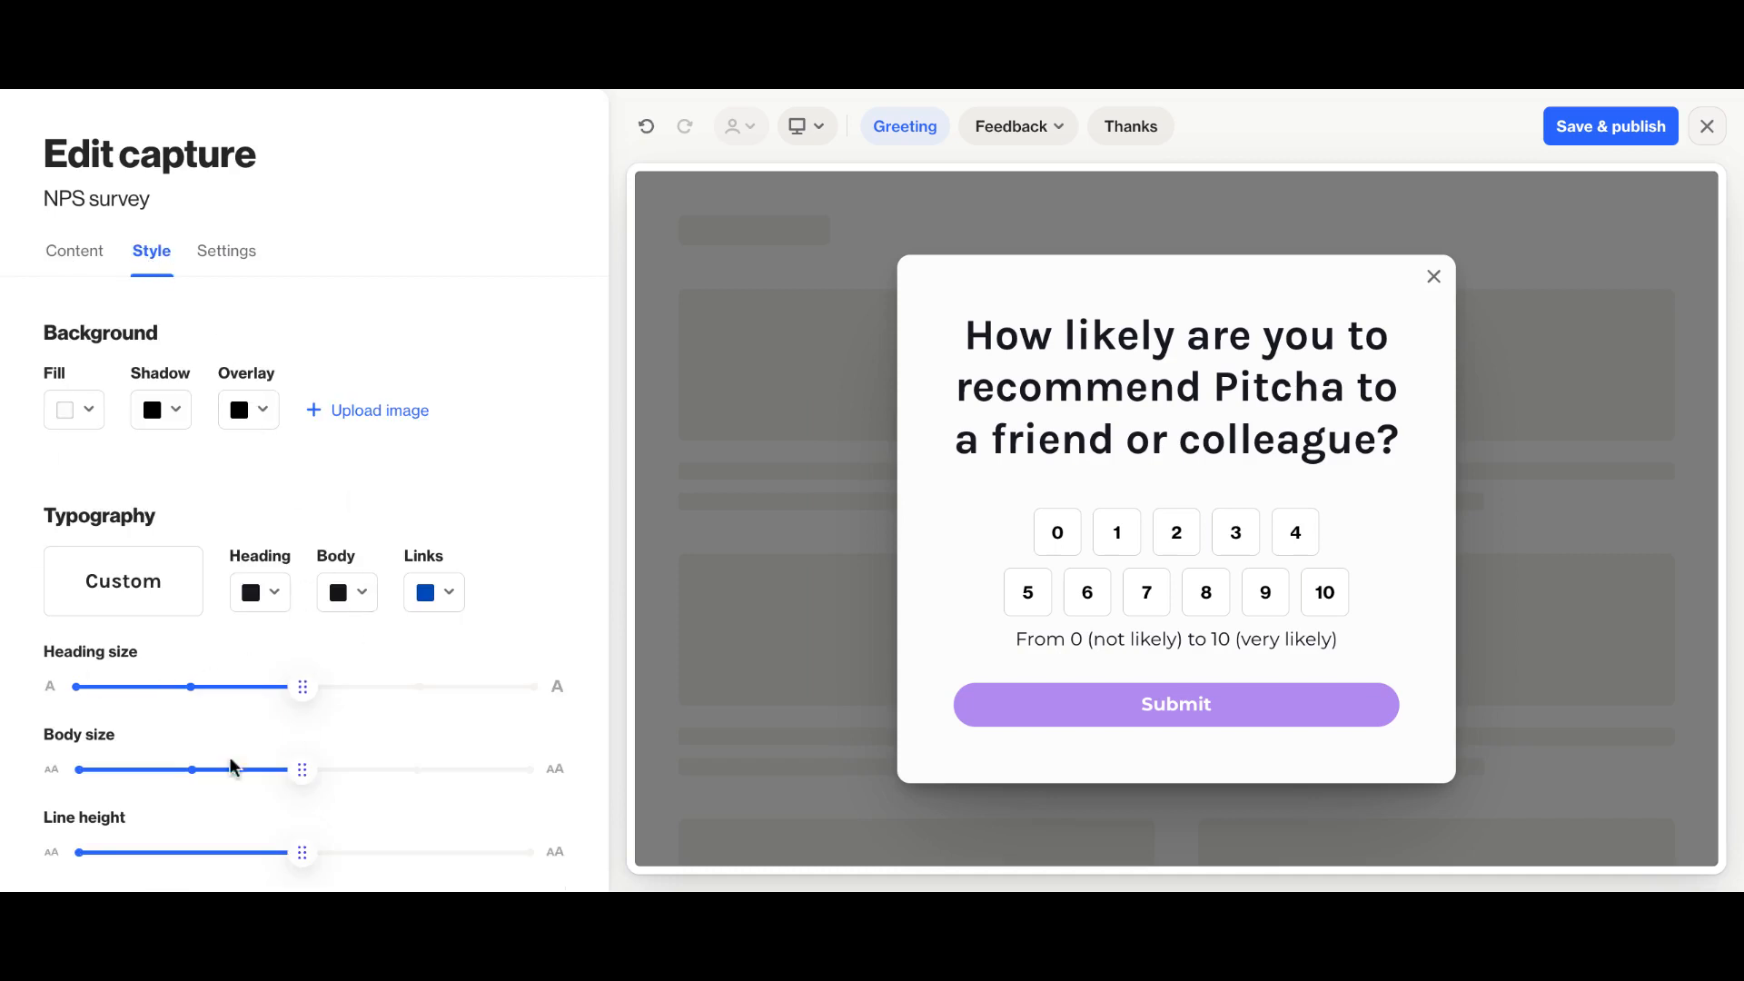
{"action": "left_click", "coordinate": [227, 251]}
{"action": "left_click", "coordinate": [221, 400]}
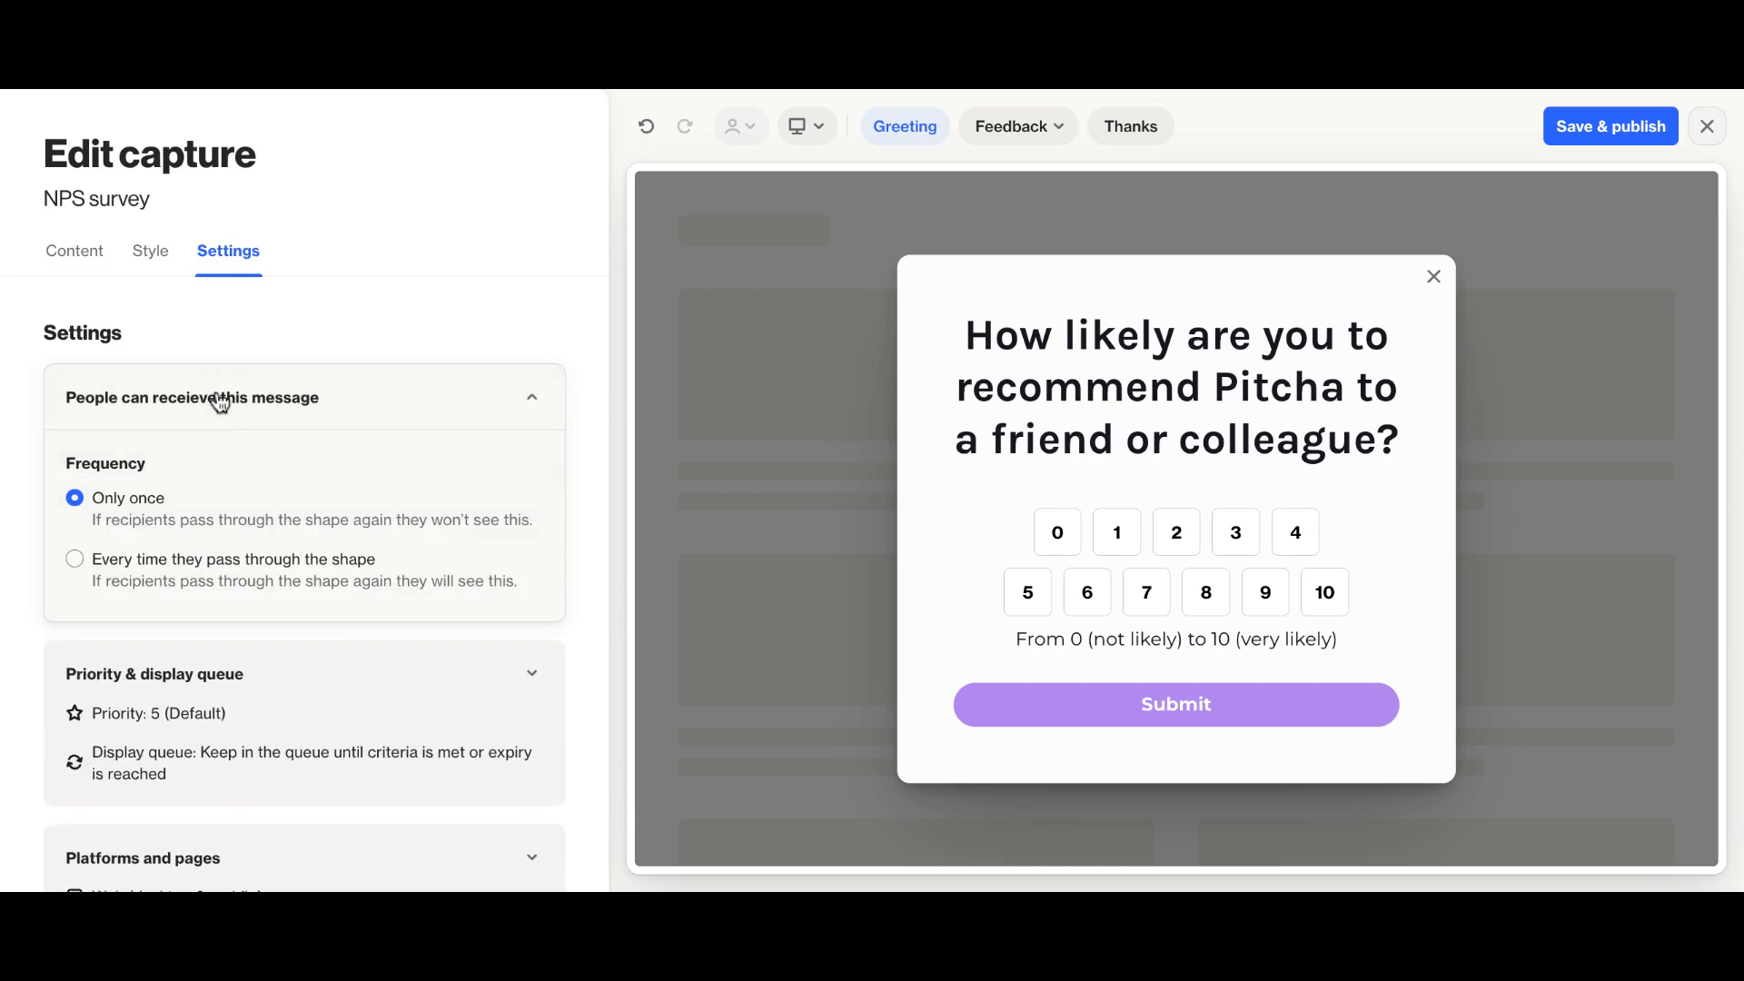
{"action": "left_click", "coordinate": [78, 563]}
{"action": "left_click", "coordinate": [531, 400]}
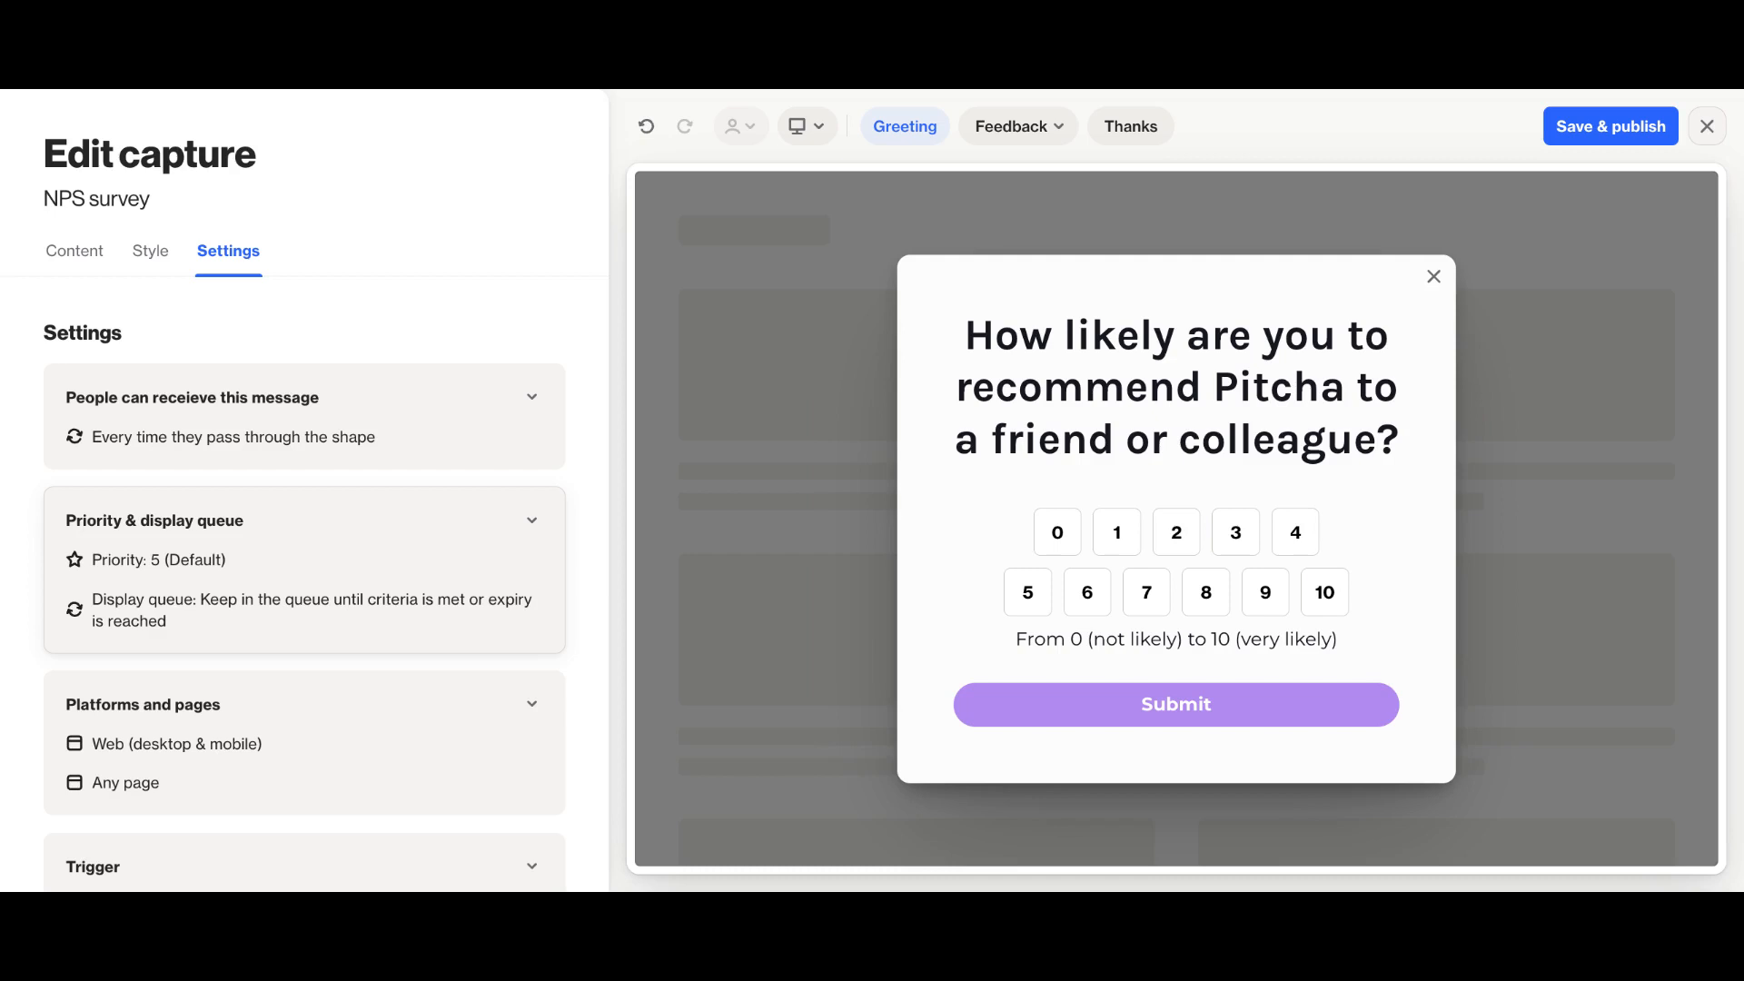
Set the widget's priority to 1, keeping the display queue option as is, and save and publish the capture.
{"action": "left_click", "coordinate": [305, 520]}
{"action": "scroll", "coordinate": [304, 563], "scroll_direction": "down", "scroll_amount": 2}
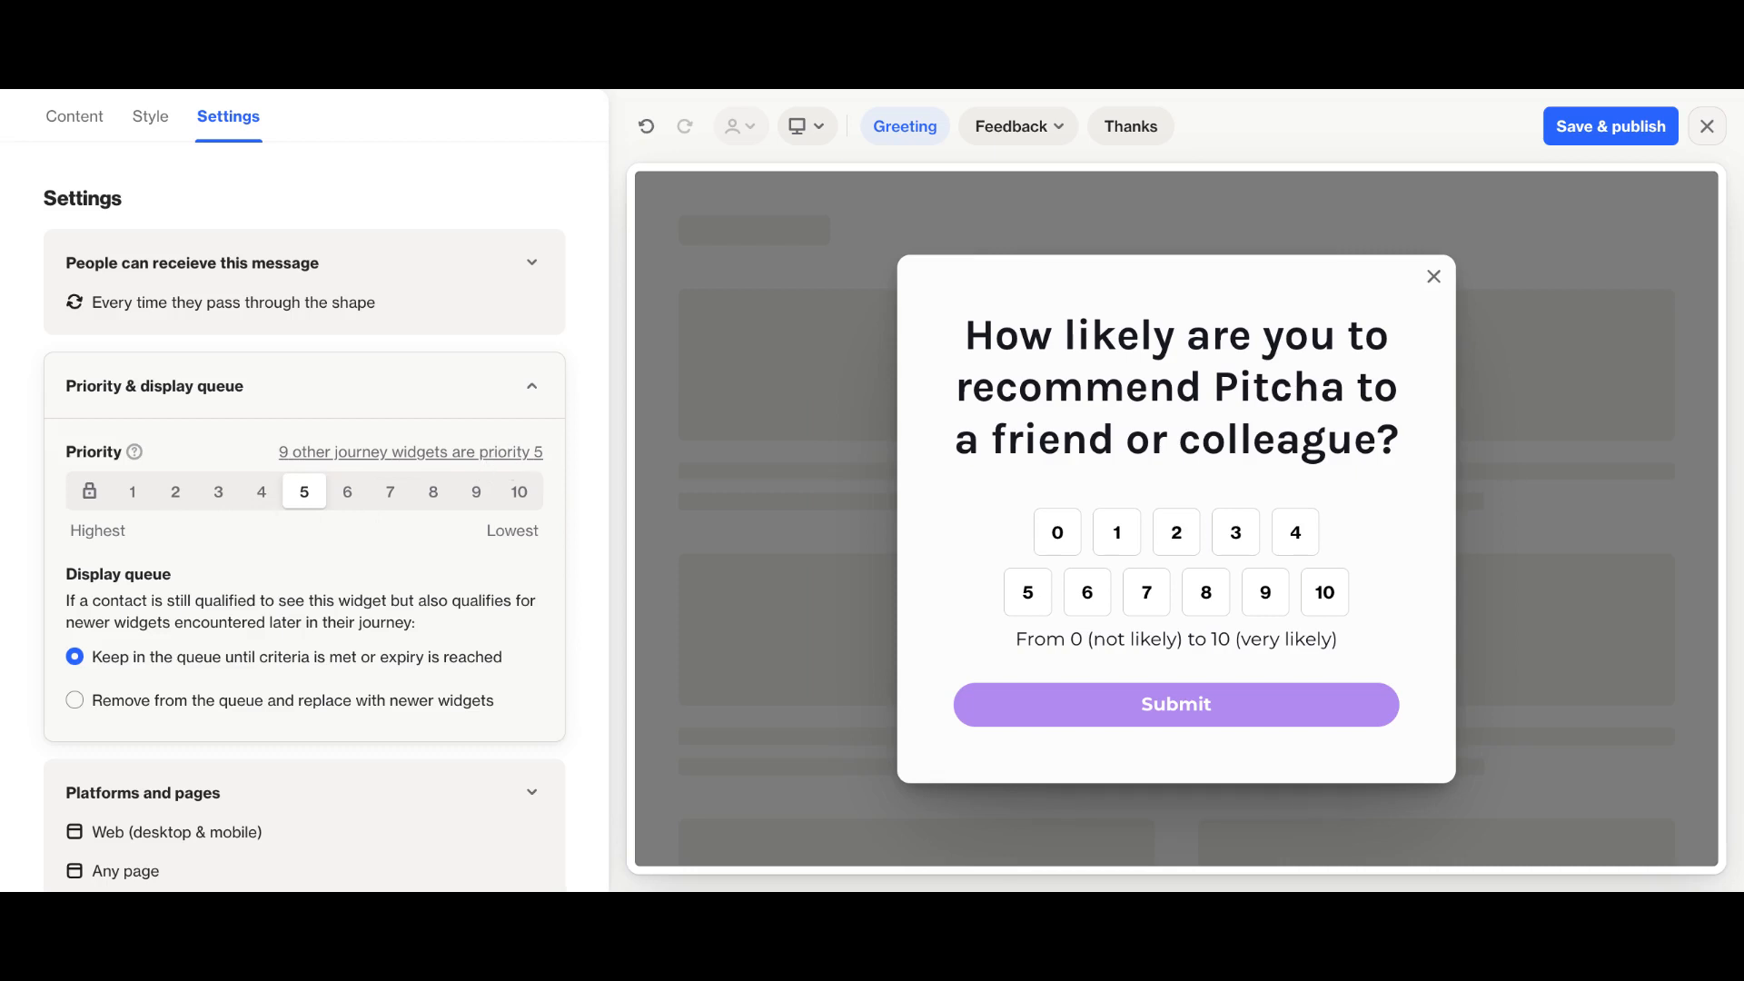
{"action": "left_click", "coordinate": [132, 495]}
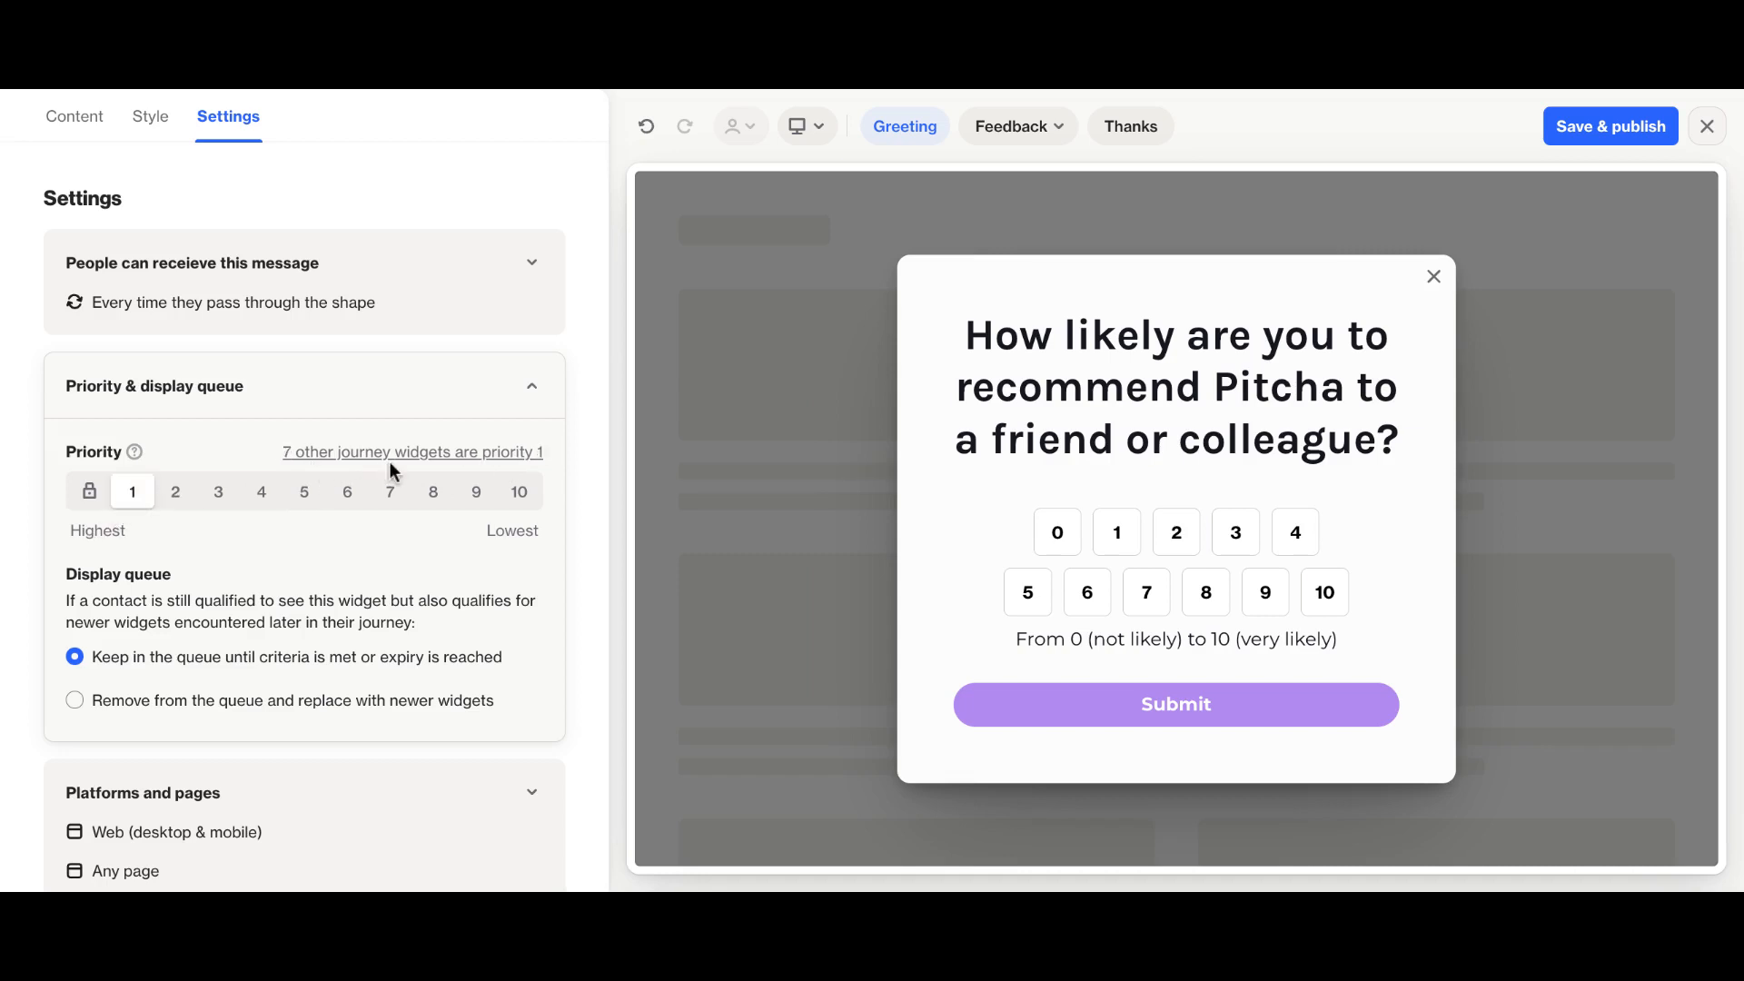
{"action": "scroll", "coordinate": [358, 578], "scroll_direction": "down", "scroll_amount": 1}
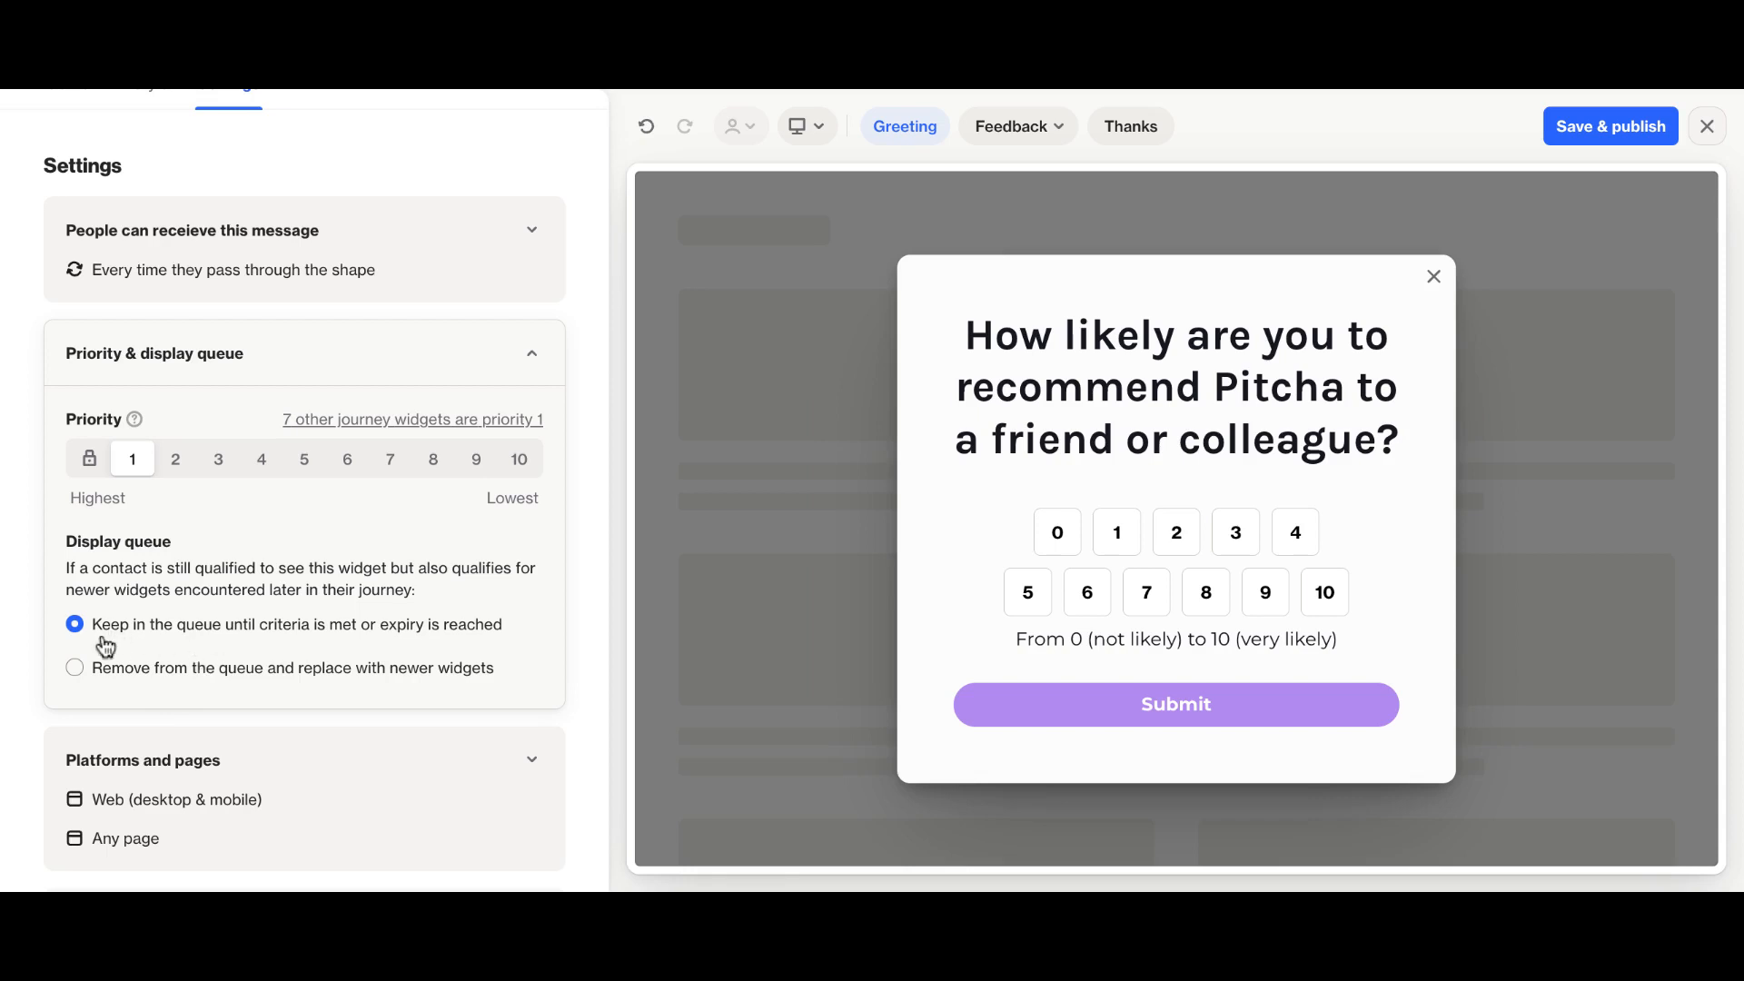
{"action": "left_click", "coordinate": [531, 354]}
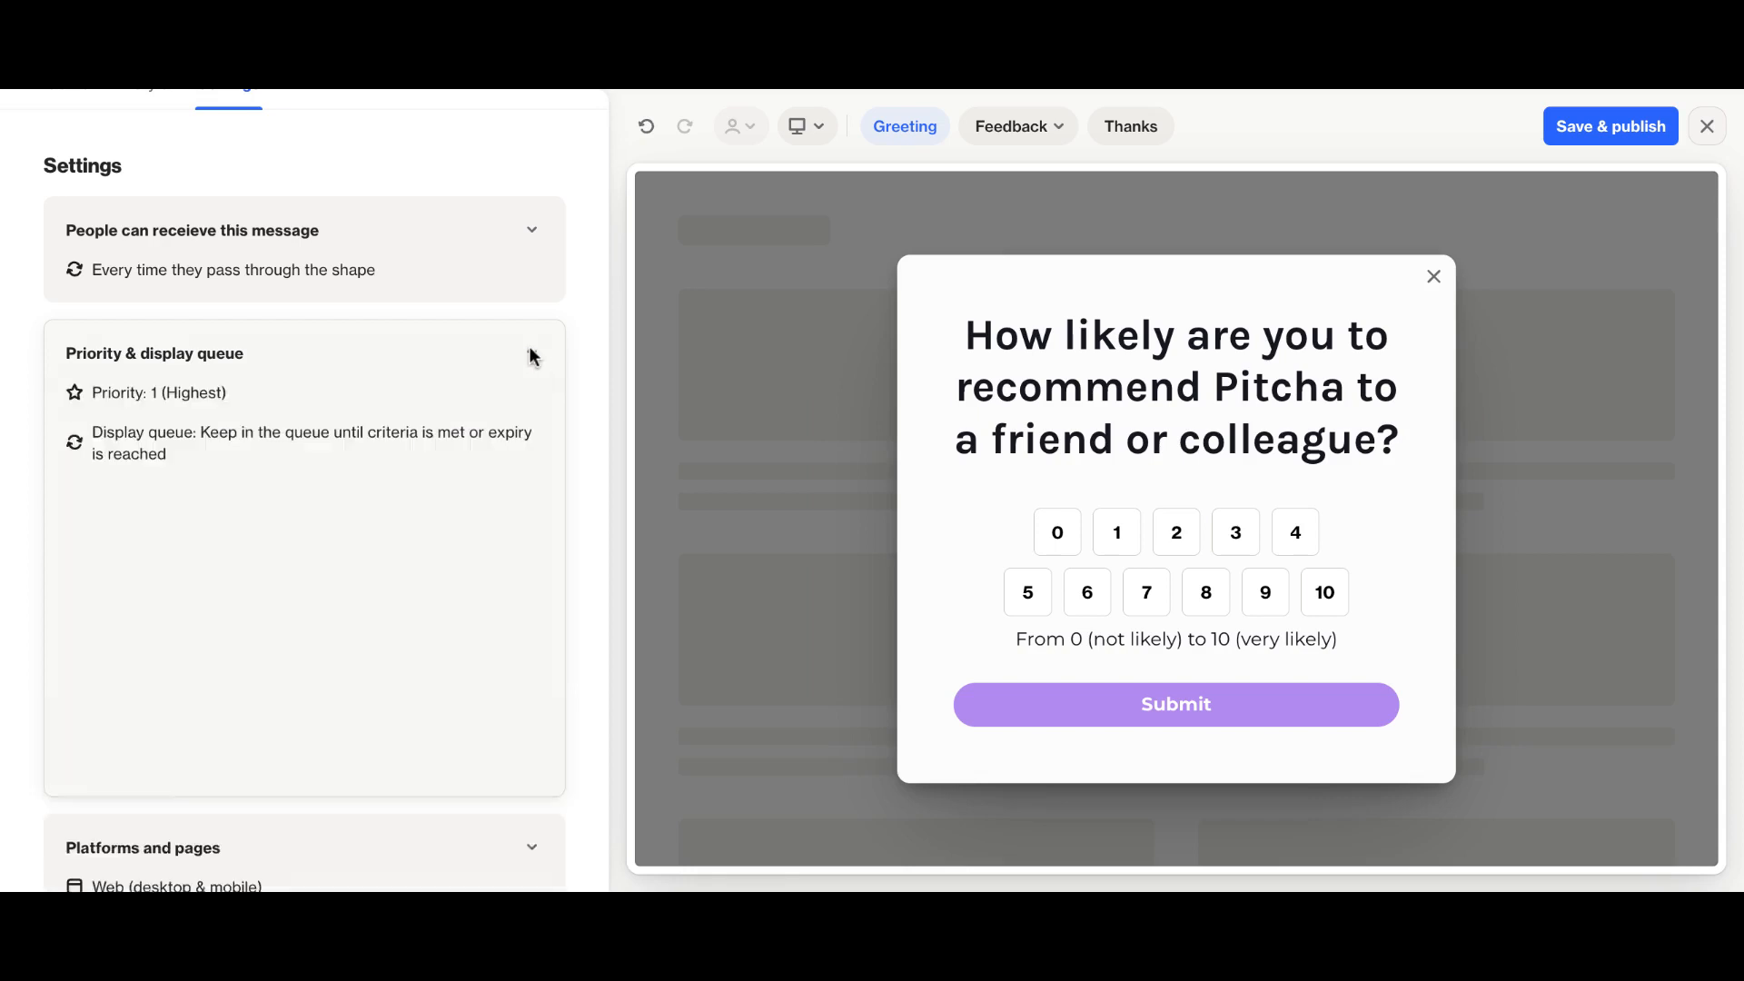
{"action": "left_click", "coordinate": [1609, 145]}
{"action": "left_click", "coordinate": [654, 588]}
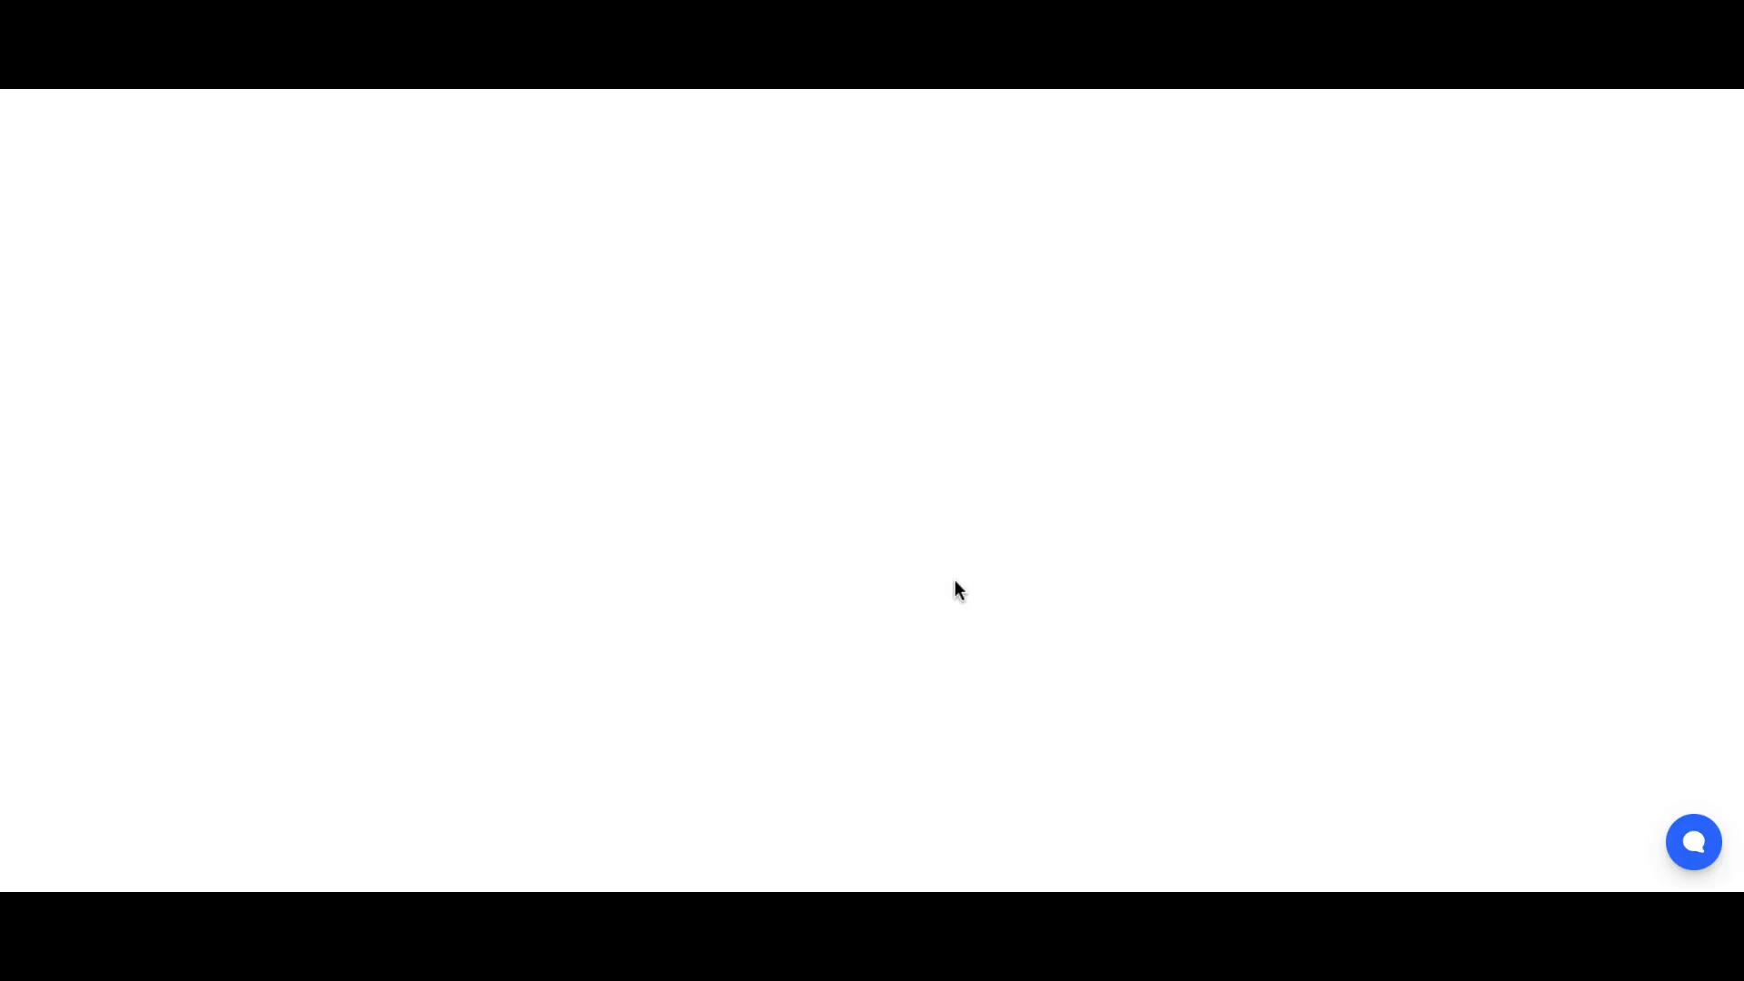
Add a filter from scratch below the survey widget, continuing after people have waited 7 days or match the filter.
{"action": "left_click_drag", "start_coordinate": [1120, 651], "coordinate": [1135, 132]}
{"action": "left_click", "coordinate": [890, 592]}
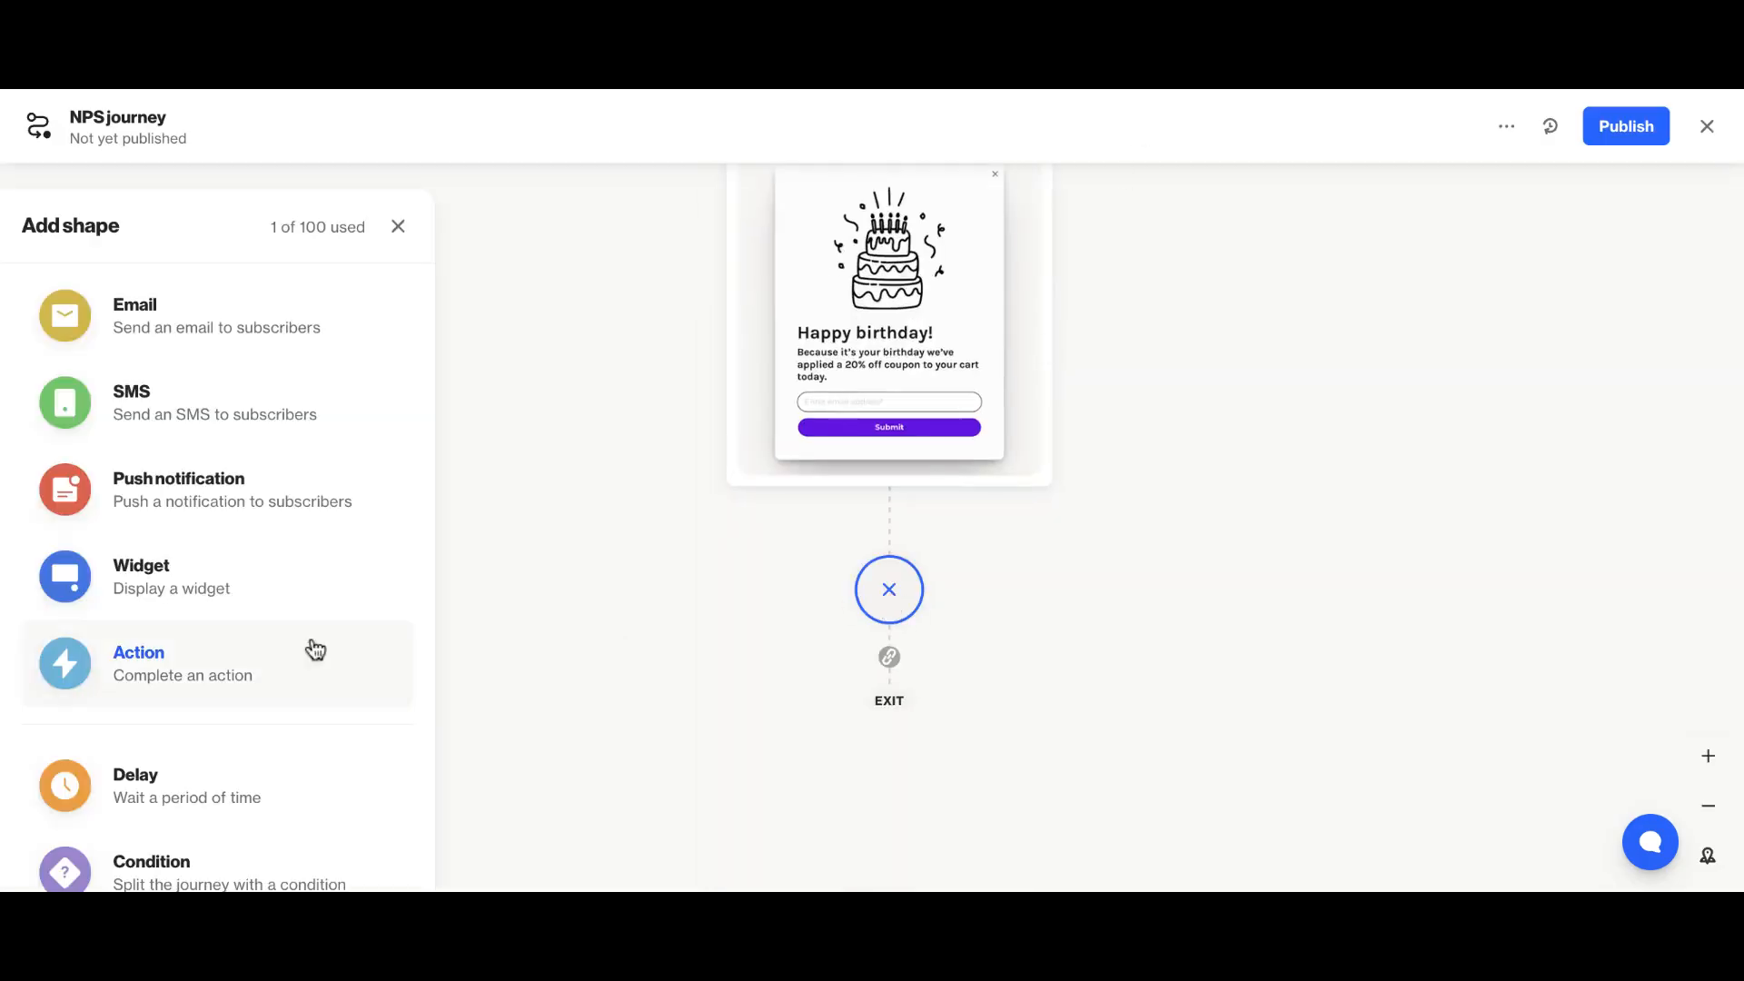
{"action": "scroll", "coordinate": [281, 642], "scroll_direction": "down", "scroll_amount": 2}
{"action": "left_click", "coordinate": [228, 821]}
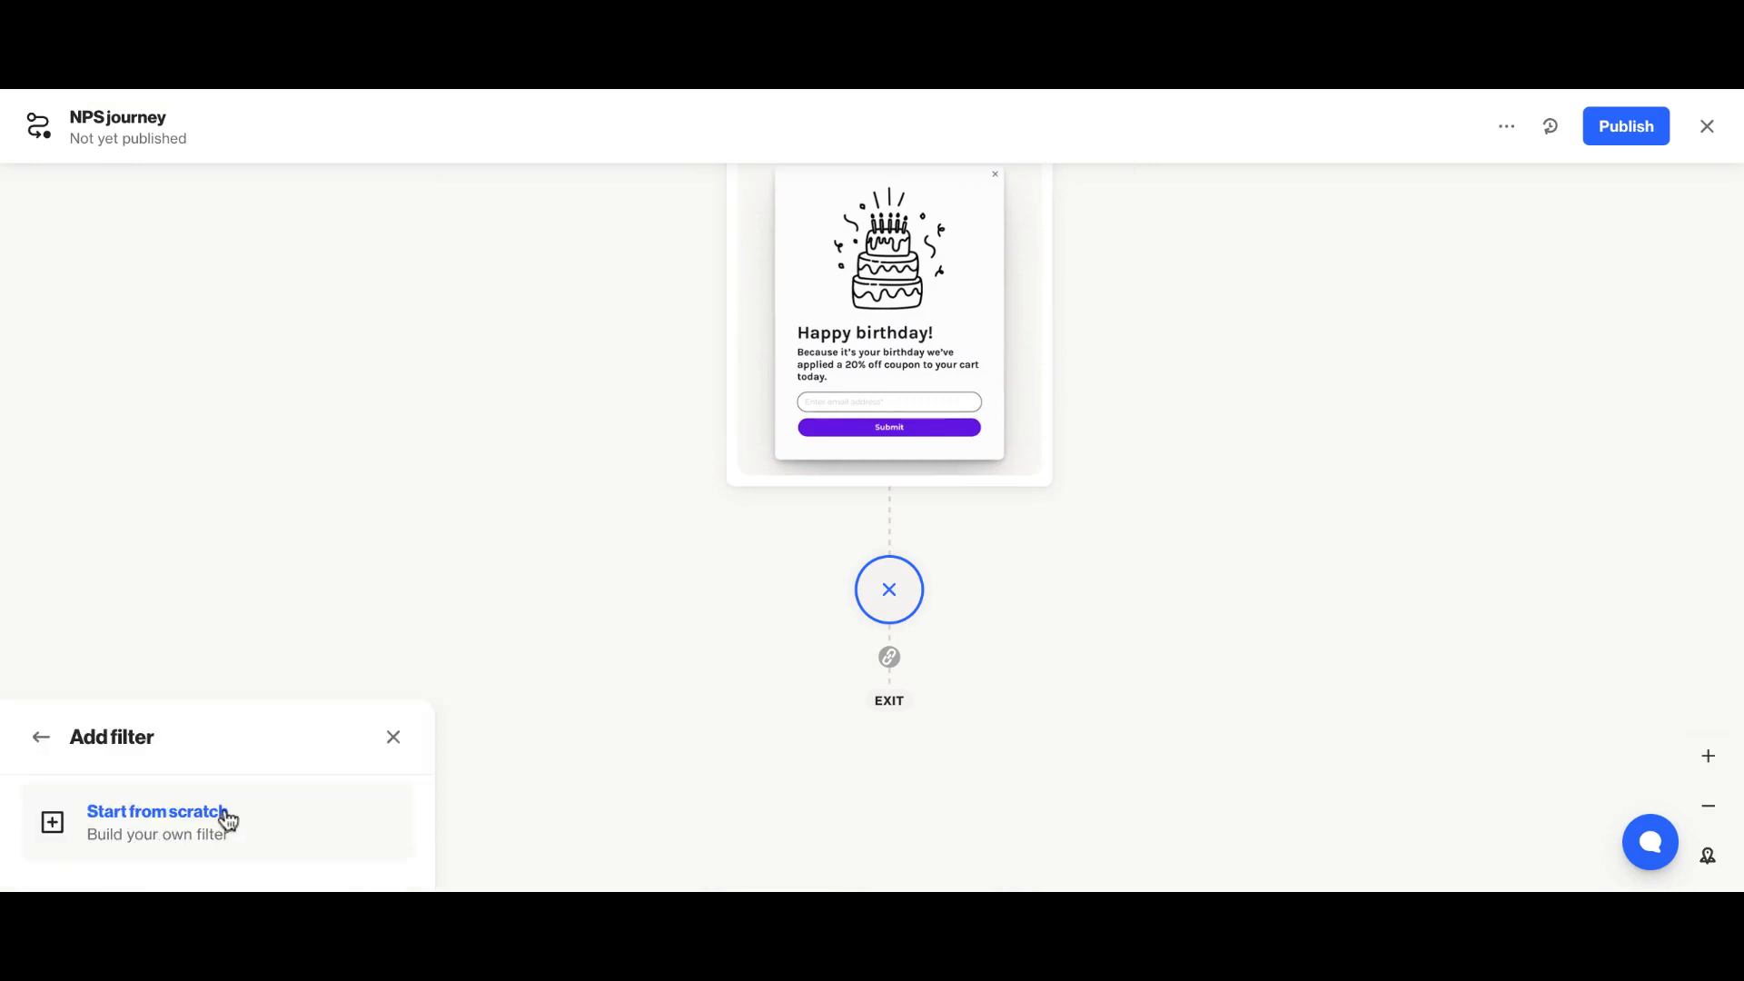
{"action": "left_click", "coordinate": [228, 821]}
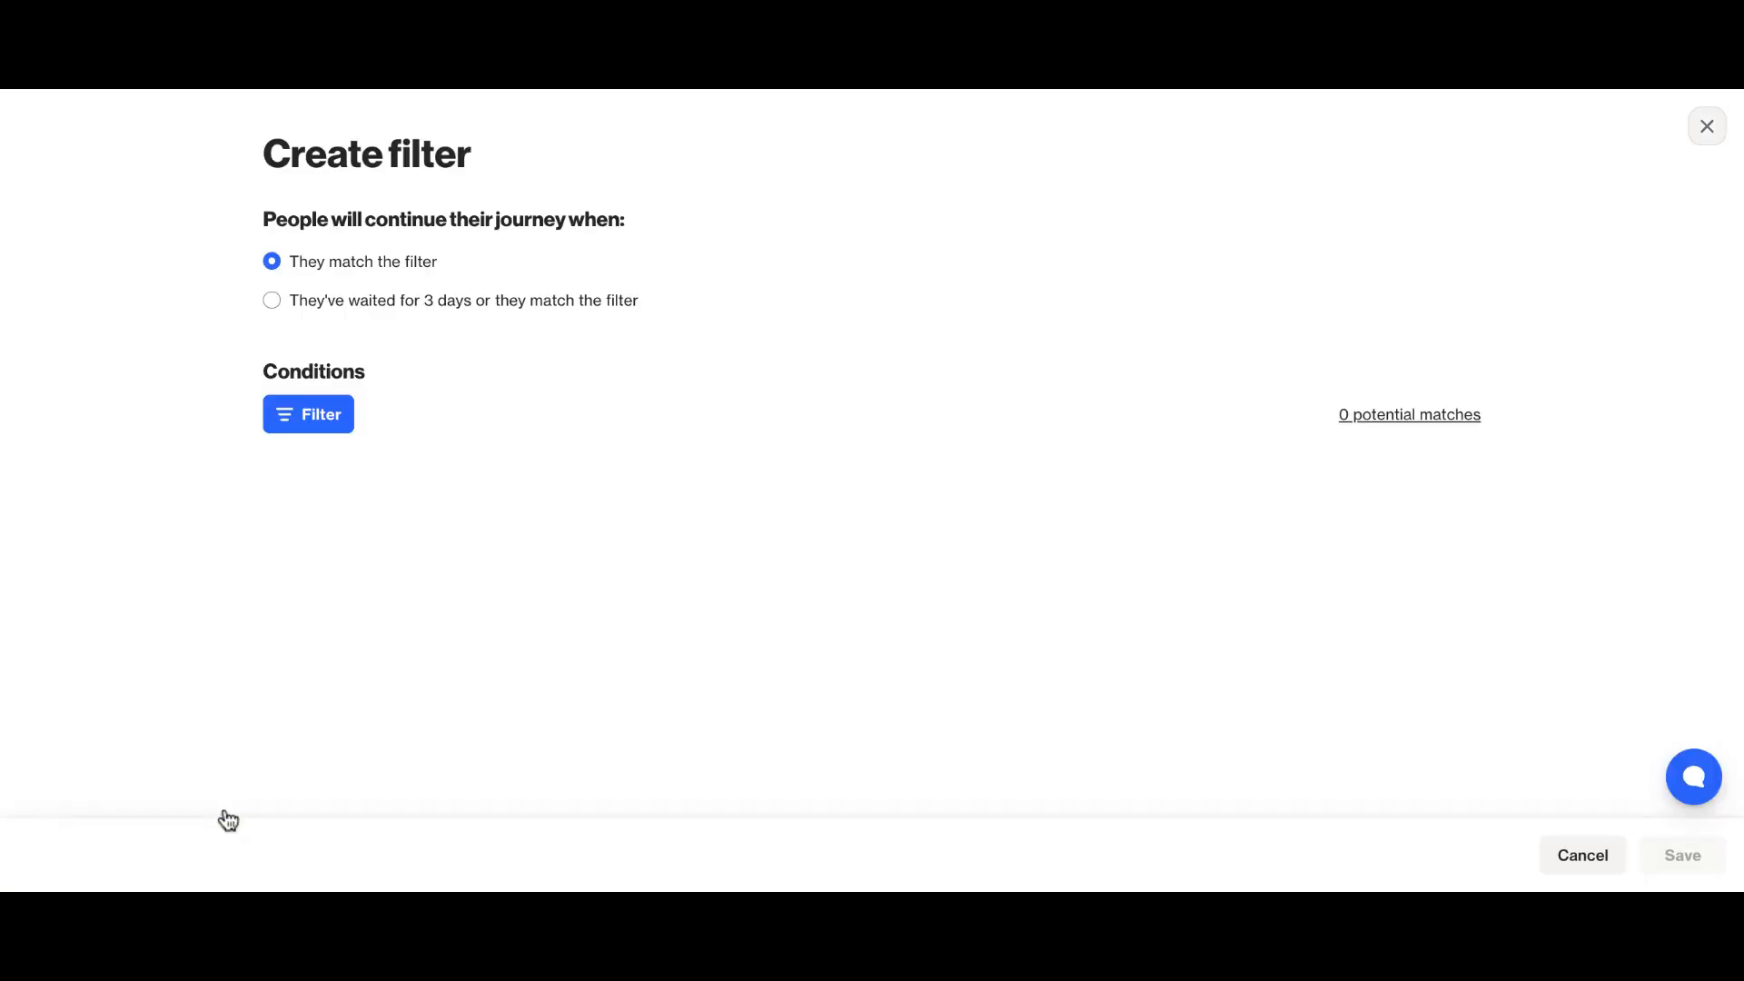
{"action": "left_click", "coordinate": [333, 310]}
{"action": "left_click", "coordinate": [449, 292]}
{"action": "key", "text": "BackSpace"}
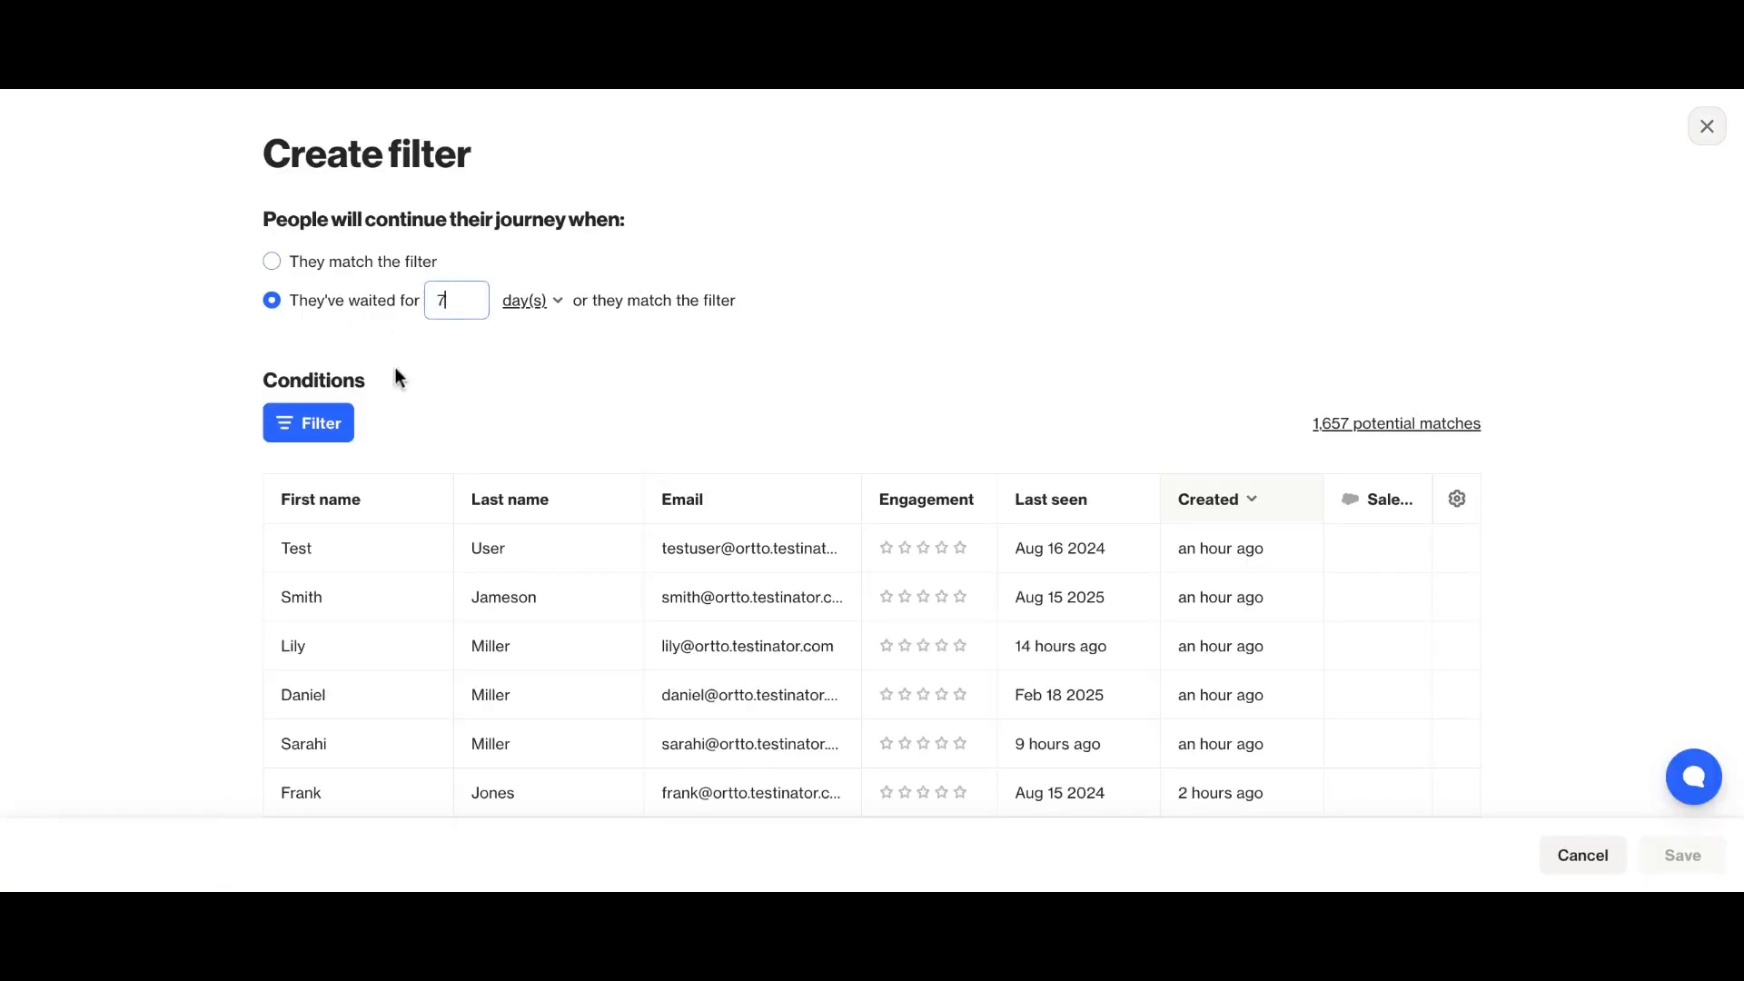
Add the filter condition "Submitted NPS occurs within this run of the journey" and save the filter with its suggested title.
{"action": "left_click", "coordinate": [305, 427]}
{"action": "type", "text": "submit"}
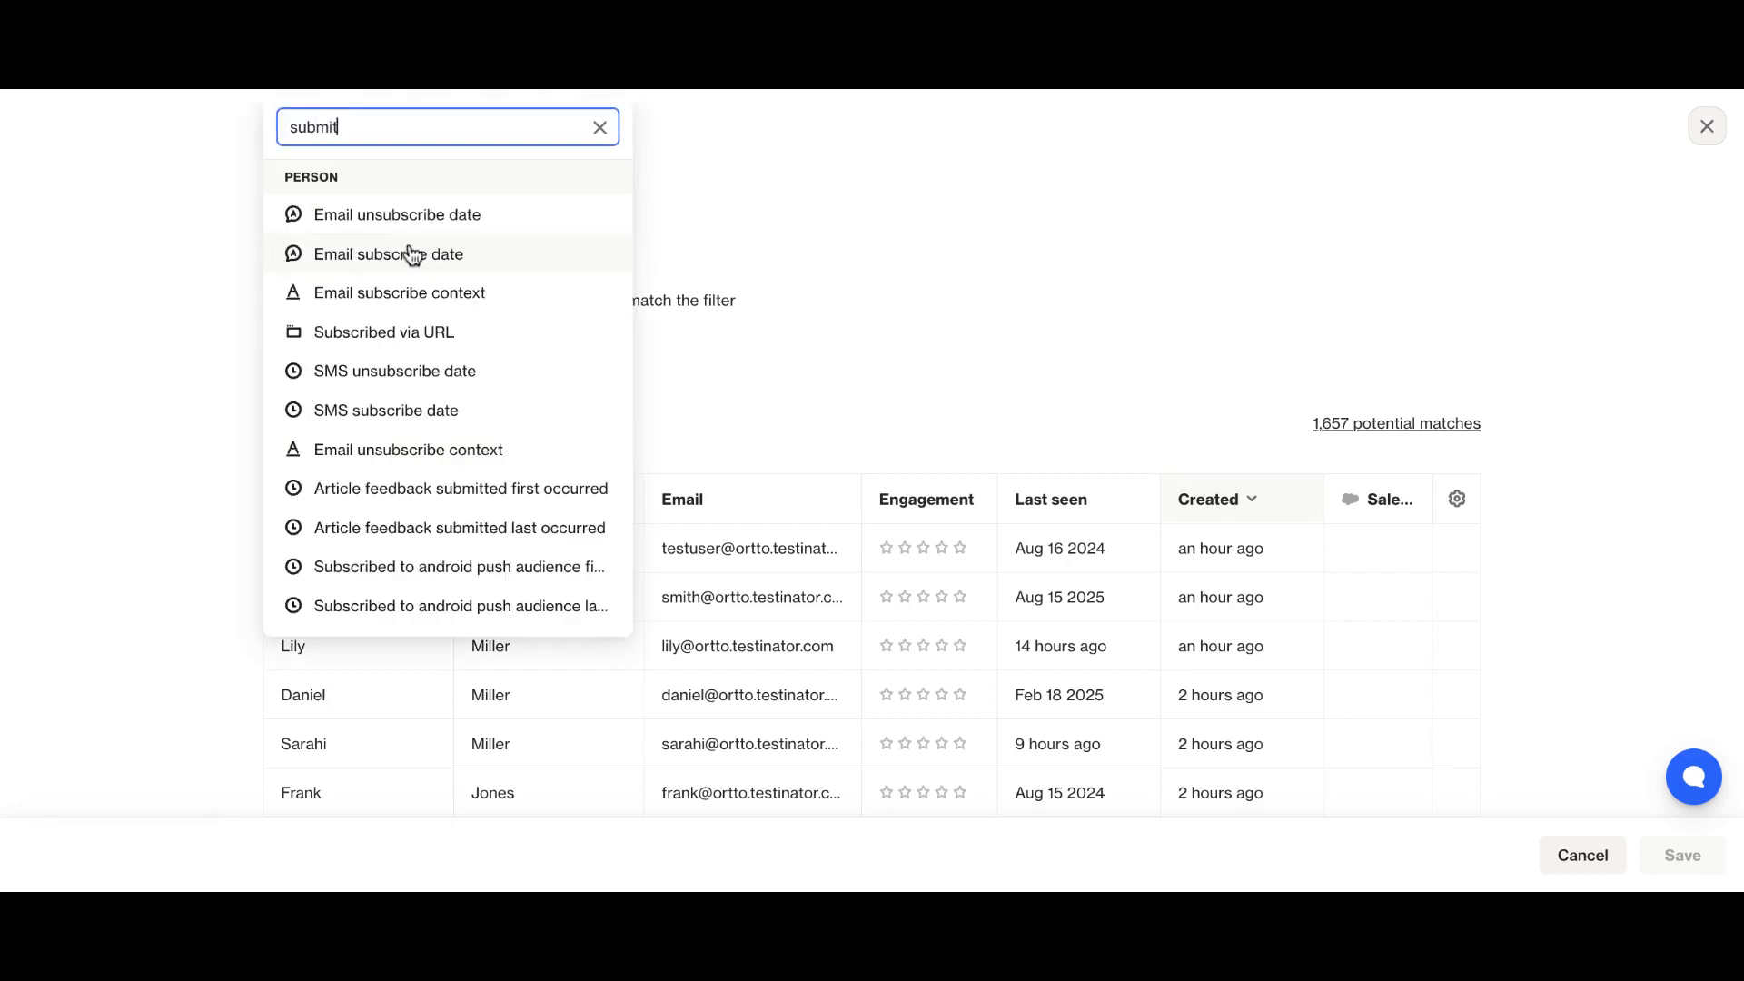
{"action": "type", "text": "t"}
{"action": "scroll", "coordinate": [462, 504], "scroll_direction": "down", "scroll_amount": 1}
{"action": "left_click", "coordinate": [447, 581]}
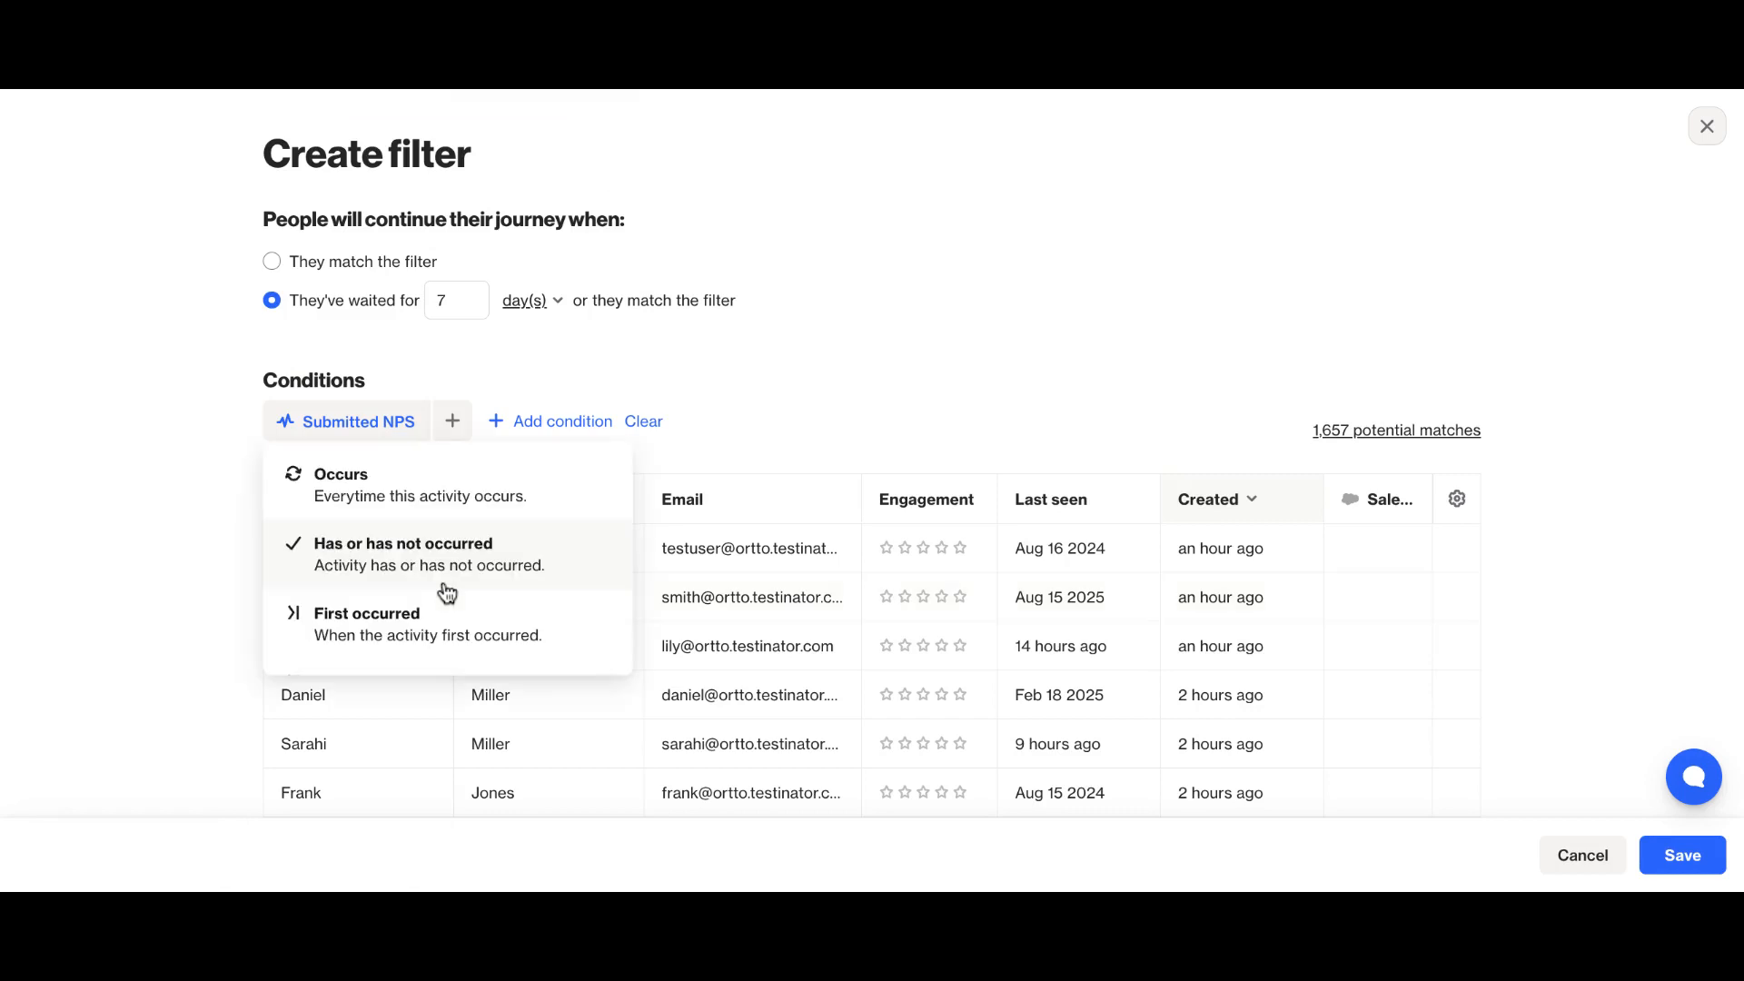
{"action": "left_click", "coordinate": [429, 511]}
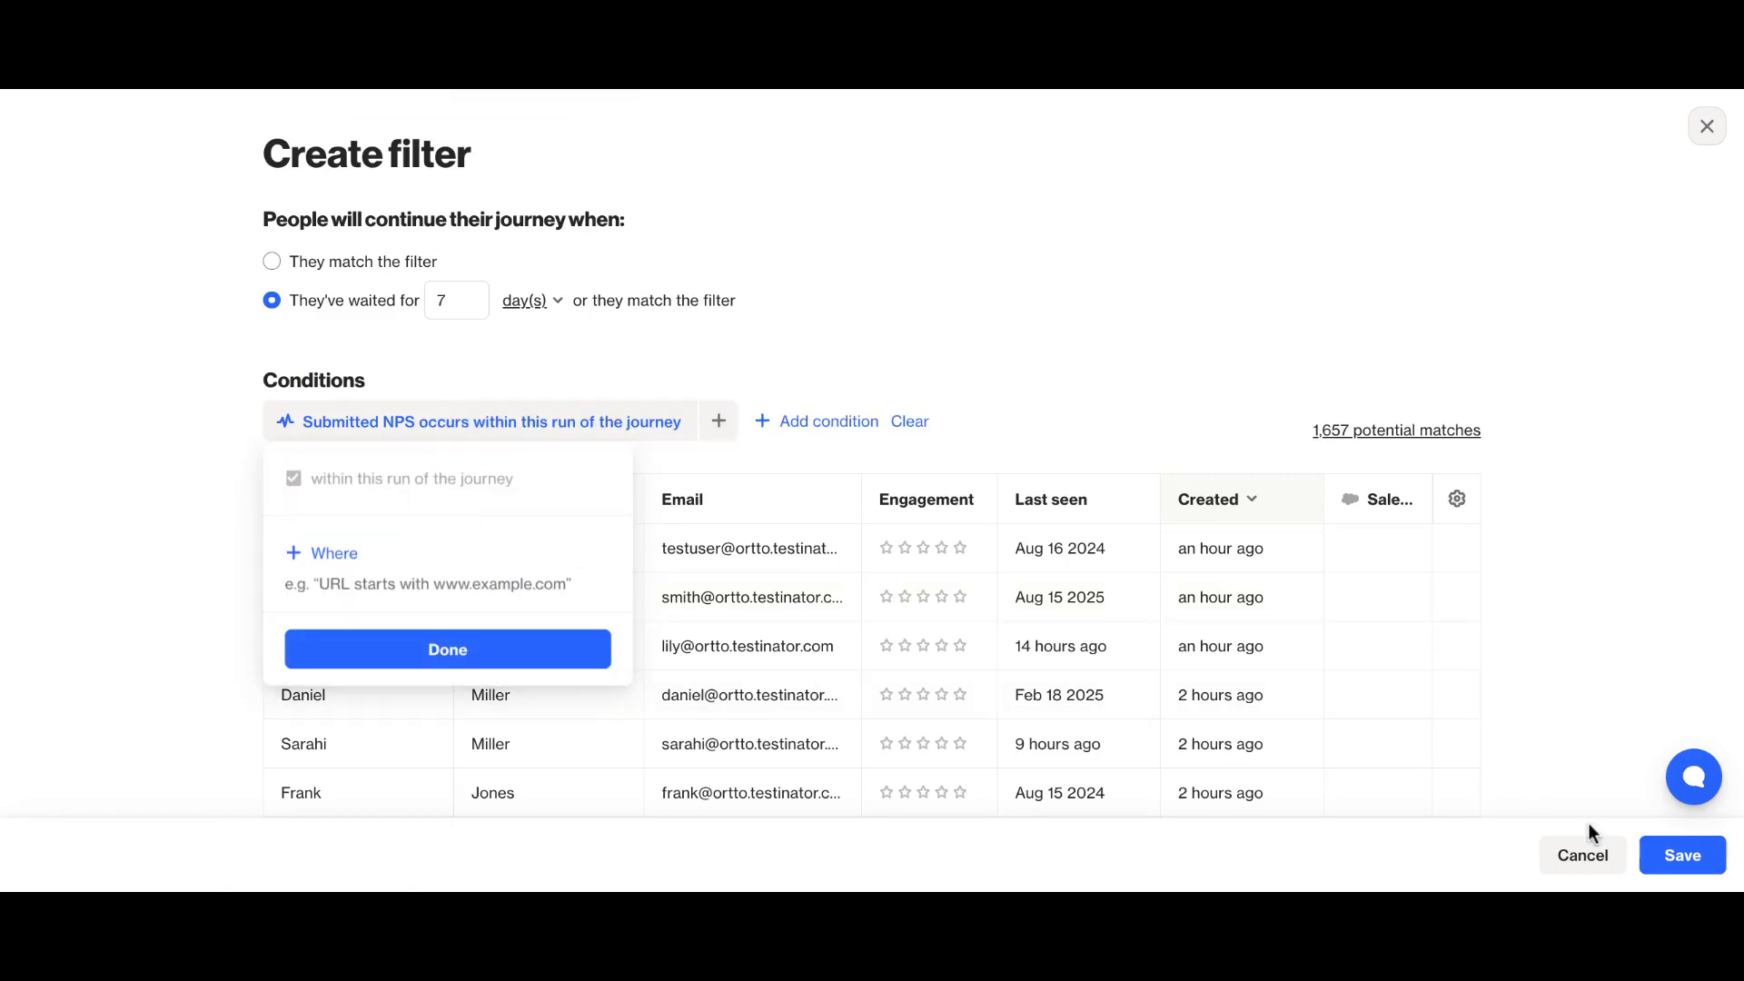
{"action": "left_click", "coordinate": [1660, 855]}
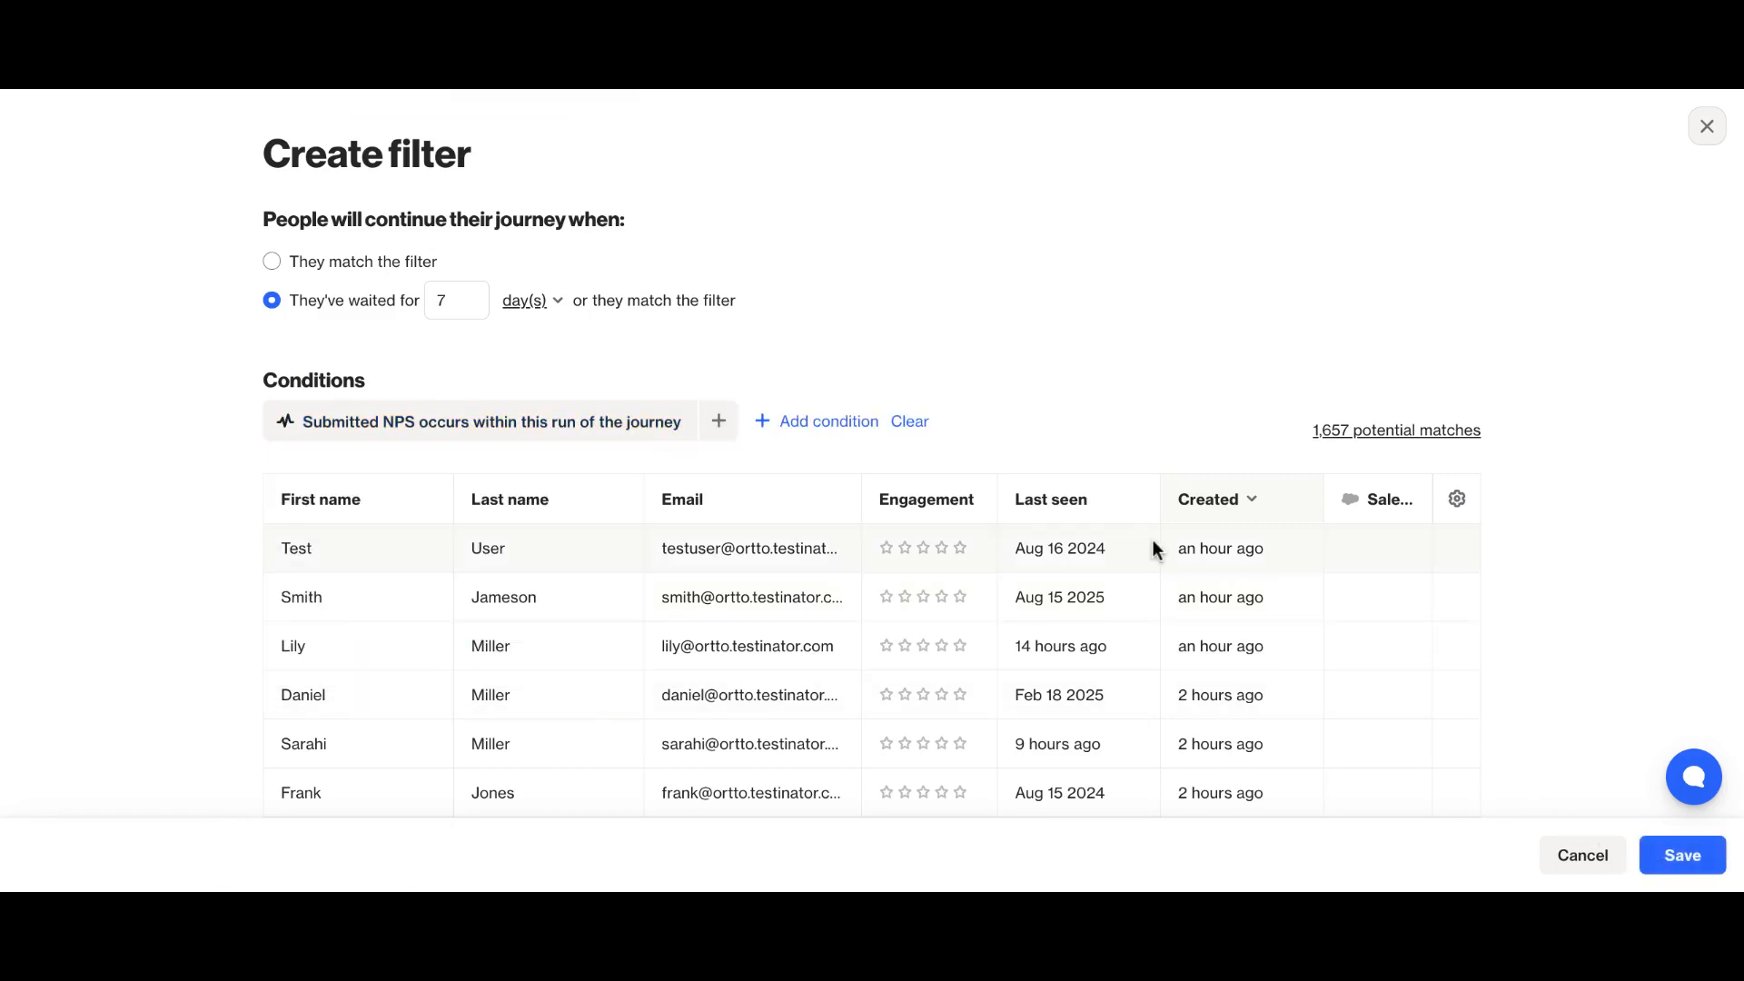
{"action": "left_click", "coordinate": [1701, 862]}
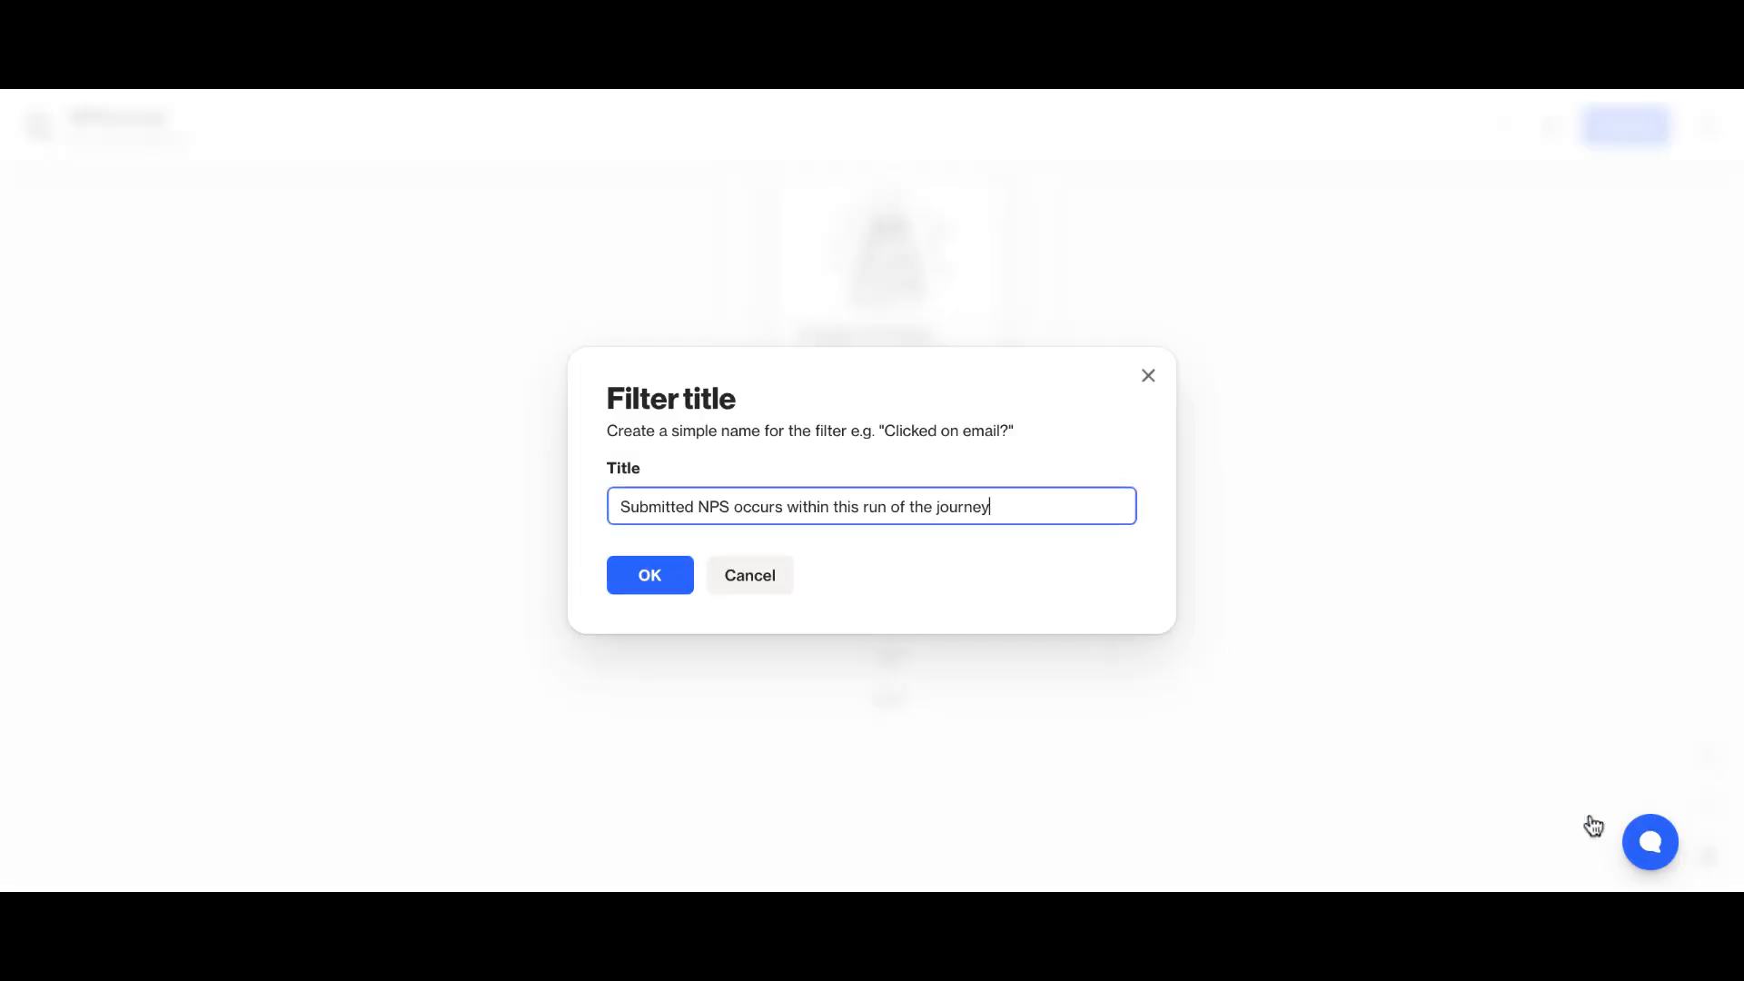
{"action": "left_click", "coordinate": [653, 572]}
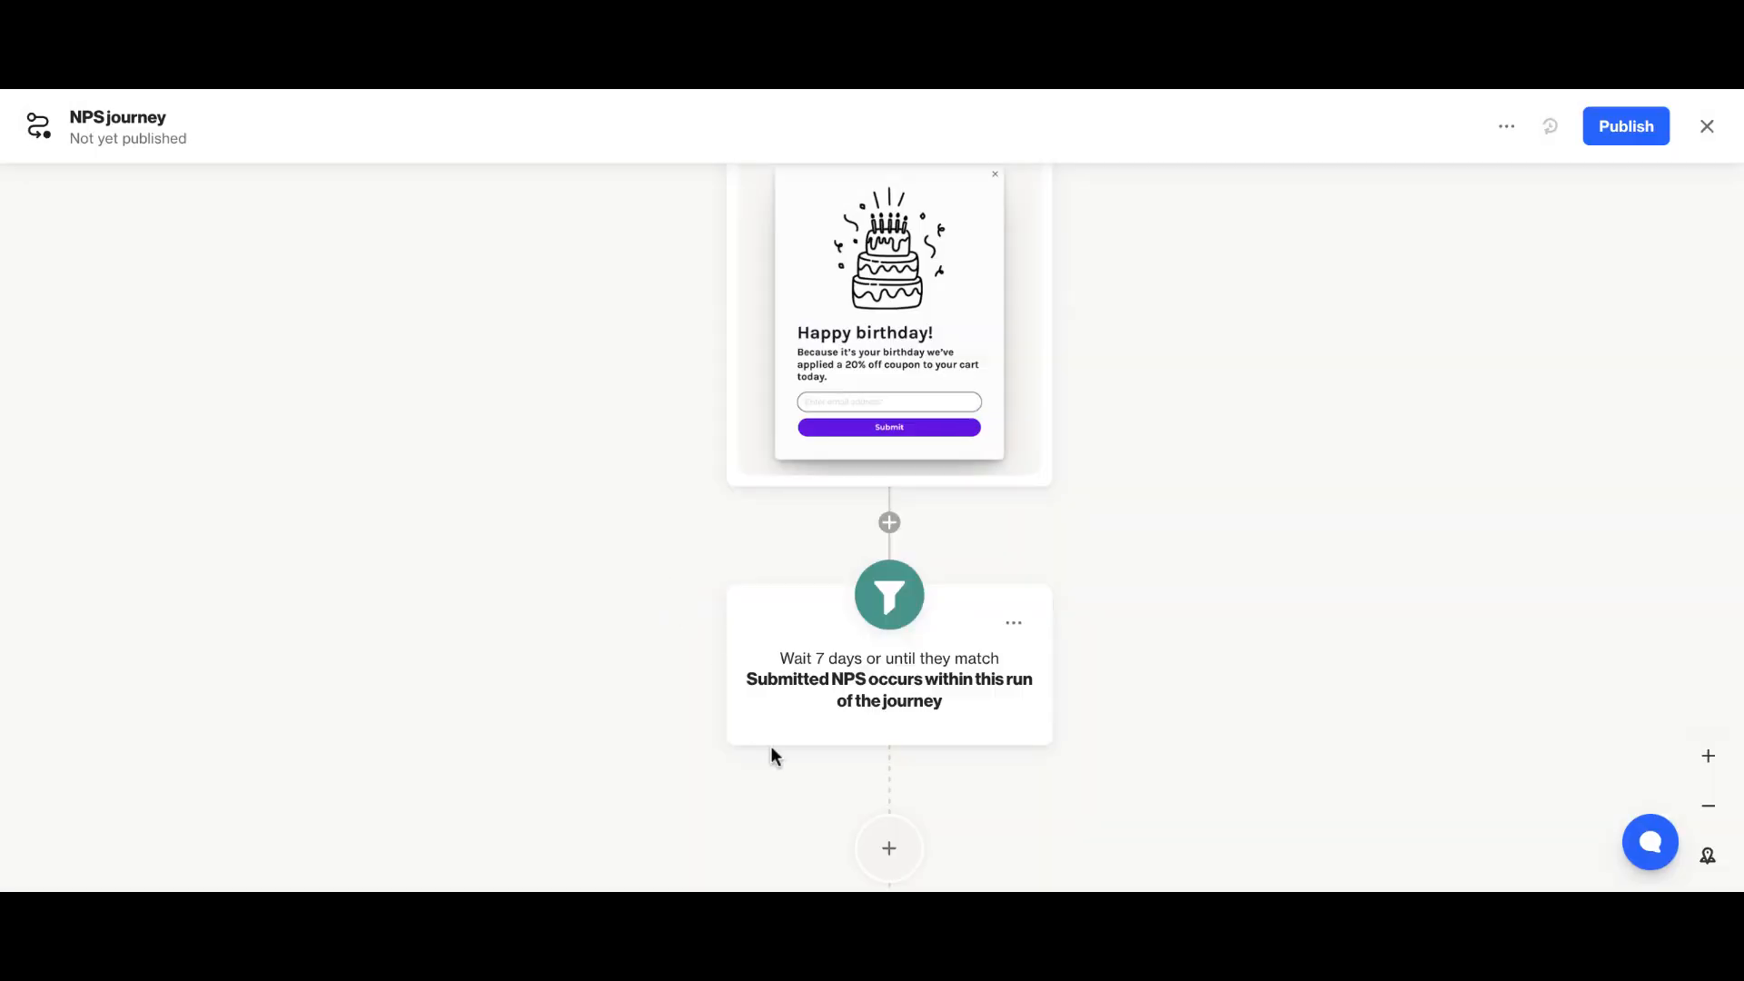
Add a multi-path condition below the 7-day filter in the journey.
{"action": "left_click_drag", "start_coordinate": [1146, 761], "coordinate": [1142, 495]}
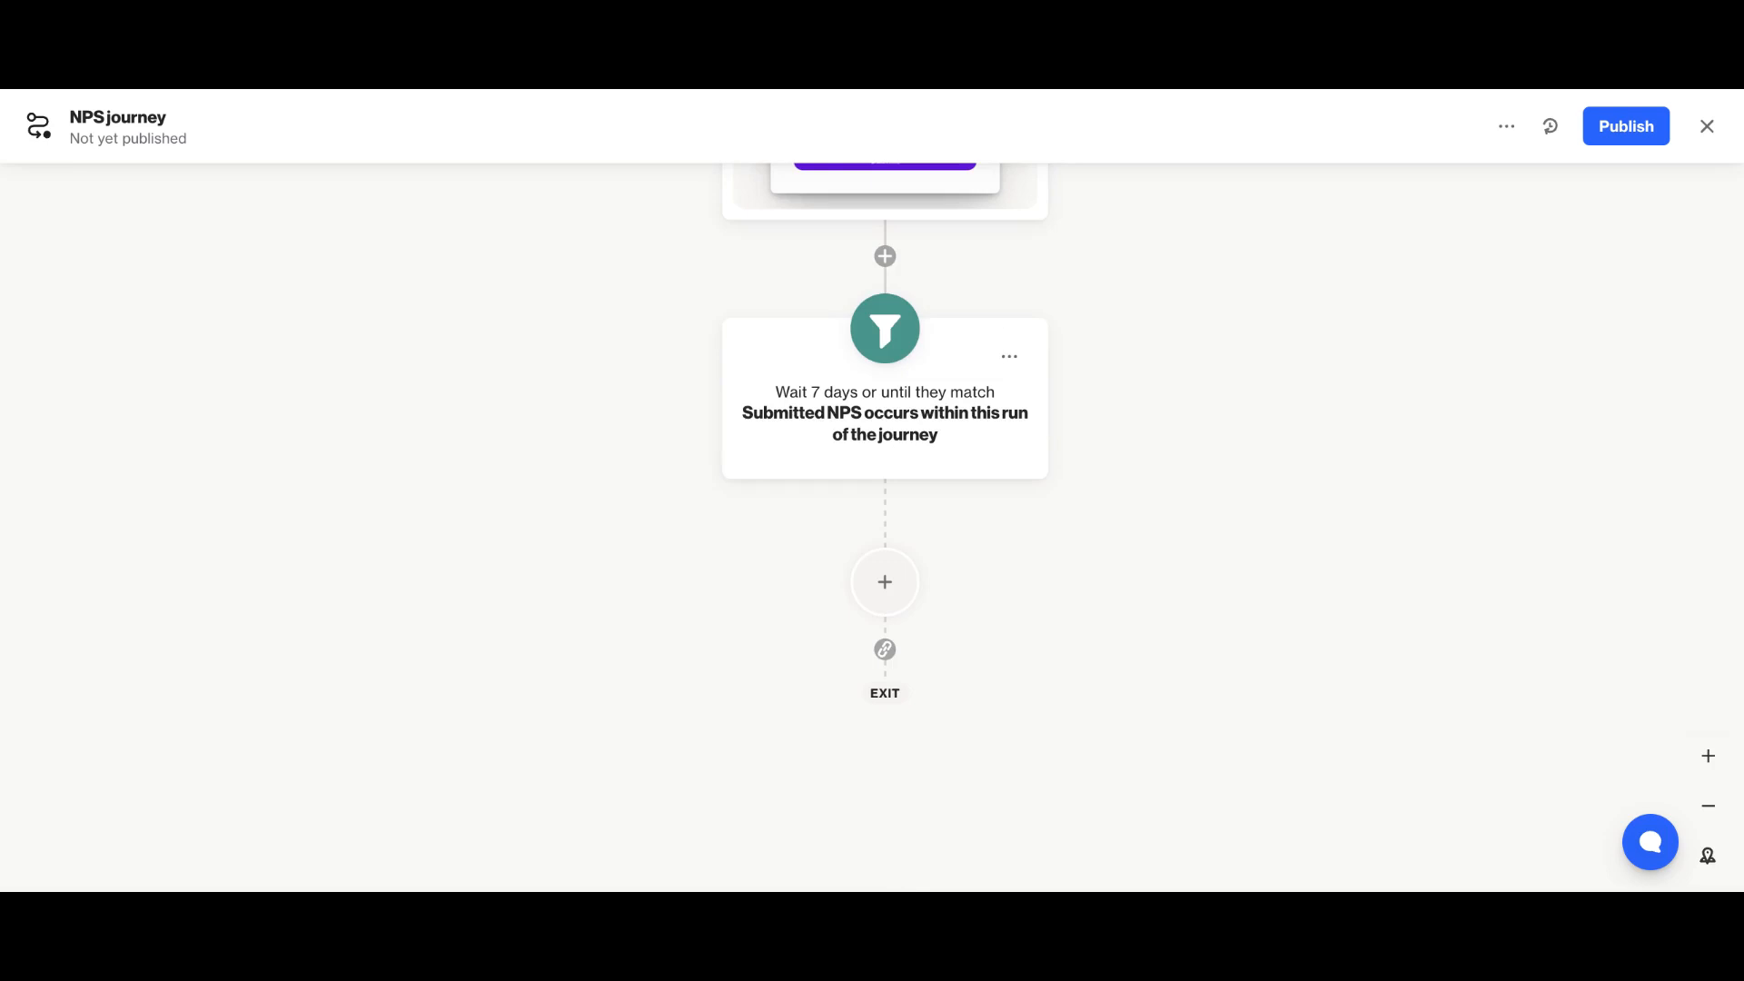
{"action": "left_click", "coordinate": [889, 598]}
{"action": "left_click", "coordinate": [242, 848]}
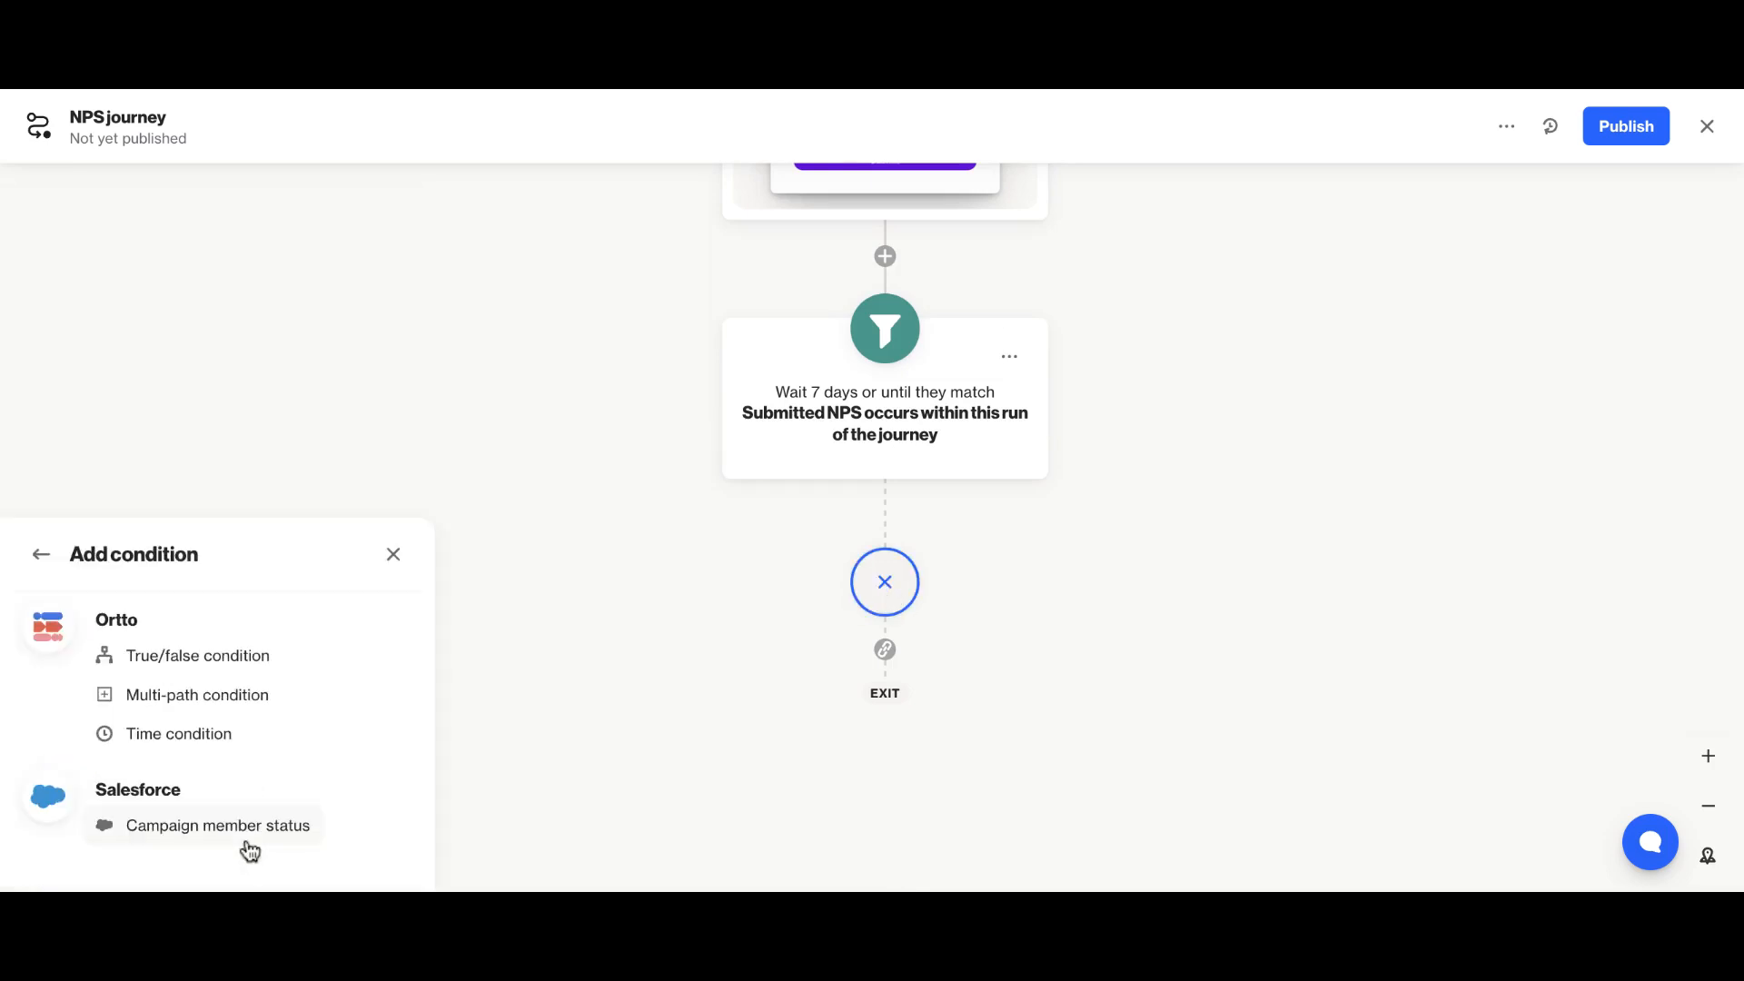
{"action": "left_click", "coordinate": [238, 695]}
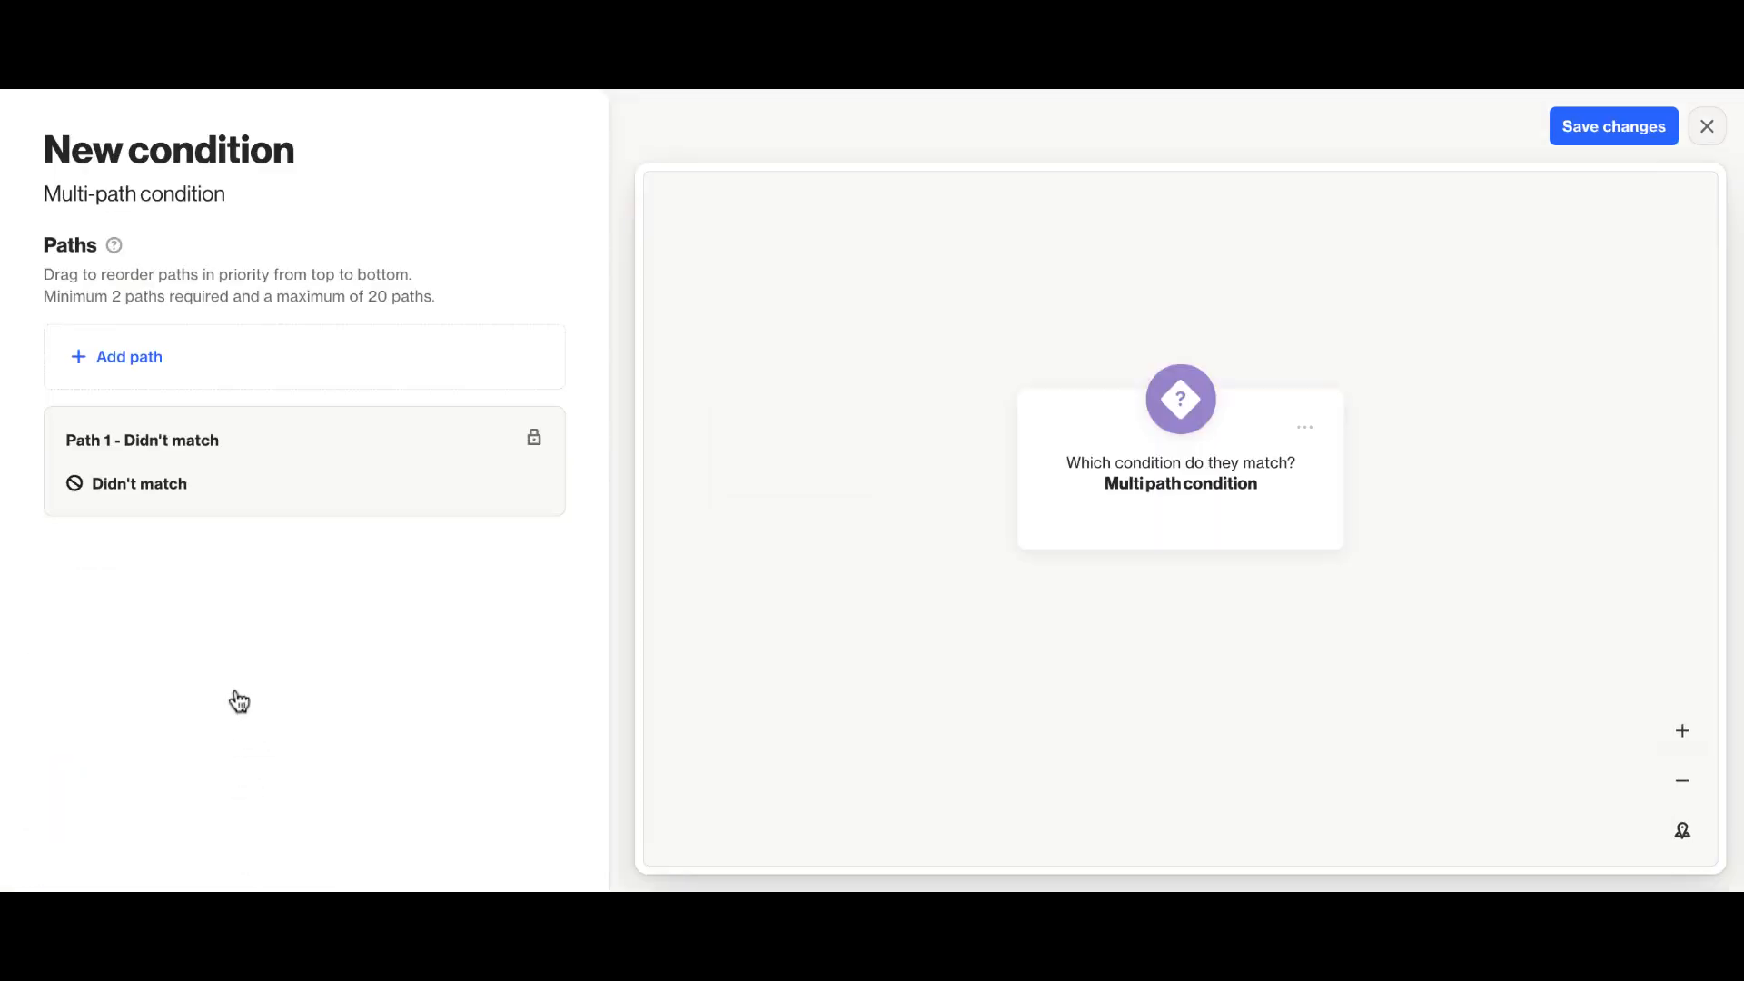
Add a first path to the condition for people whose Submitted NPS activity has occurred.
{"action": "left_click", "coordinate": [304, 374]}
{"action": "type", "text": "nps"}
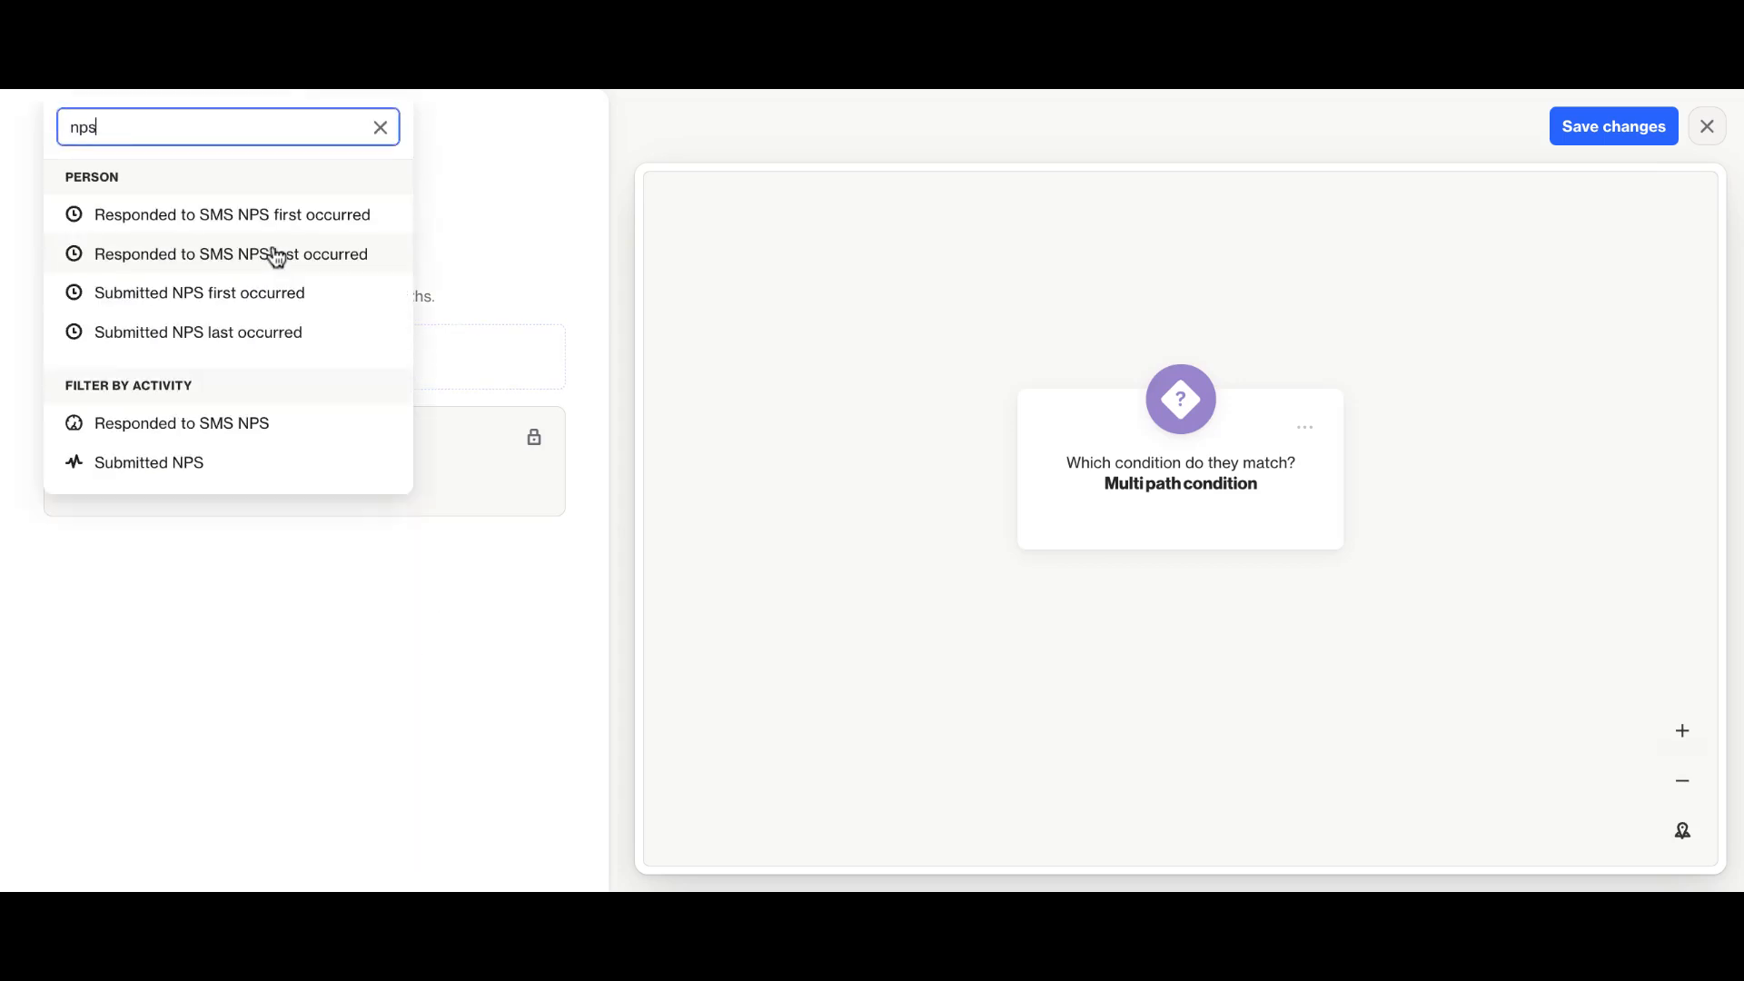
{"action": "left_click", "coordinate": [298, 465]}
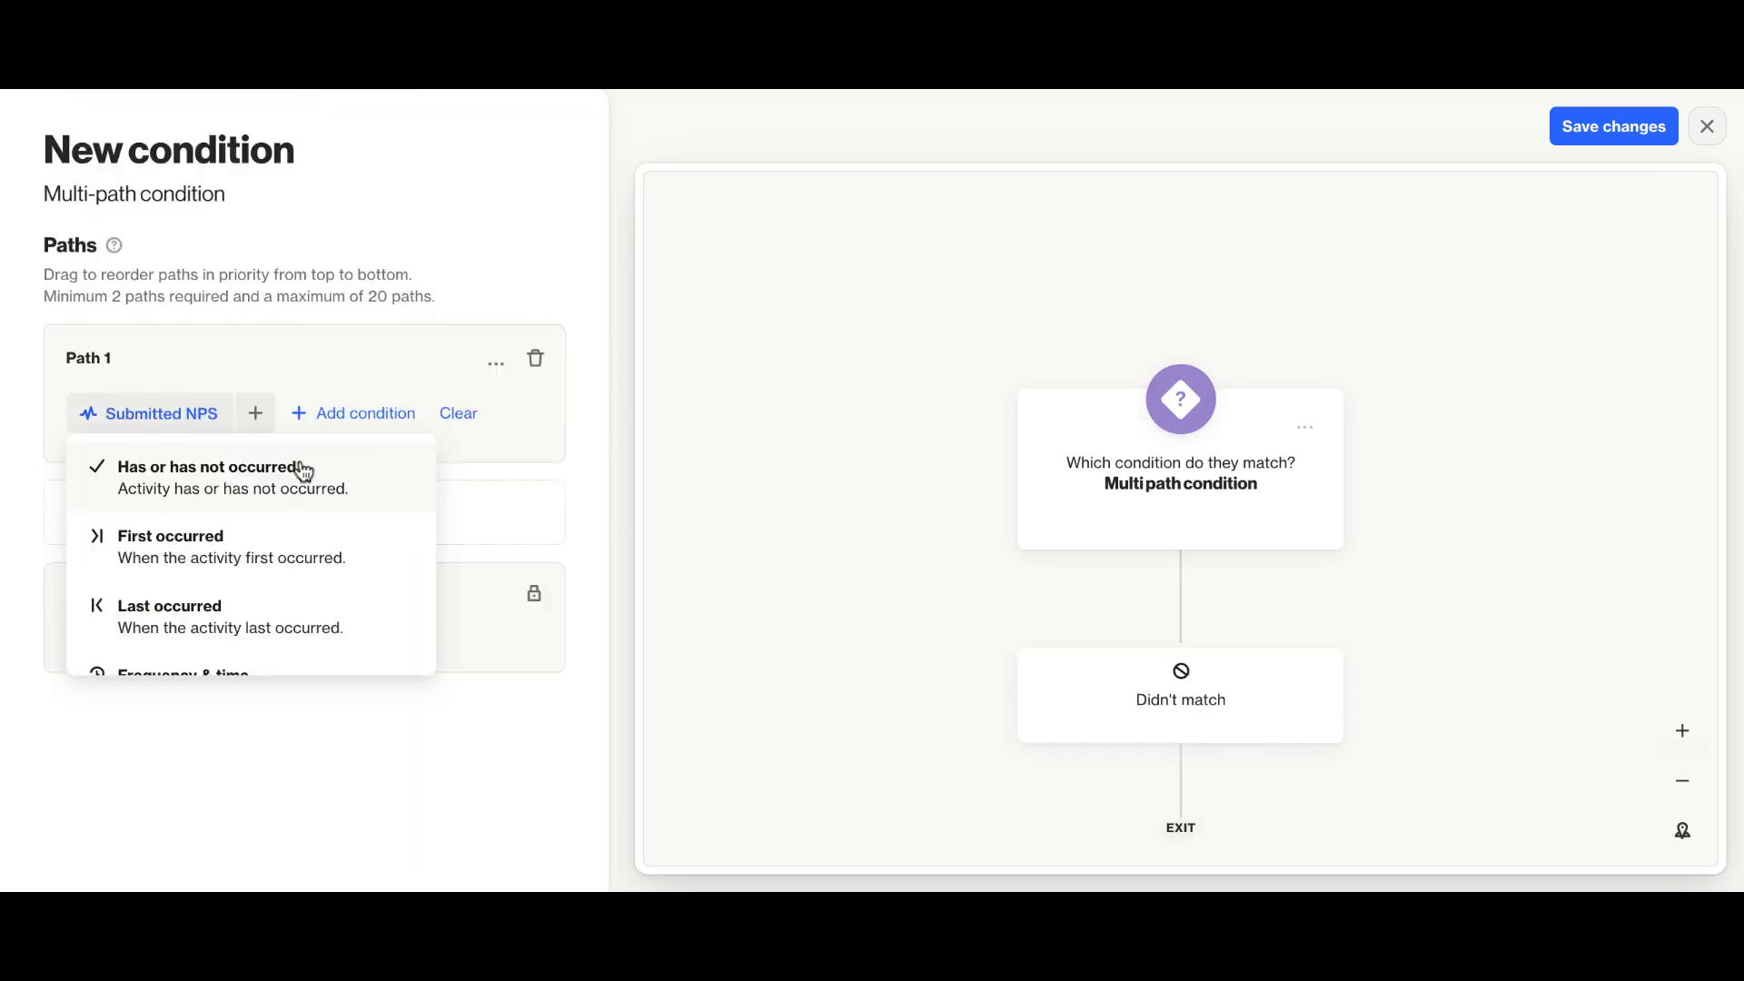
{"action": "left_click", "coordinate": [294, 491]}
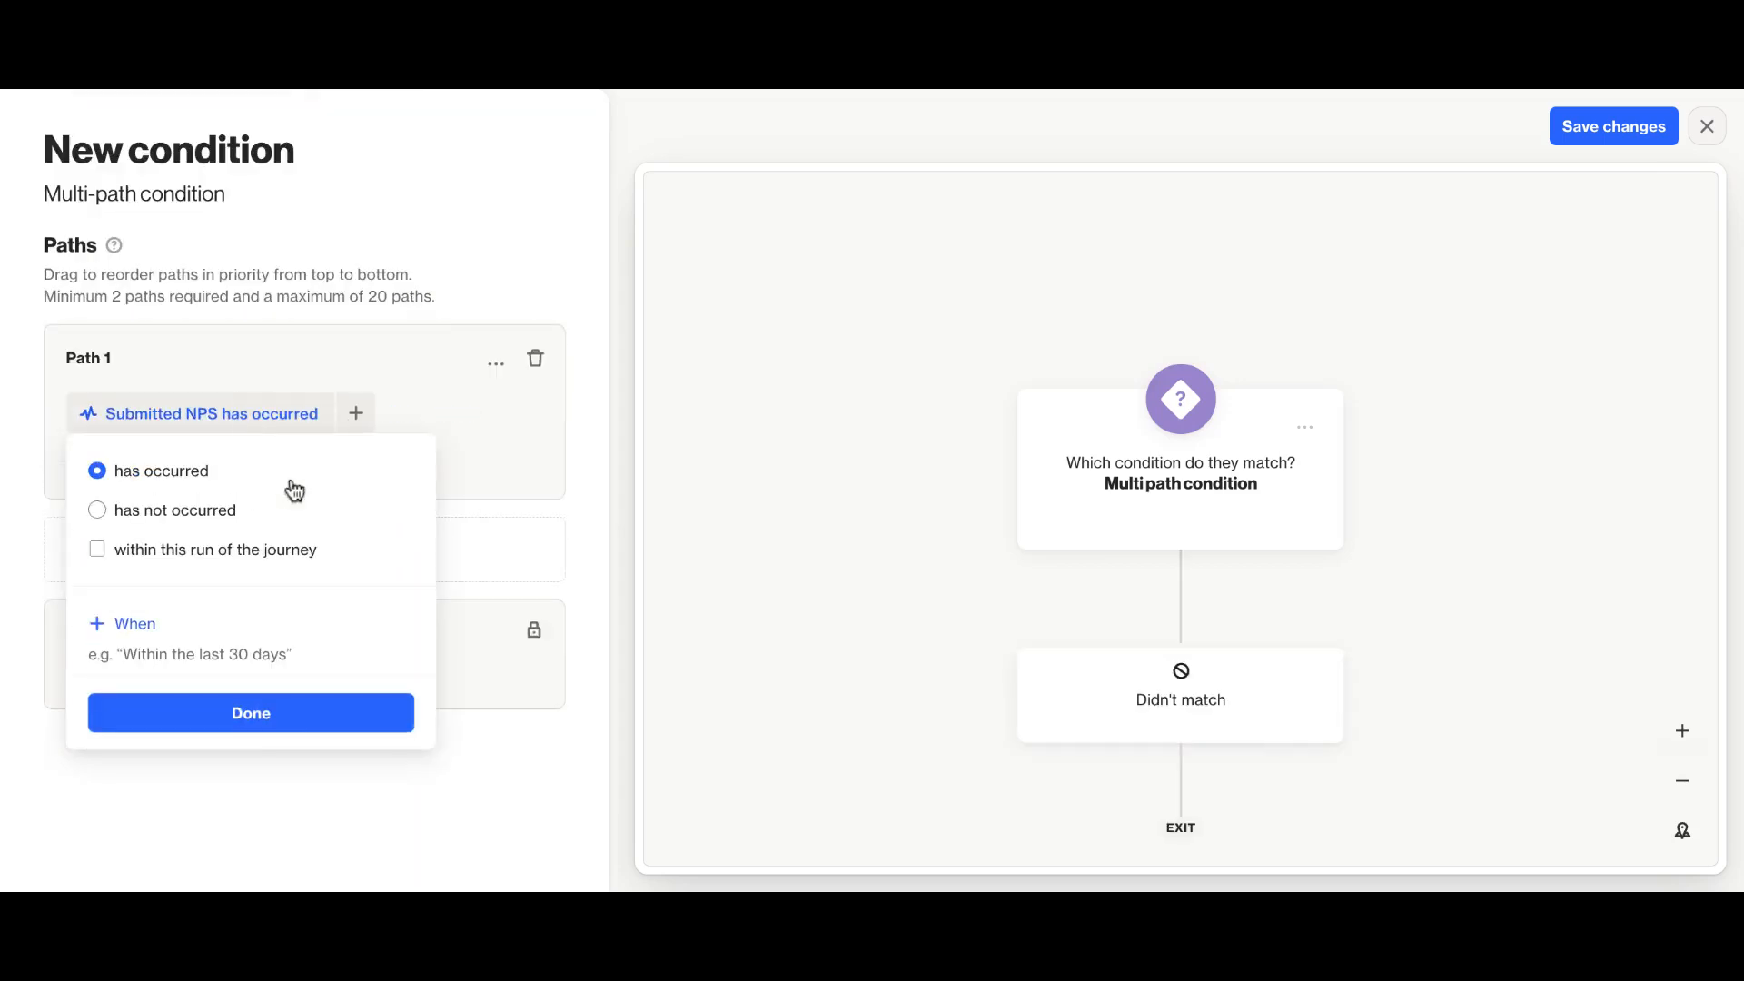
Restrict the first path's Submitted NPS condition to activities where Result is Promoter.
{"action": "scroll", "coordinate": [143, 636], "scroll_direction": "down", "scroll_amount": 1}
{"action": "left_click", "coordinate": [143, 636]}
{"action": "scroll", "coordinate": [159, 591], "scroll_direction": "down", "scroll_amount": 2}
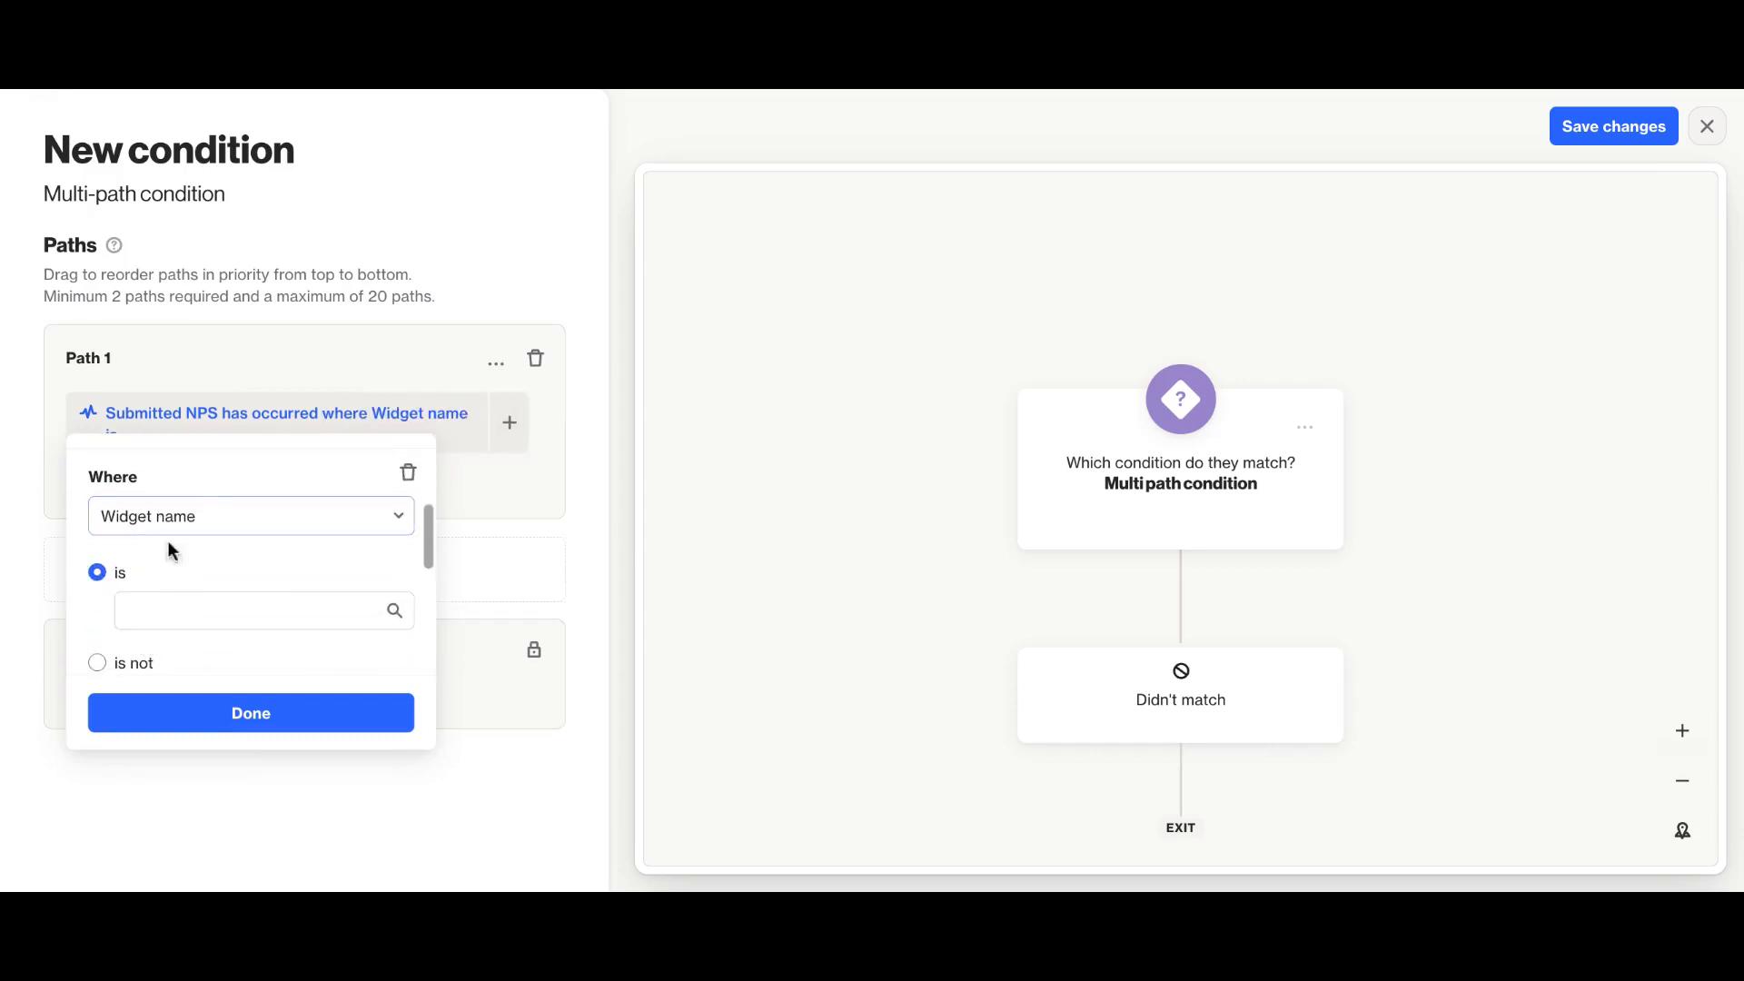
{"action": "left_click", "coordinate": [188, 527]}
{"action": "scroll", "coordinate": [194, 386], "scroll_direction": "down", "scroll_amount": 2}
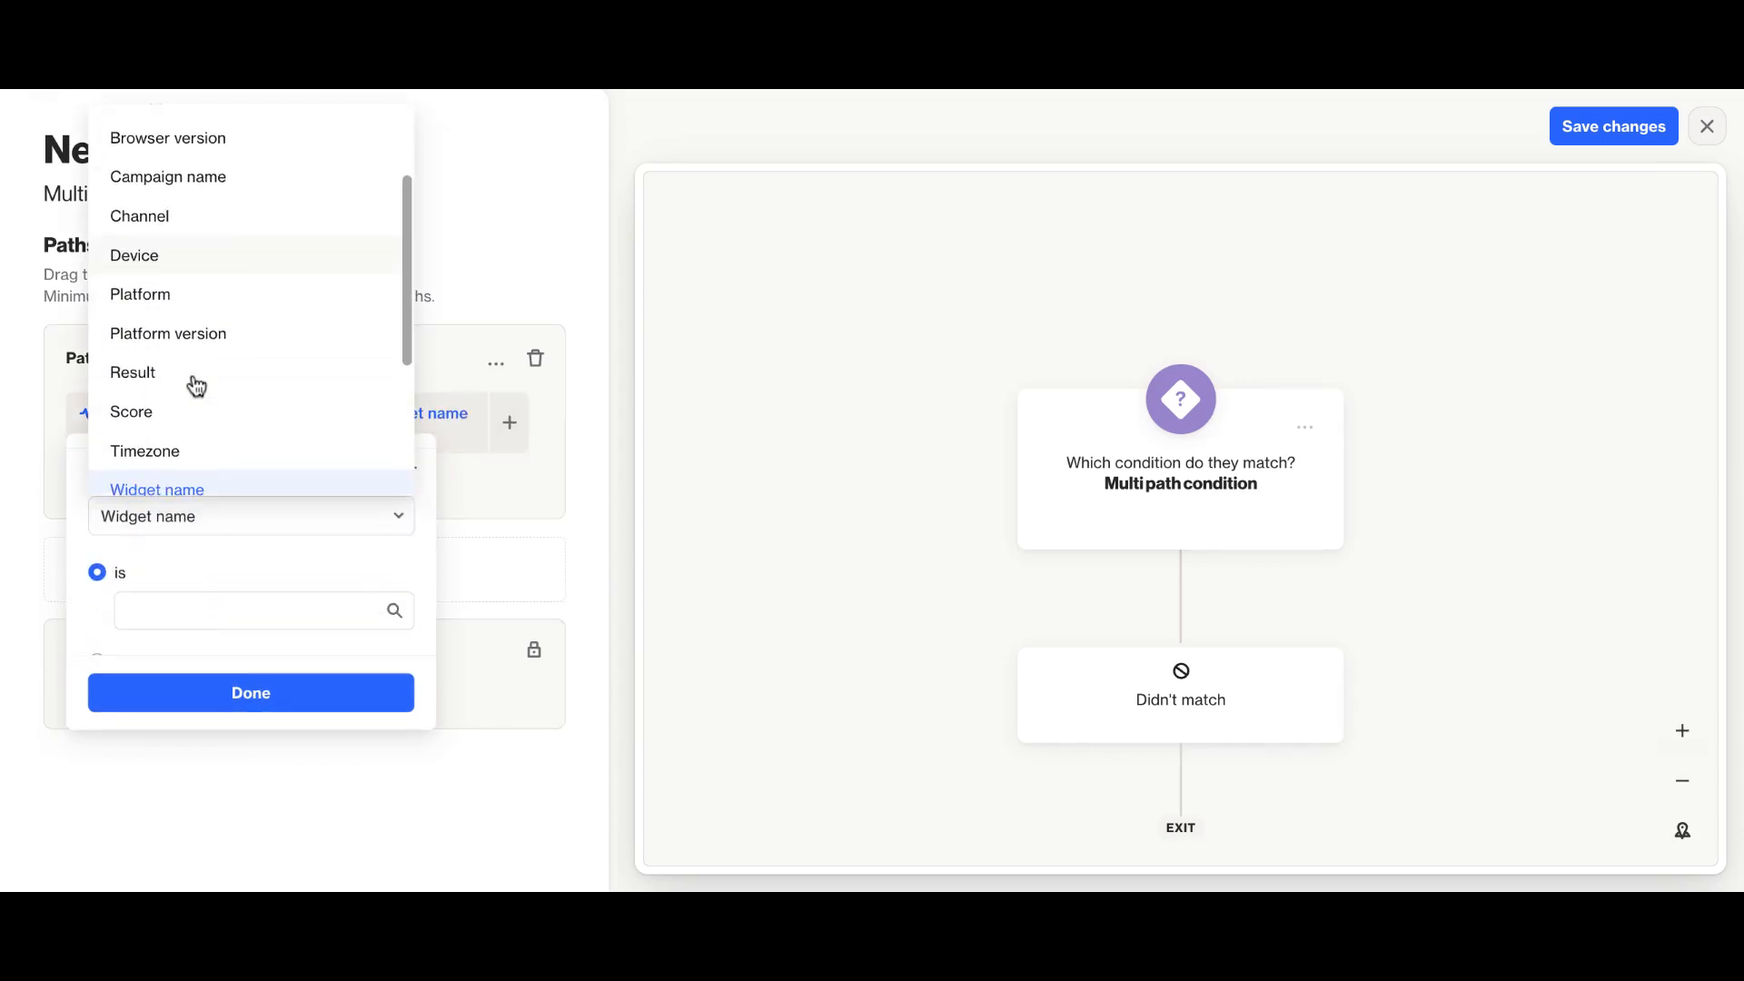
{"action": "left_click", "coordinate": [196, 386]}
{"action": "left_click", "coordinate": [150, 608]}
{"action": "type", "text": "P"}
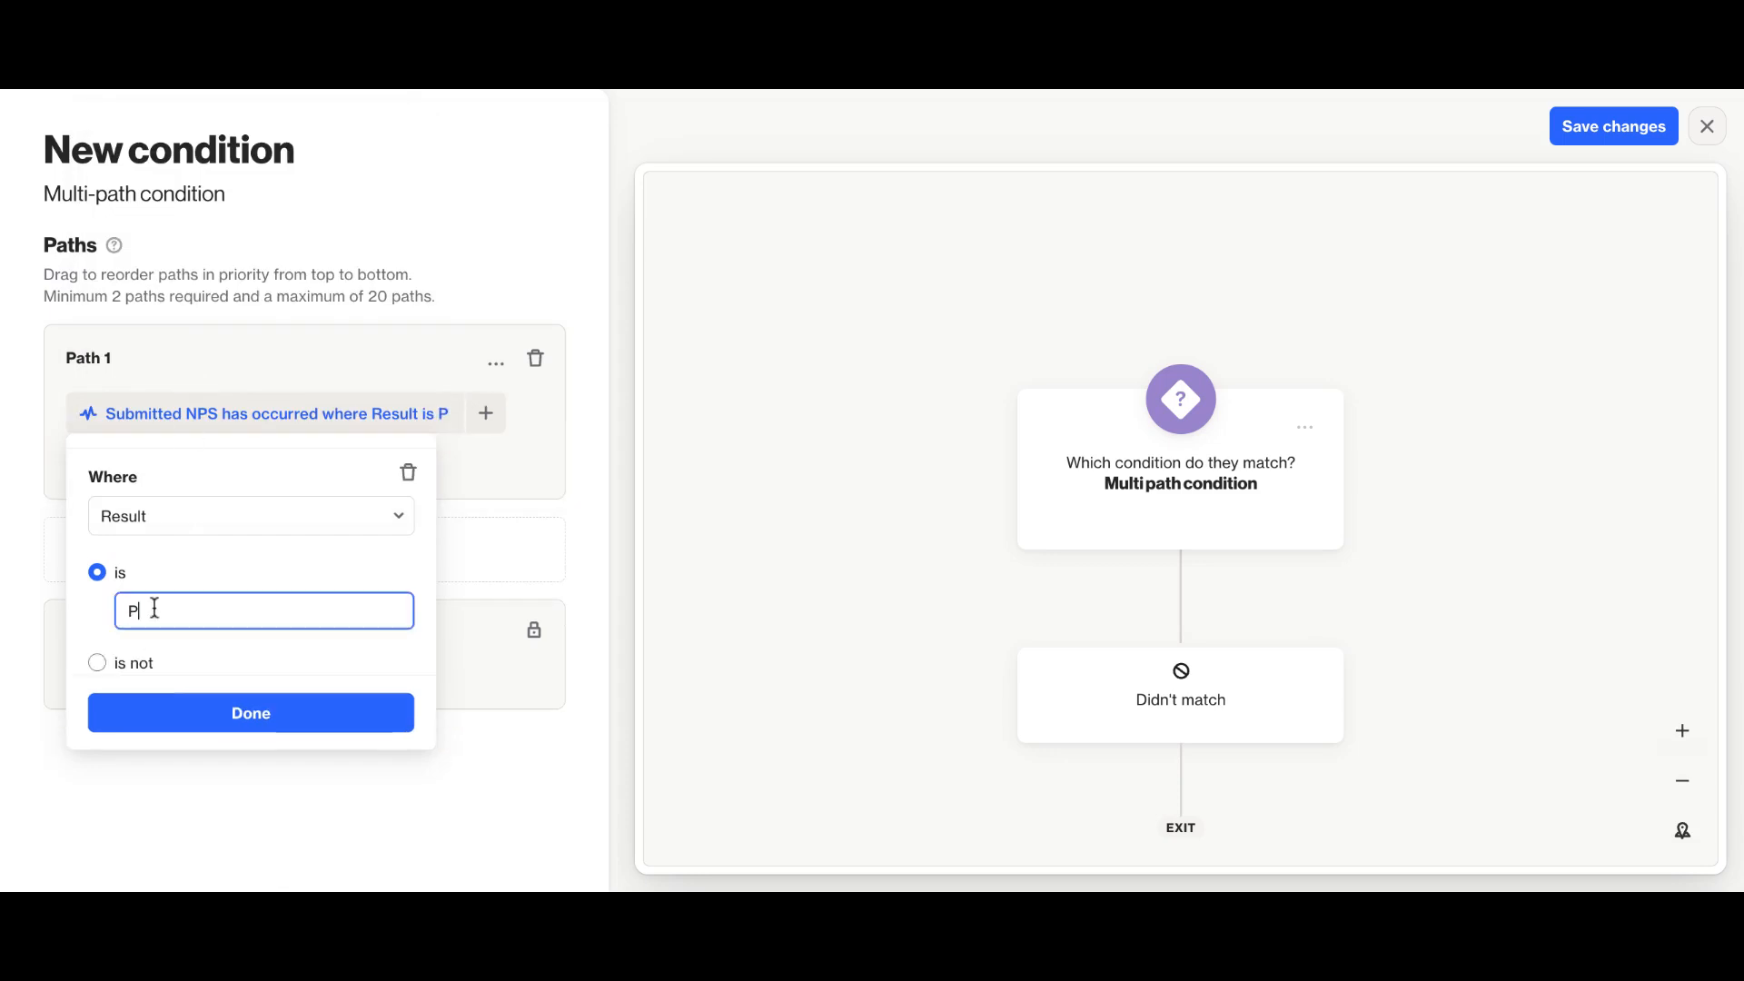
{"action": "type", "text": "romoter"}
{"action": "left_click", "coordinate": [189, 717]}
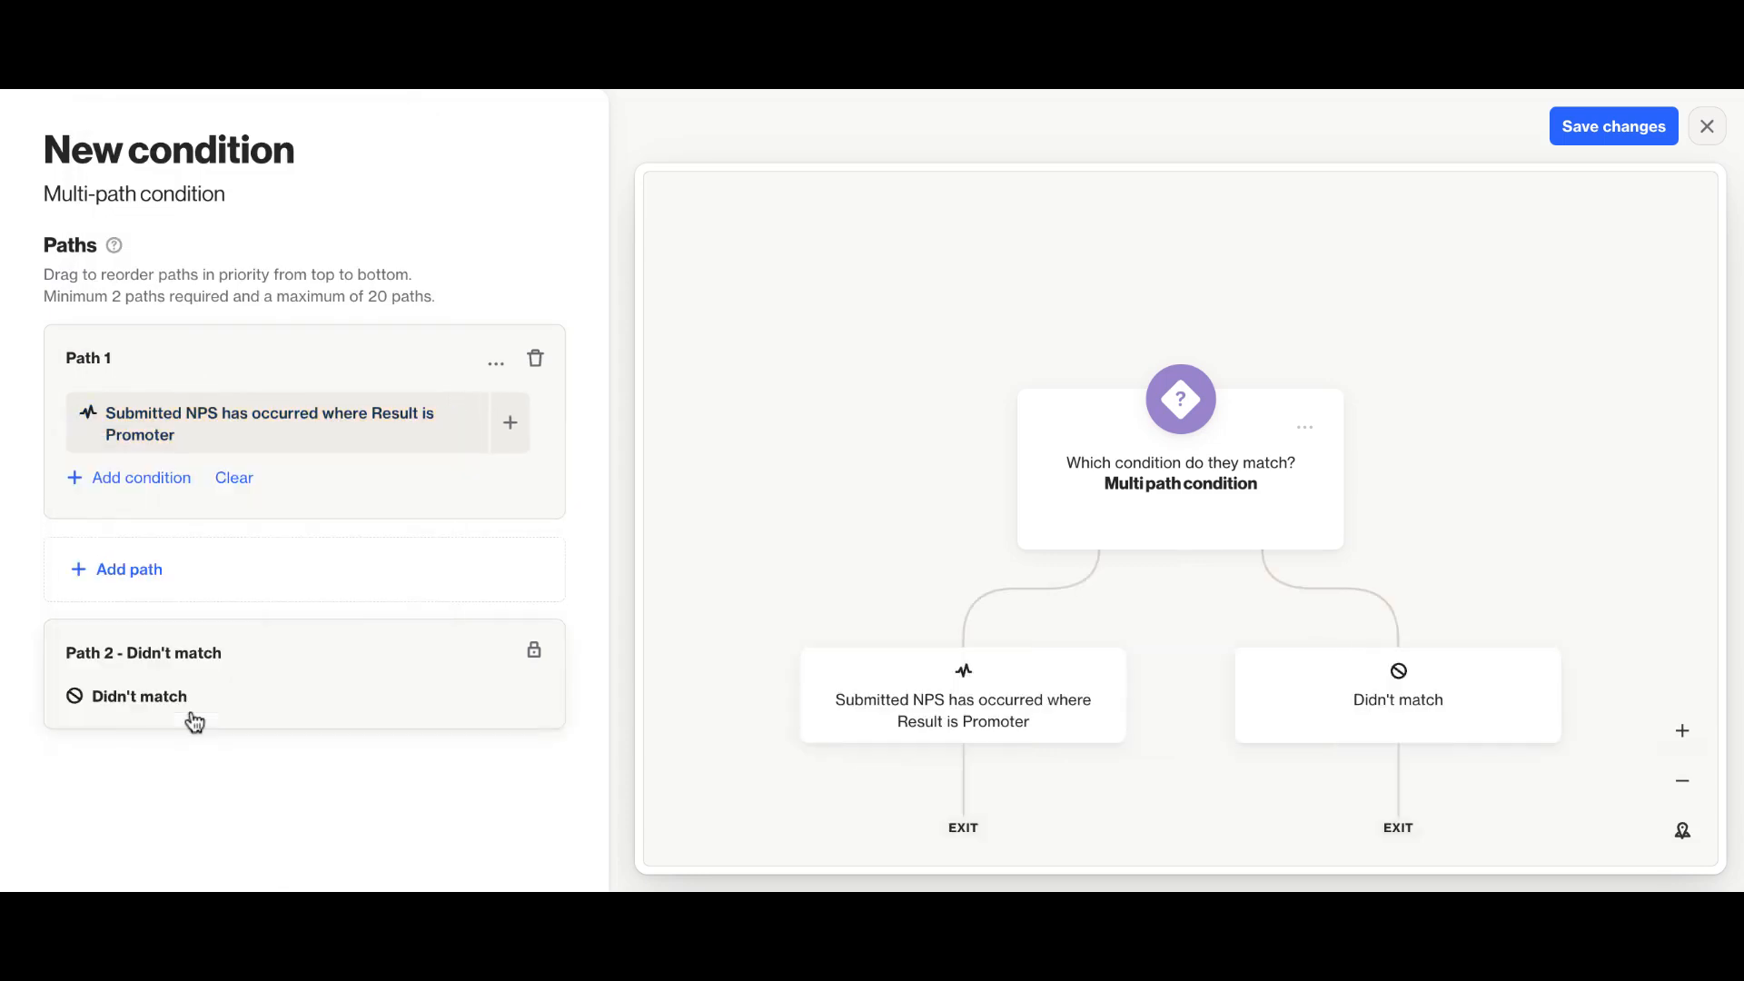
Add a second path for people whose Submitted NPS has occurred where Result is Passive.
{"action": "left_click", "coordinate": [201, 569]}
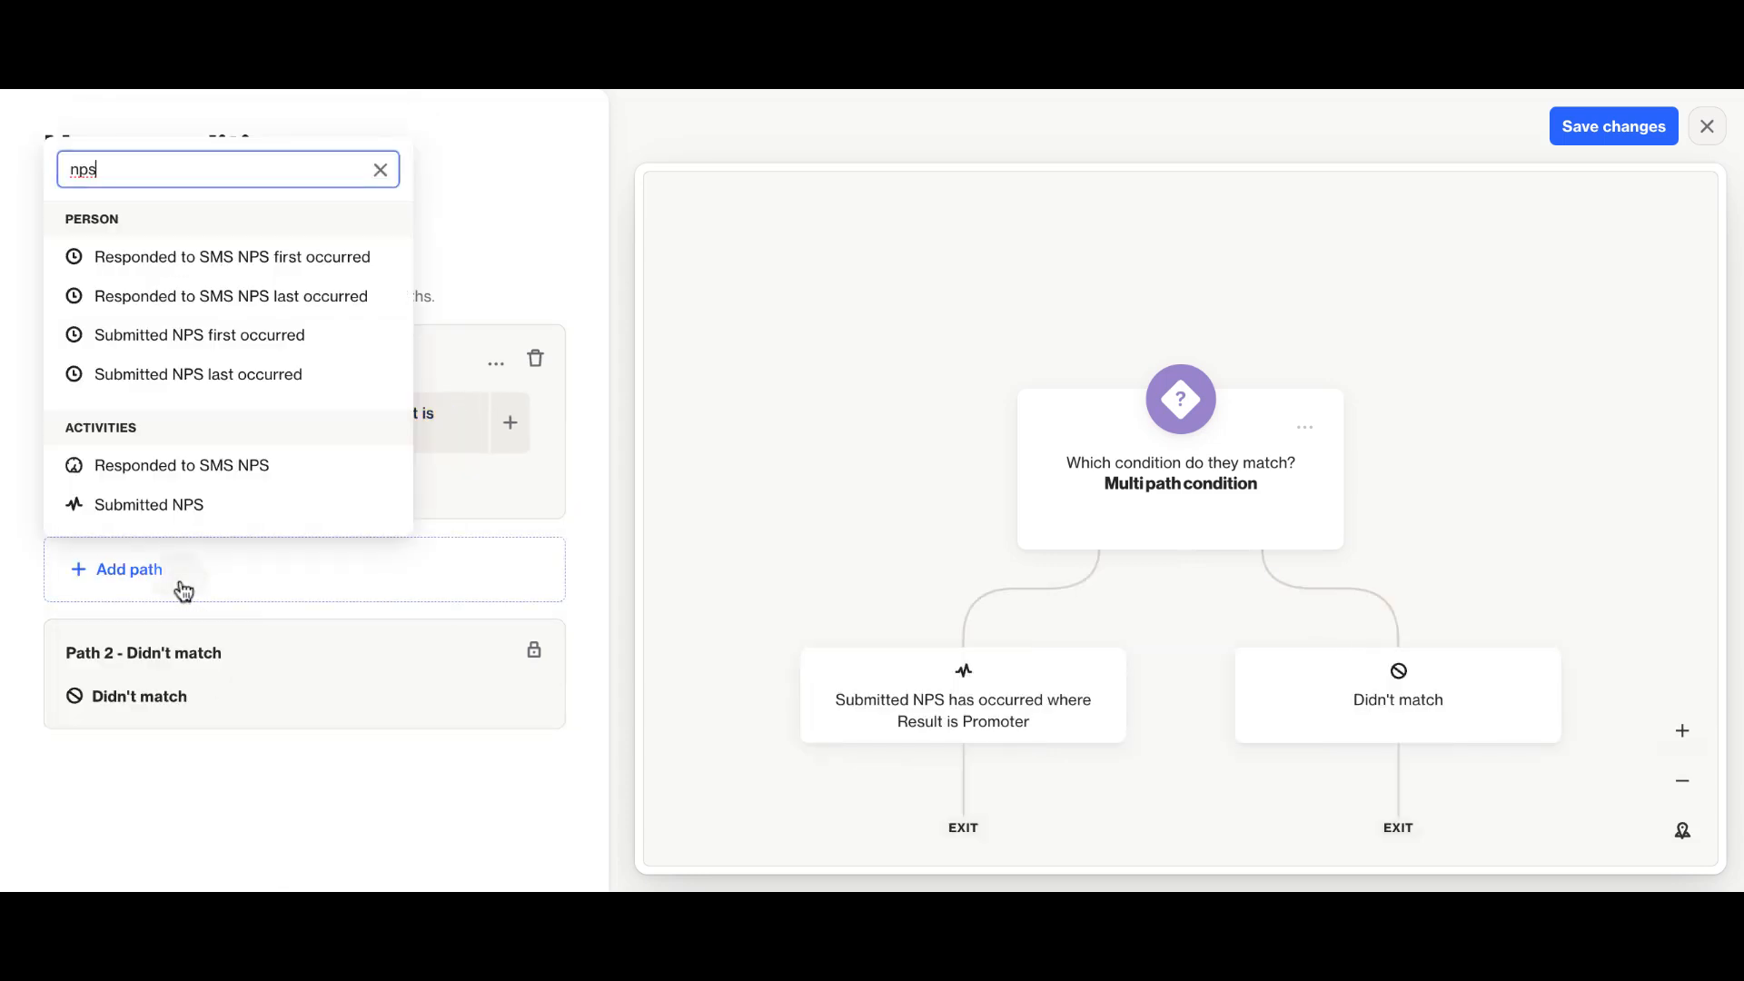
{"action": "left_click", "coordinate": [188, 505]}
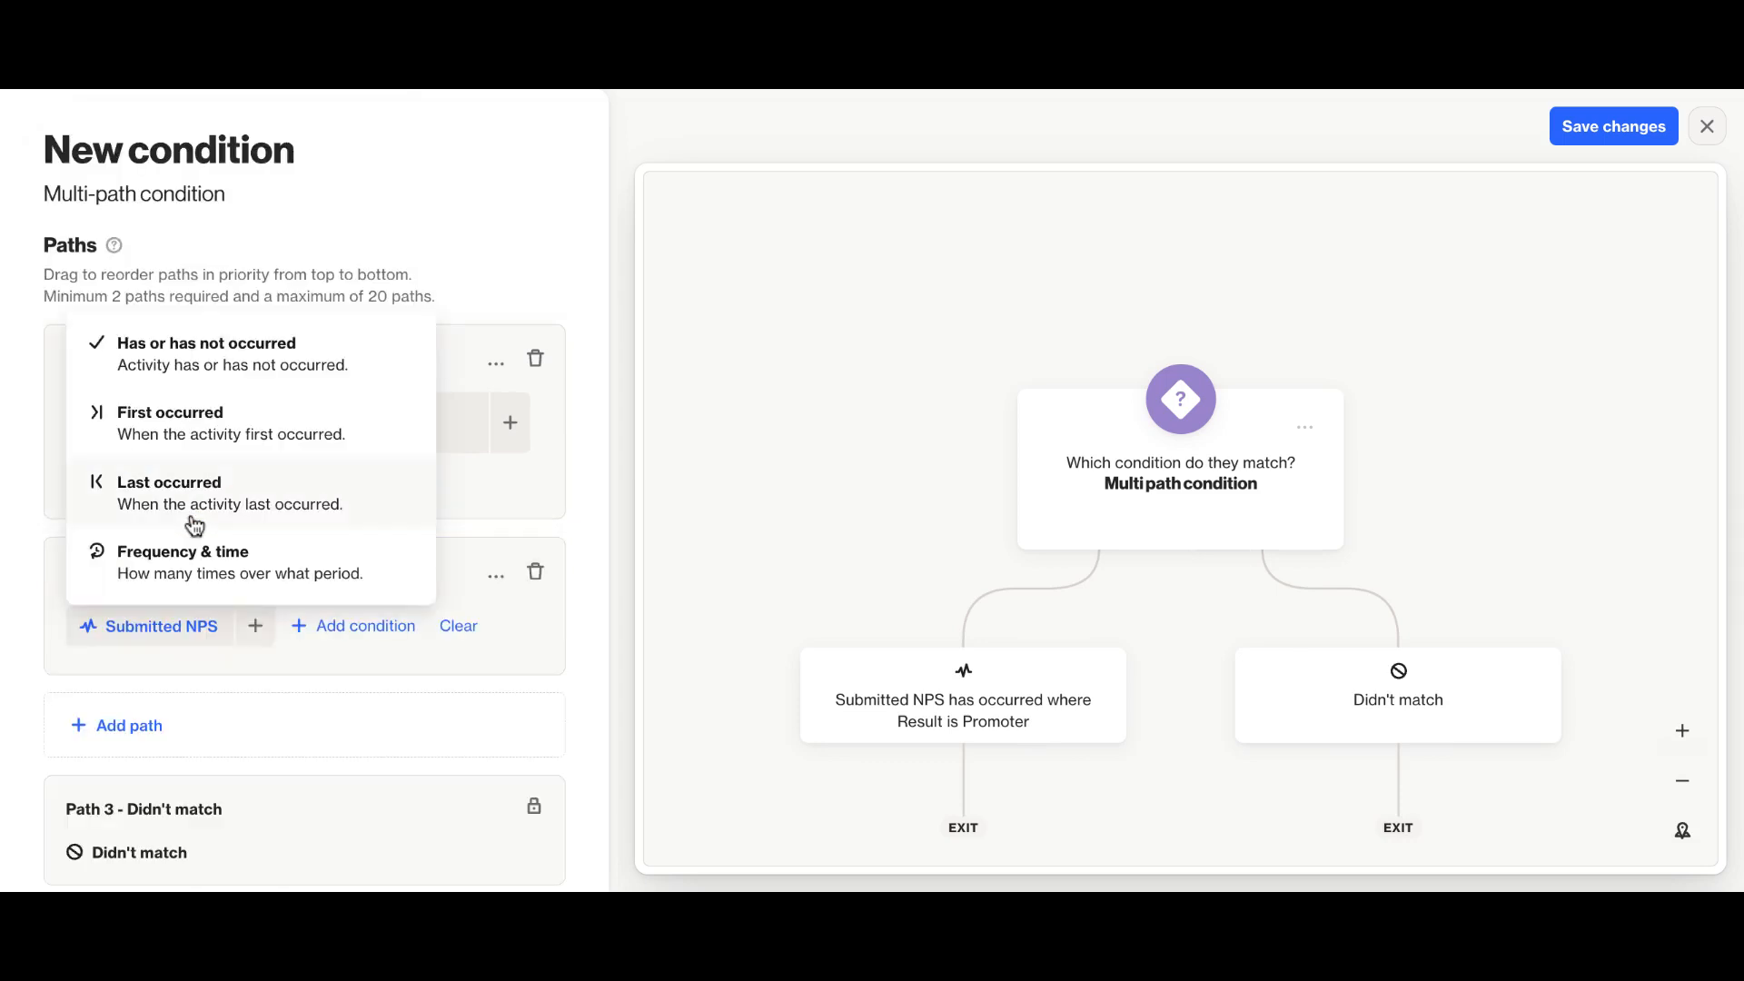
{"action": "left_click", "coordinate": [221, 368]}
{"action": "left_click", "coordinate": [145, 594]}
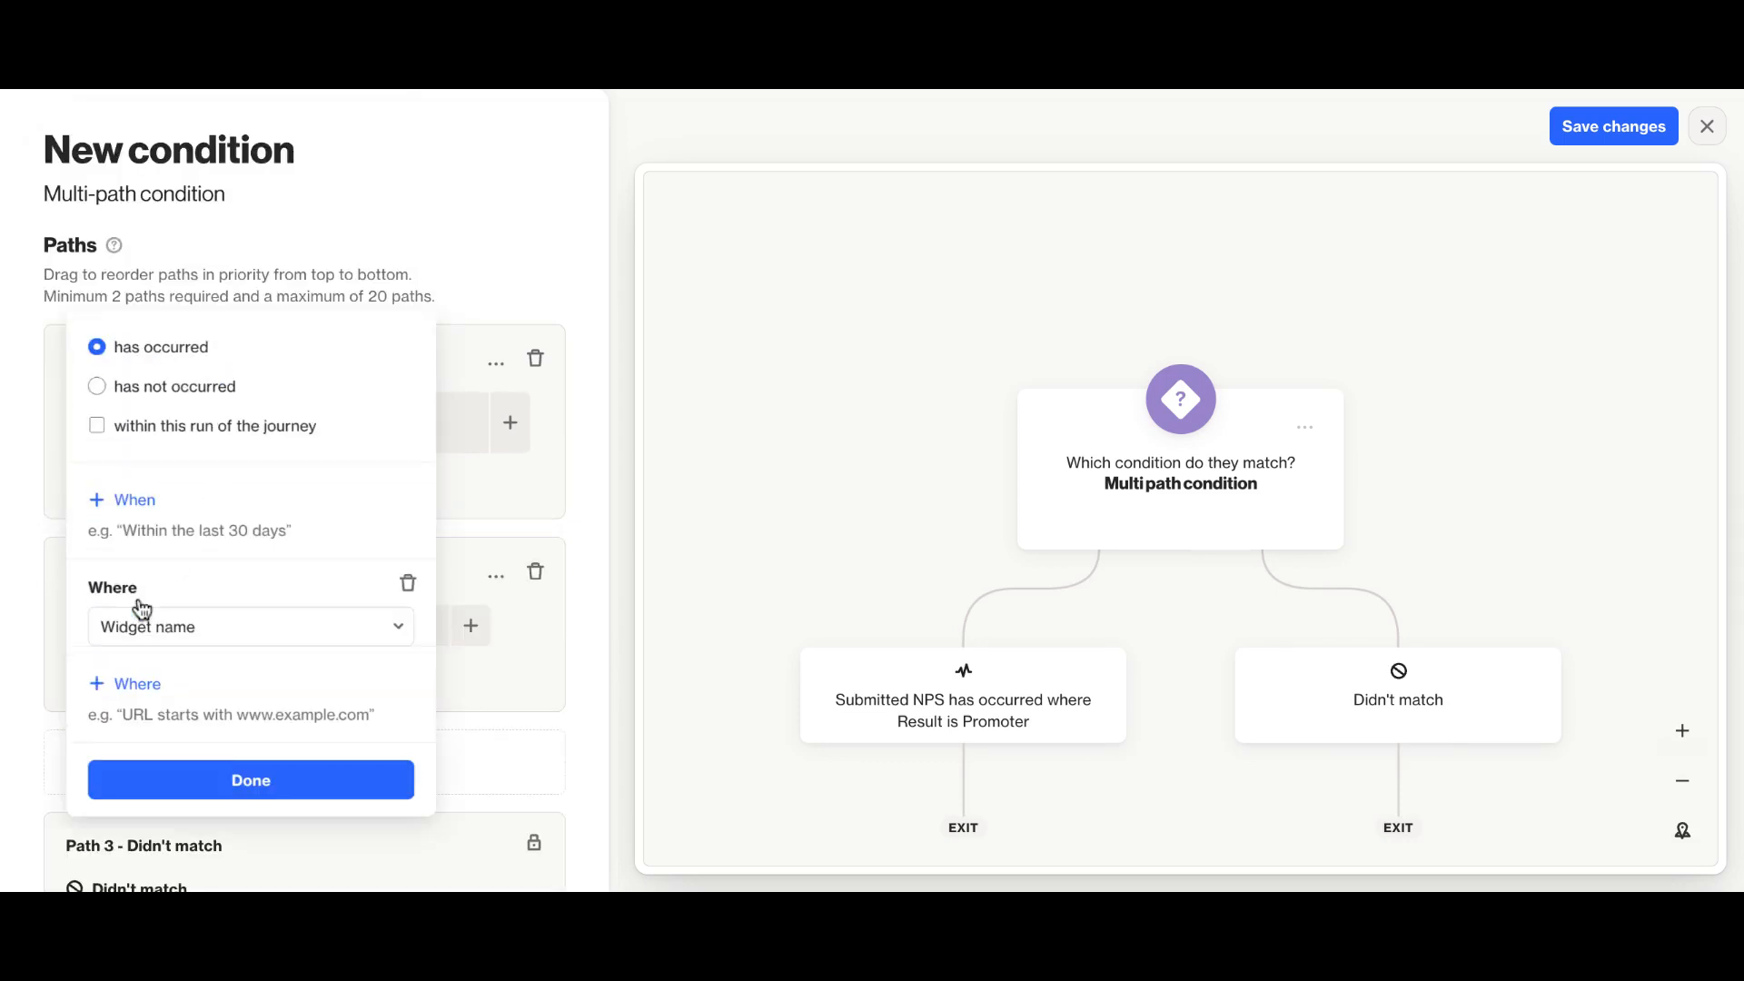
{"action": "left_click", "coordinate": [145, 631]}
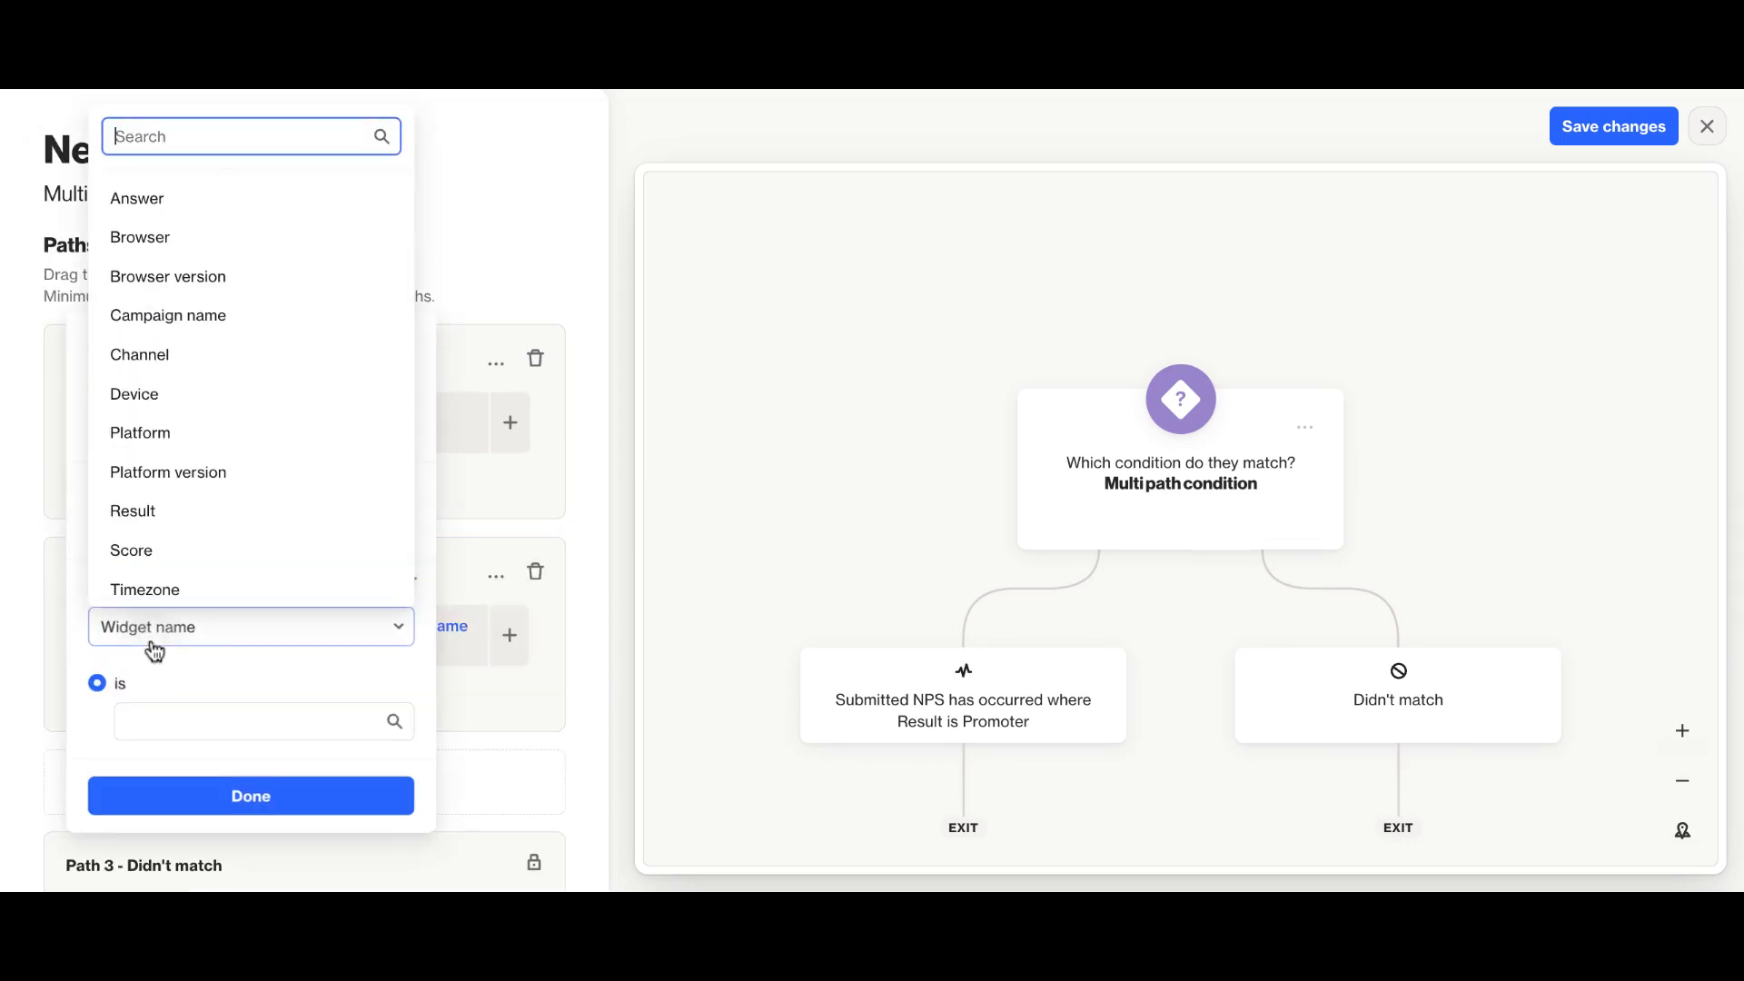
{"action": "left_click", "coordinate": [163, 512]}
{"action": "left_click", "coordinate": [160, 725]}
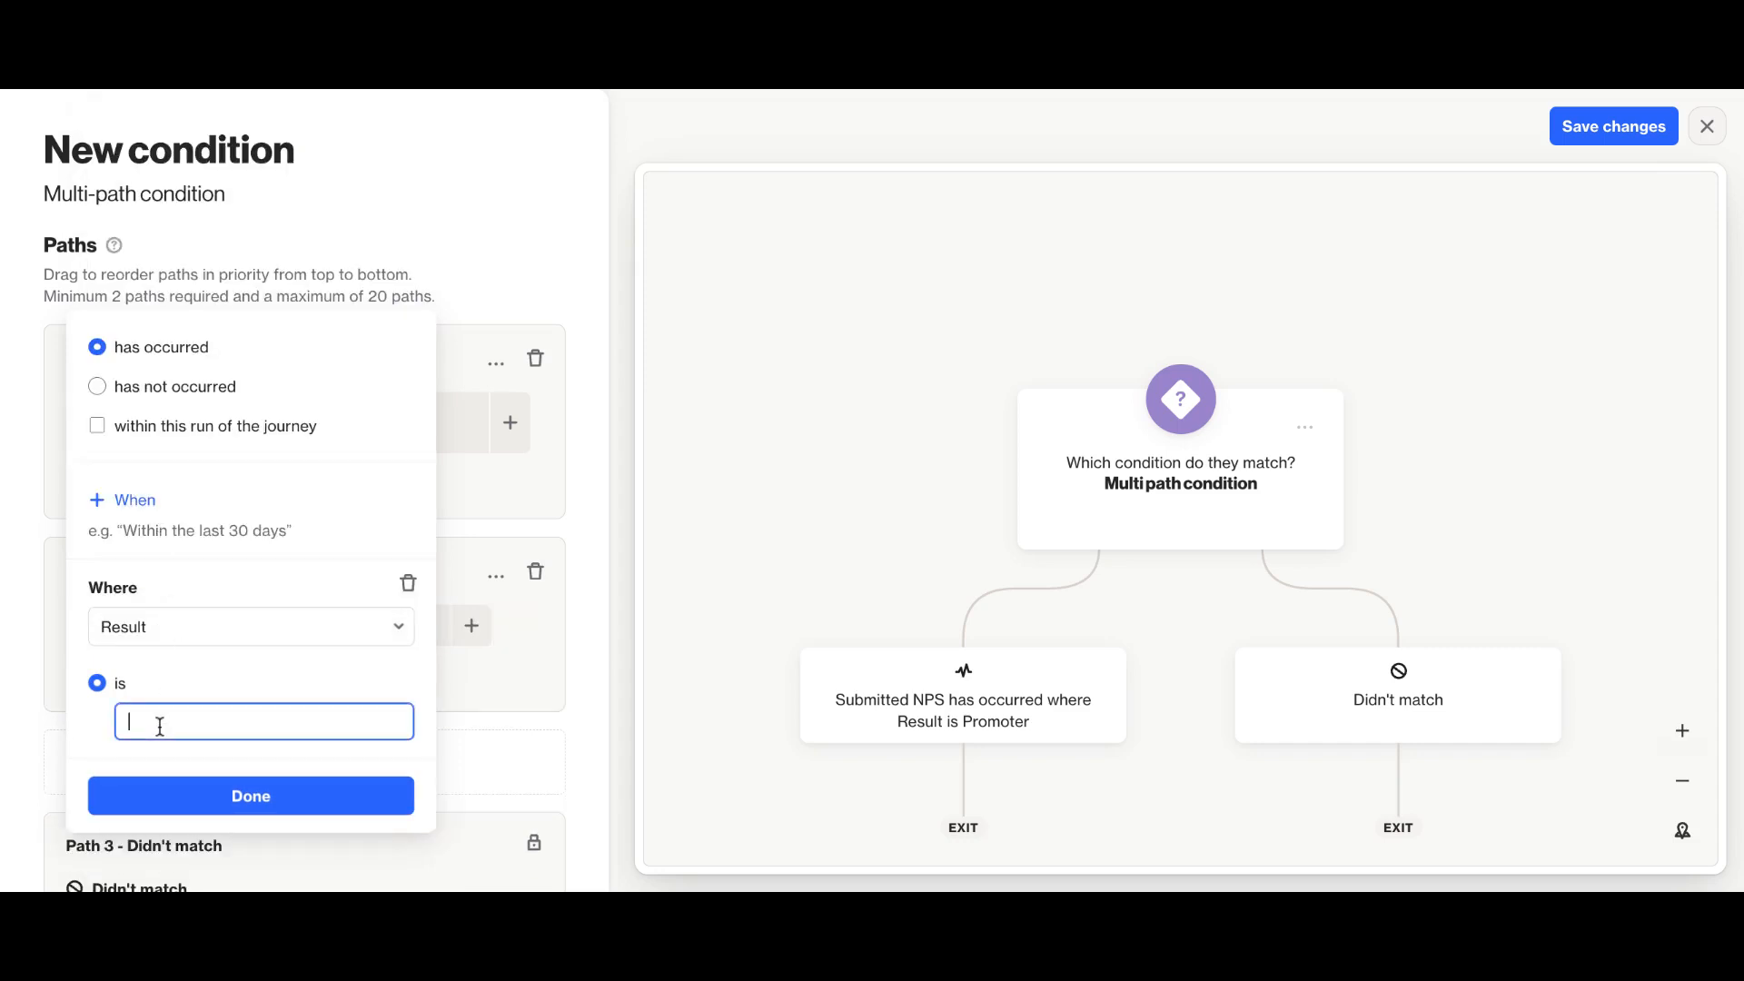
{"action": "type", "text": "Passive"}
{"action": "left_click", "coordinate": [229, 820]}
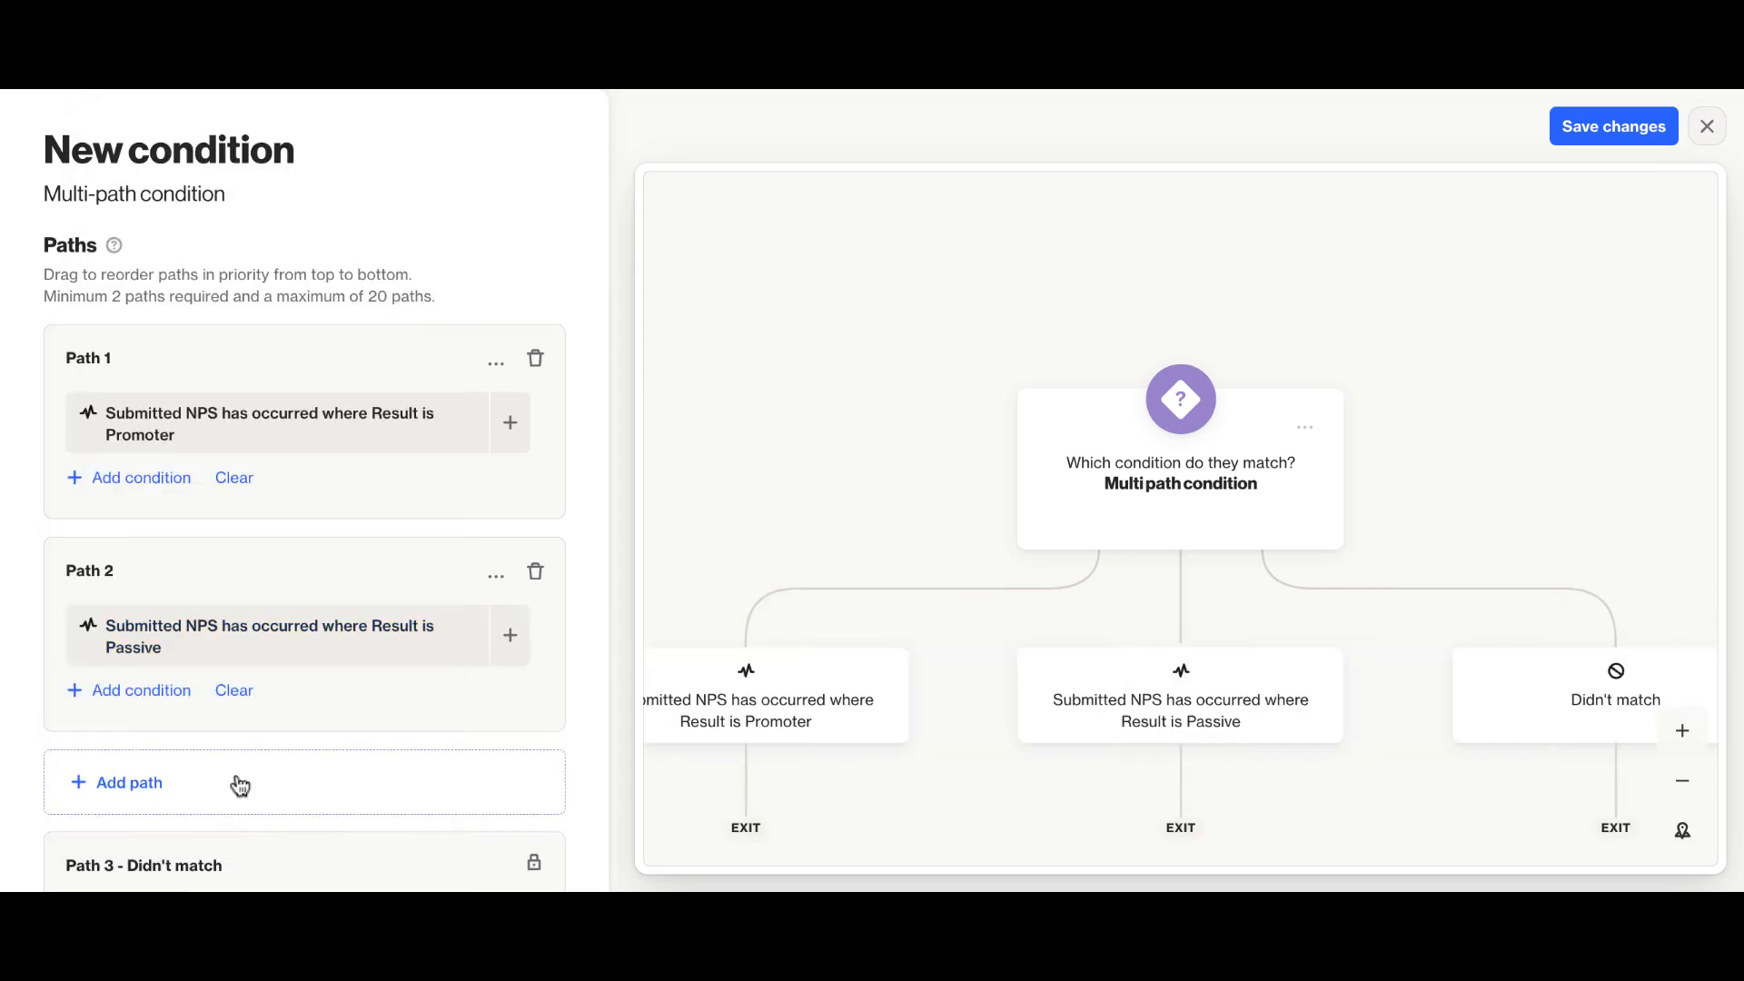
Add a third path to the multi-path condition for people whose Submitted NPS activity has occurred.
{"action": "scroll", "coordinate": [240, 785], "scroll_direction": "down", "scroll_amount": 1}
{"action": "left_click", "coordinate": [241, 695]}
{"action": "type", "text": "s"}
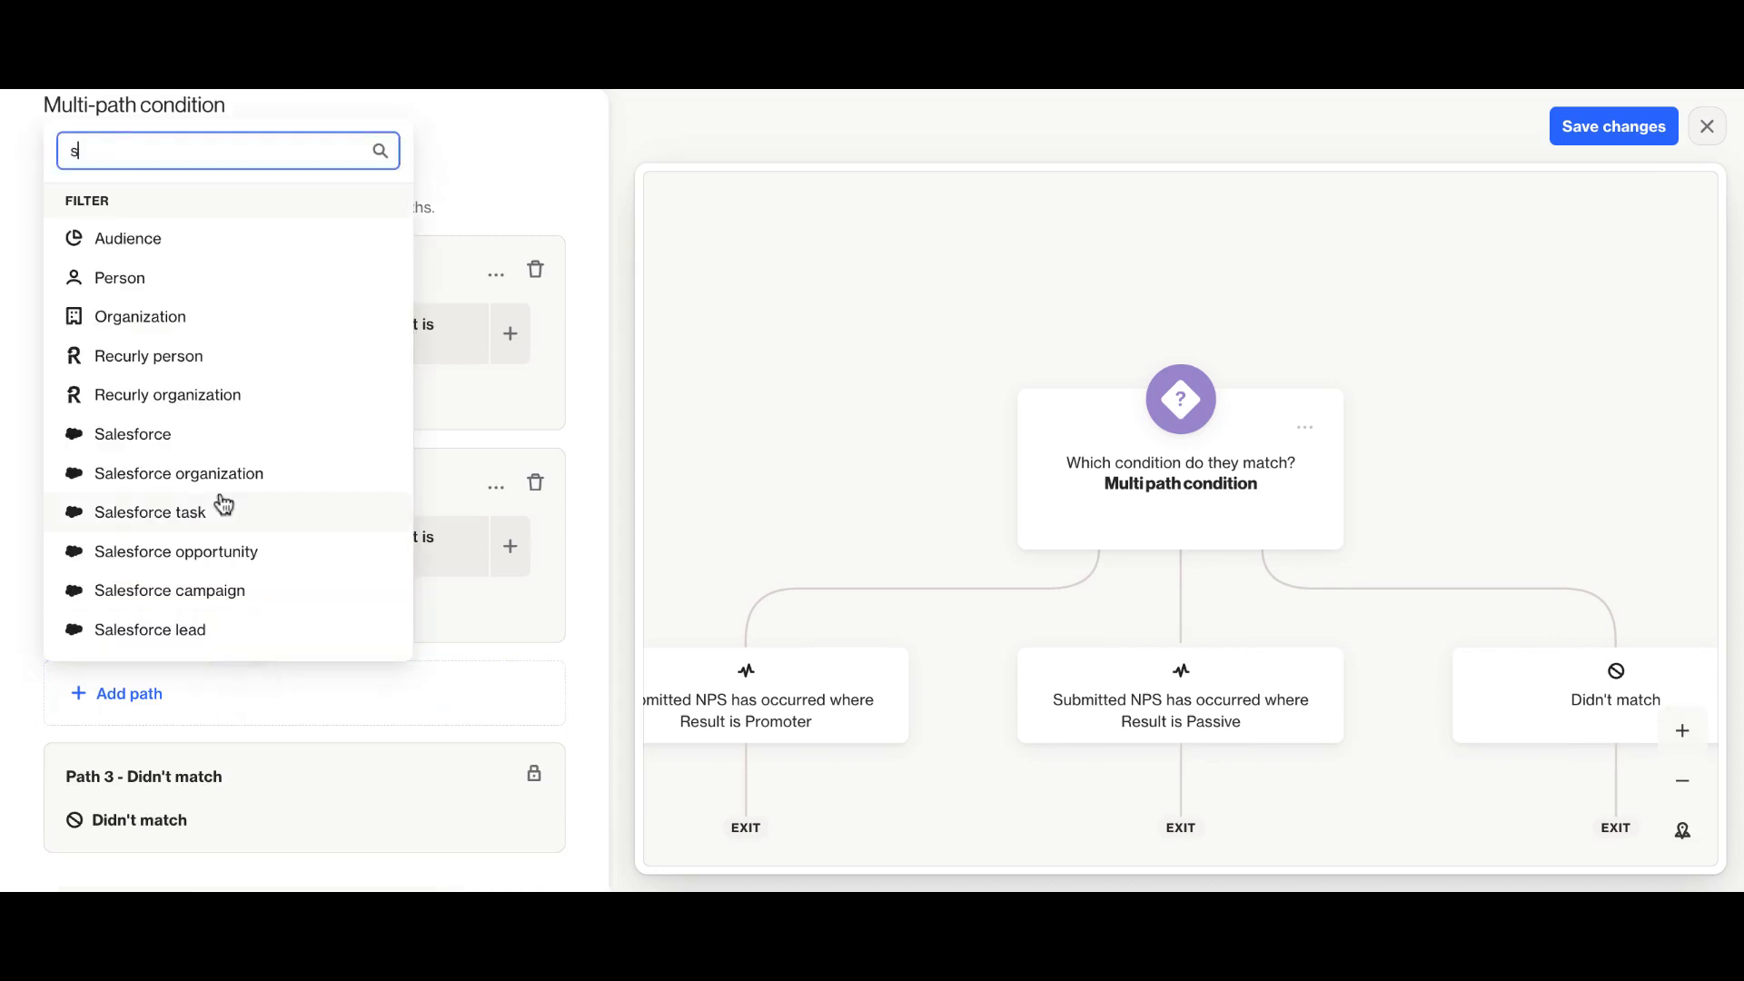
{"action": "type", "text": "ubmit"}
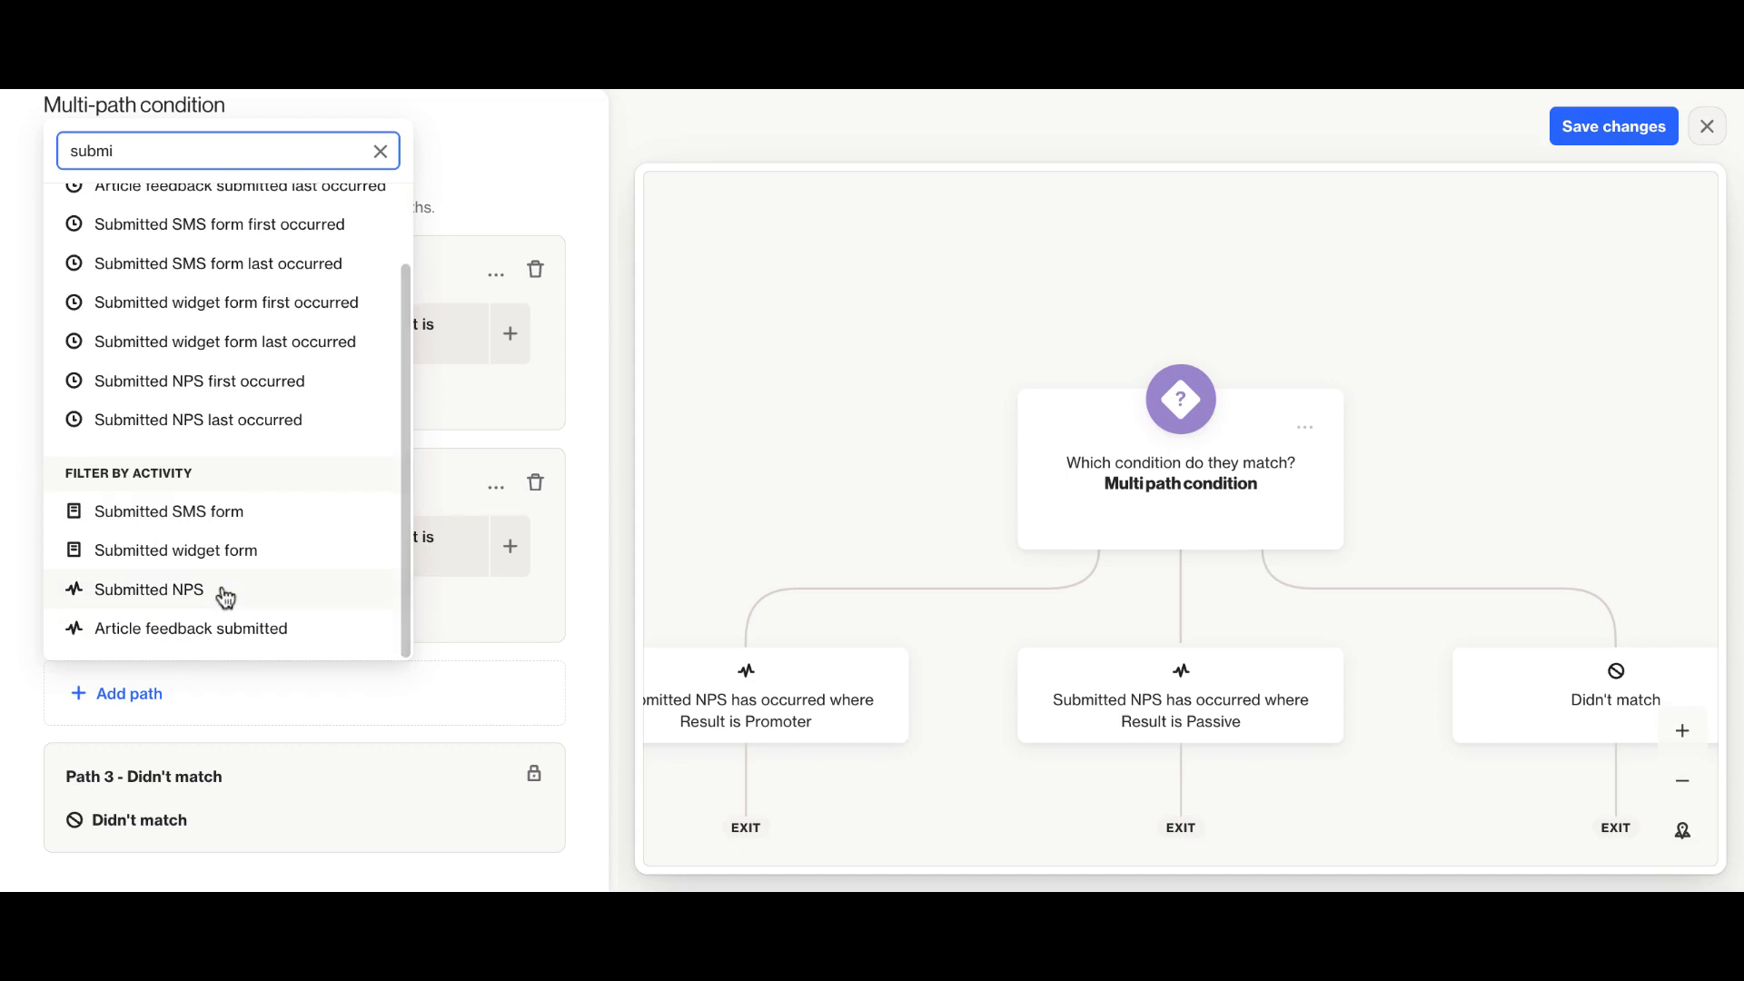
{"action": "left_click", "coordinate": [220, 592]}
{"action": "left_click", "coordinate": [226, 467]}
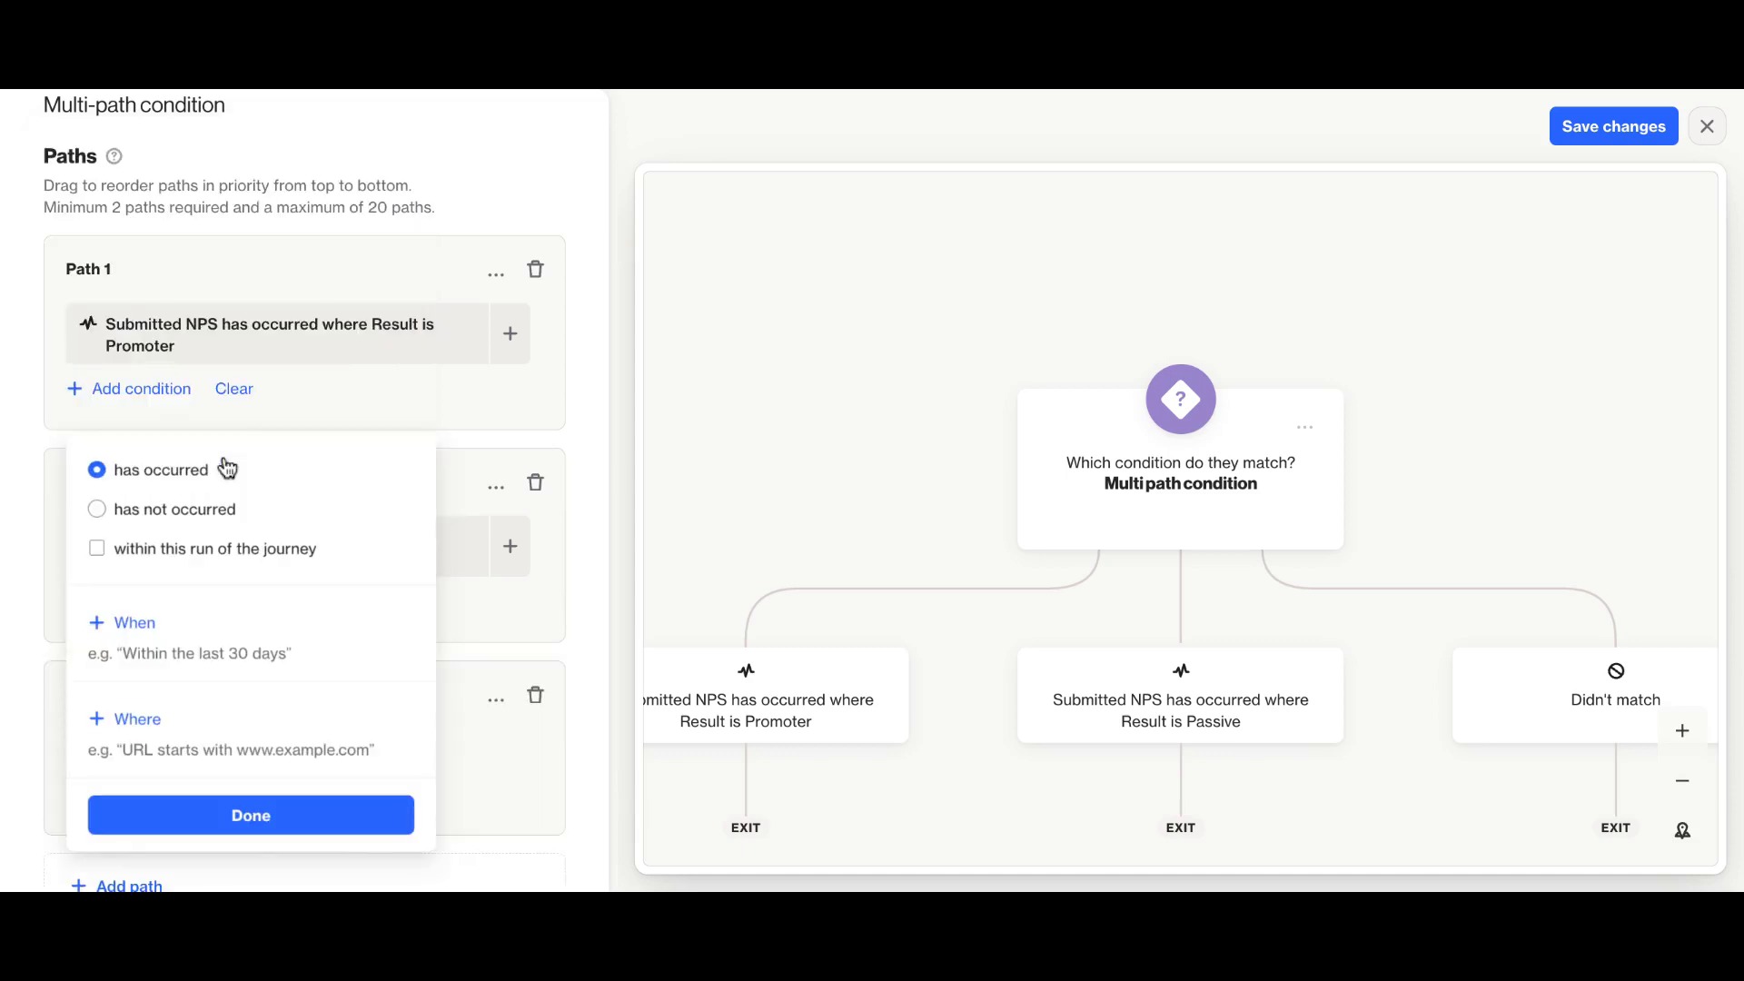
Restrict the third path's Submitted NPS condition to activities where Result is Detractor.
{"action": "left_click", "coordinate": [132, 717]}
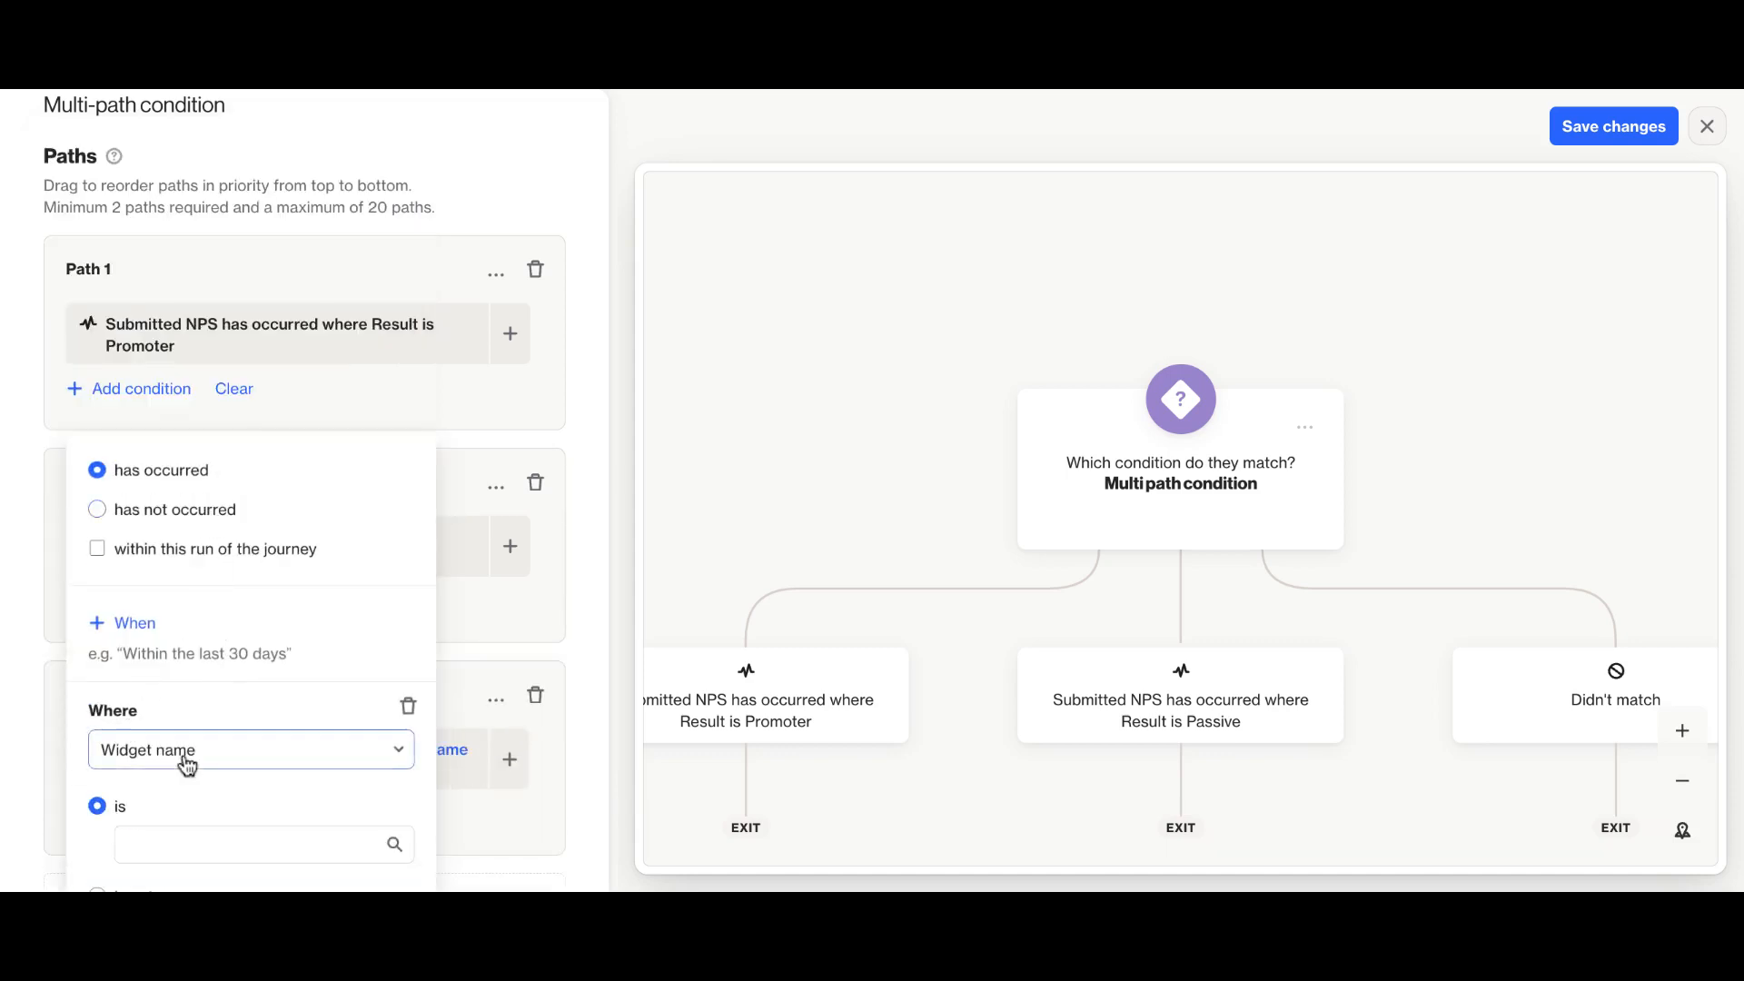
{"action": "left_click", "coordinate": [197, 673]}
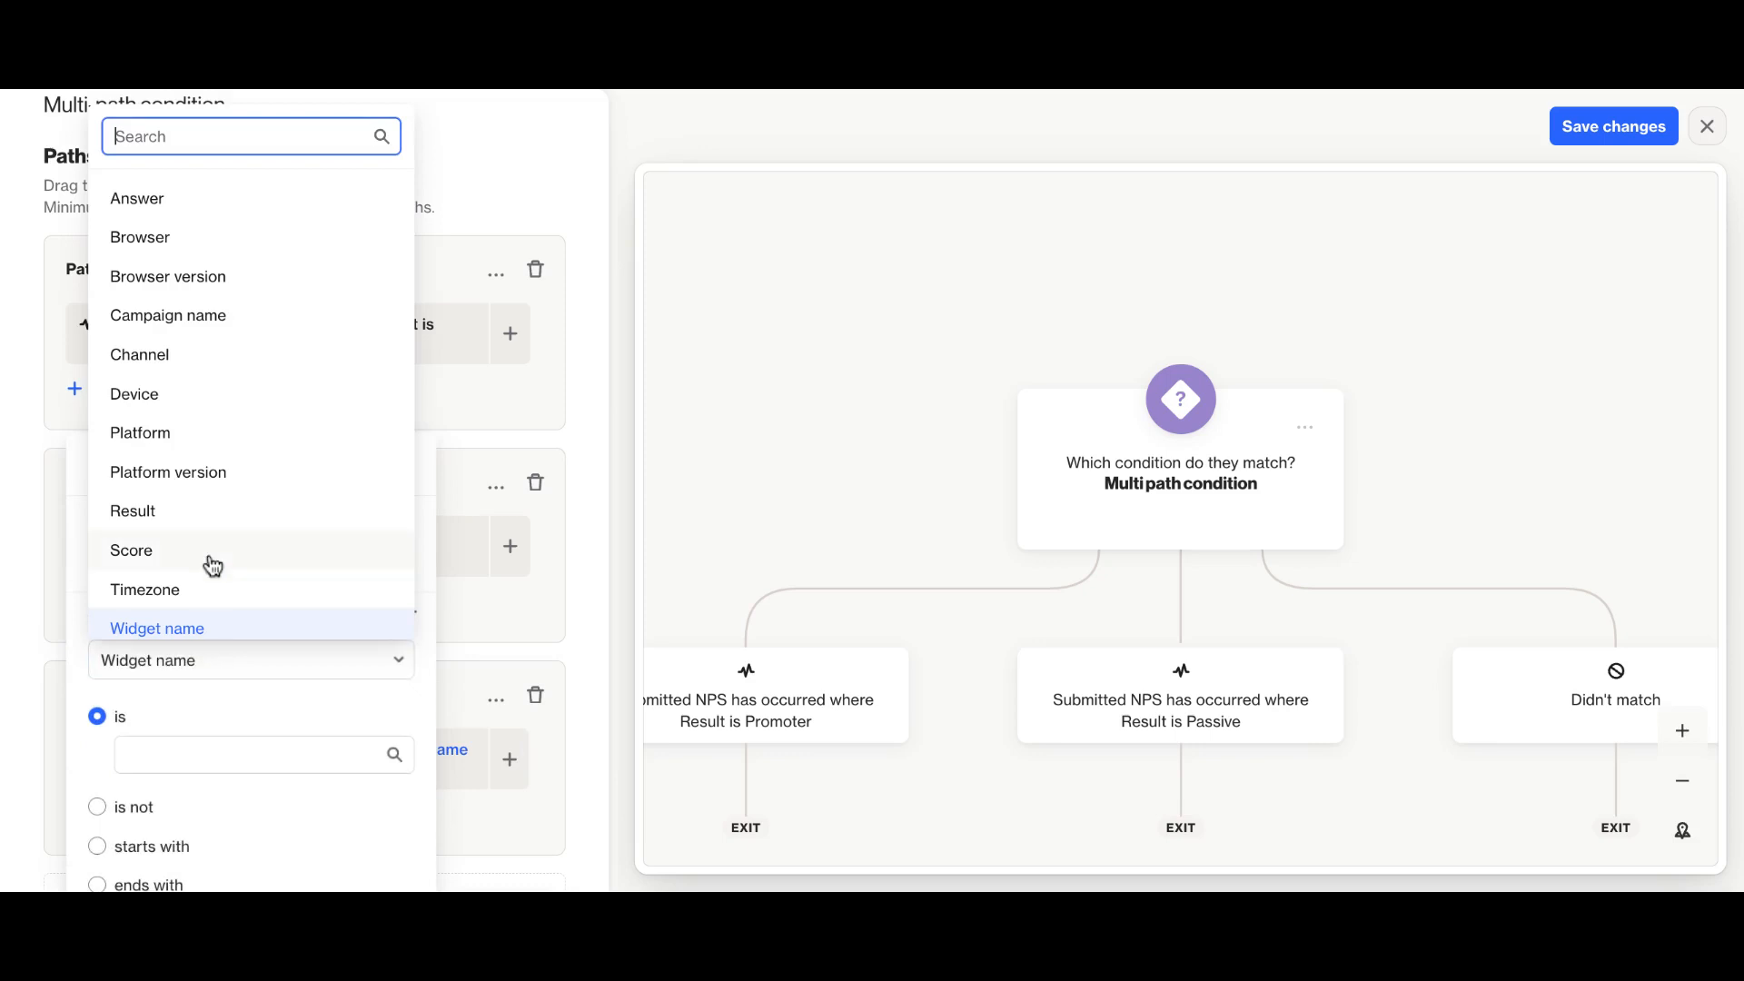
{"action": "scroll", "coordinate": [209, 563], "scroll_direction": "down", "scroll_amount": 2}
{"action": "left_click", "coordinate": [199, 397]}
{"action": "left_click", "coordinate": [161, 837]}
{"action": "type", "text": "Detractor"}
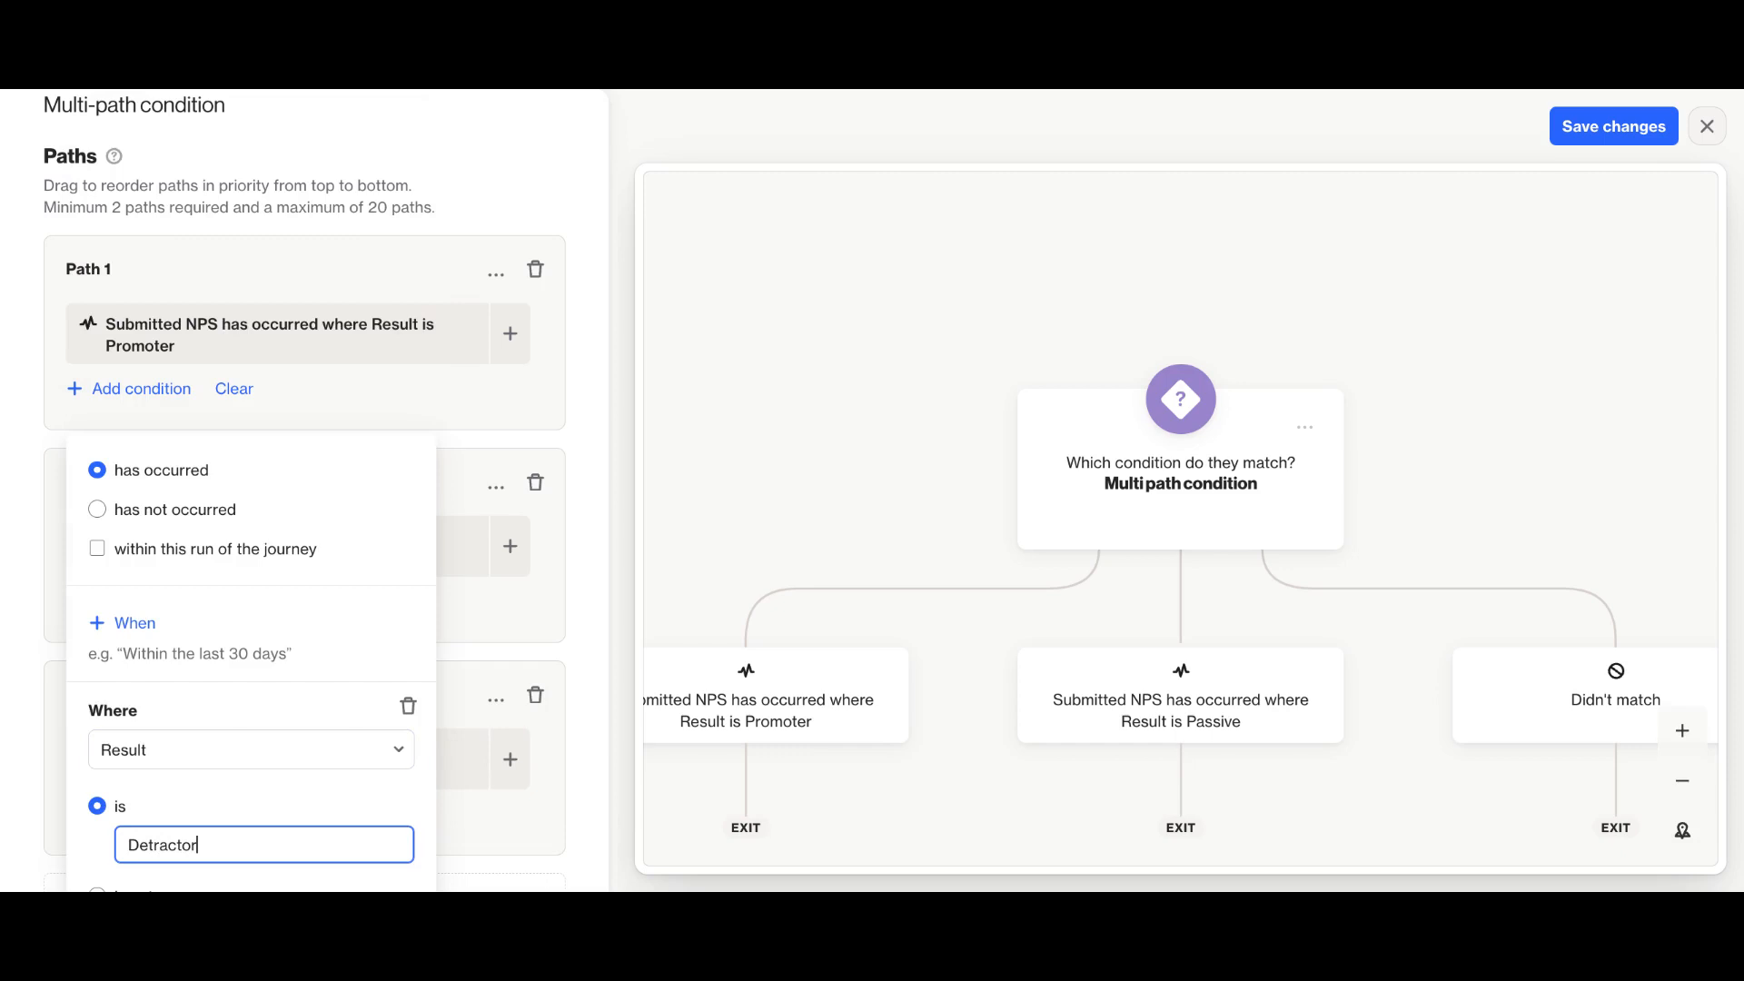
{"action": "scroll", "coordinate": [205, 818], "scroll_direction": "down", "scroll_amount": 8}
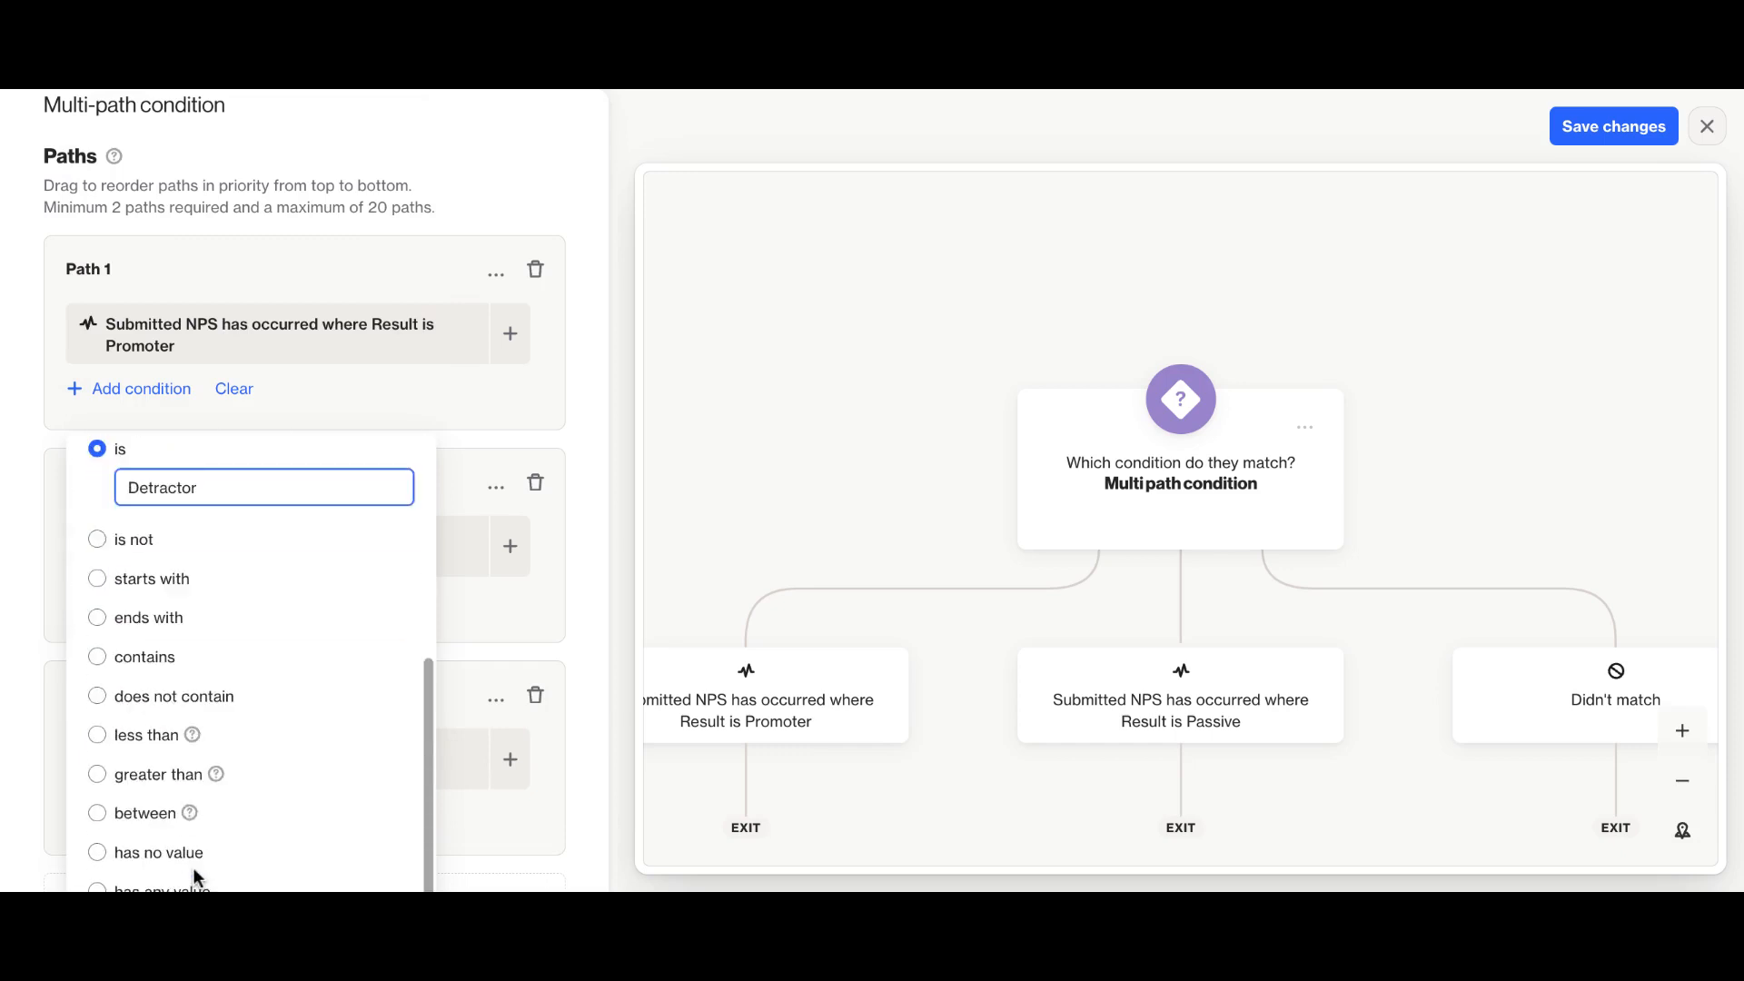
{"action": "left_click", "coordinate": [224, 734]}
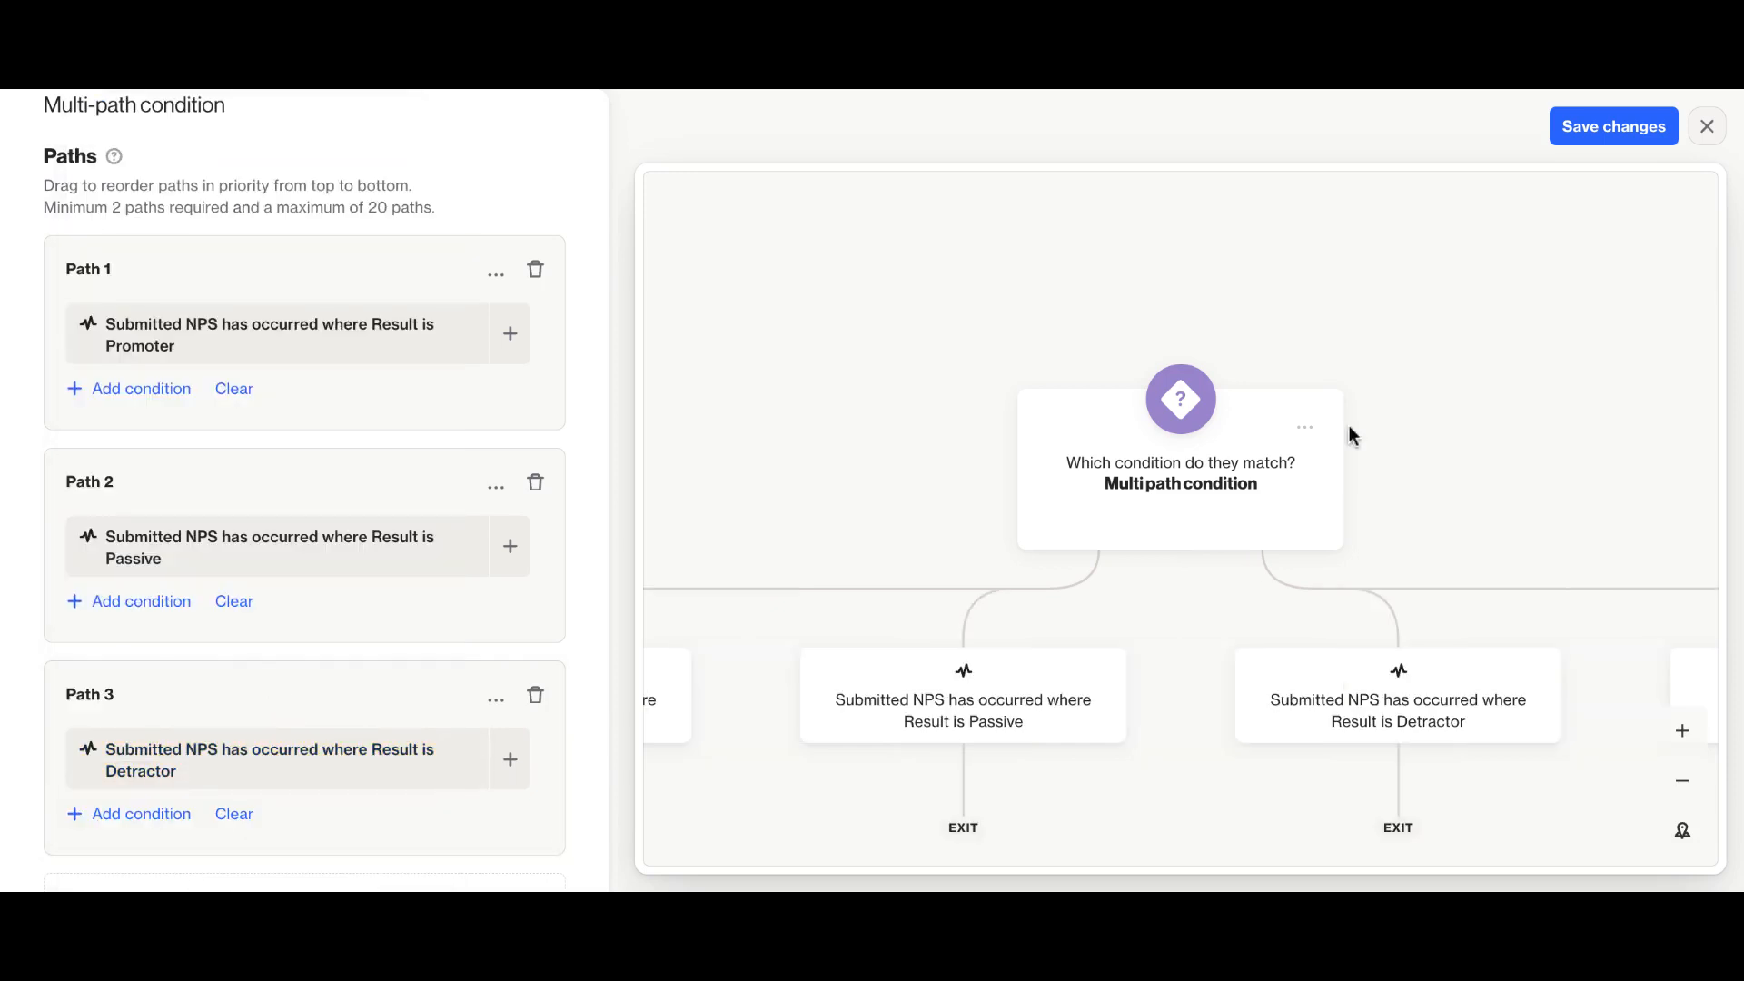
Save the multi-path condition with the title "NPS result?".
{"action": "left_click", "coordinate": [1609, 142]}
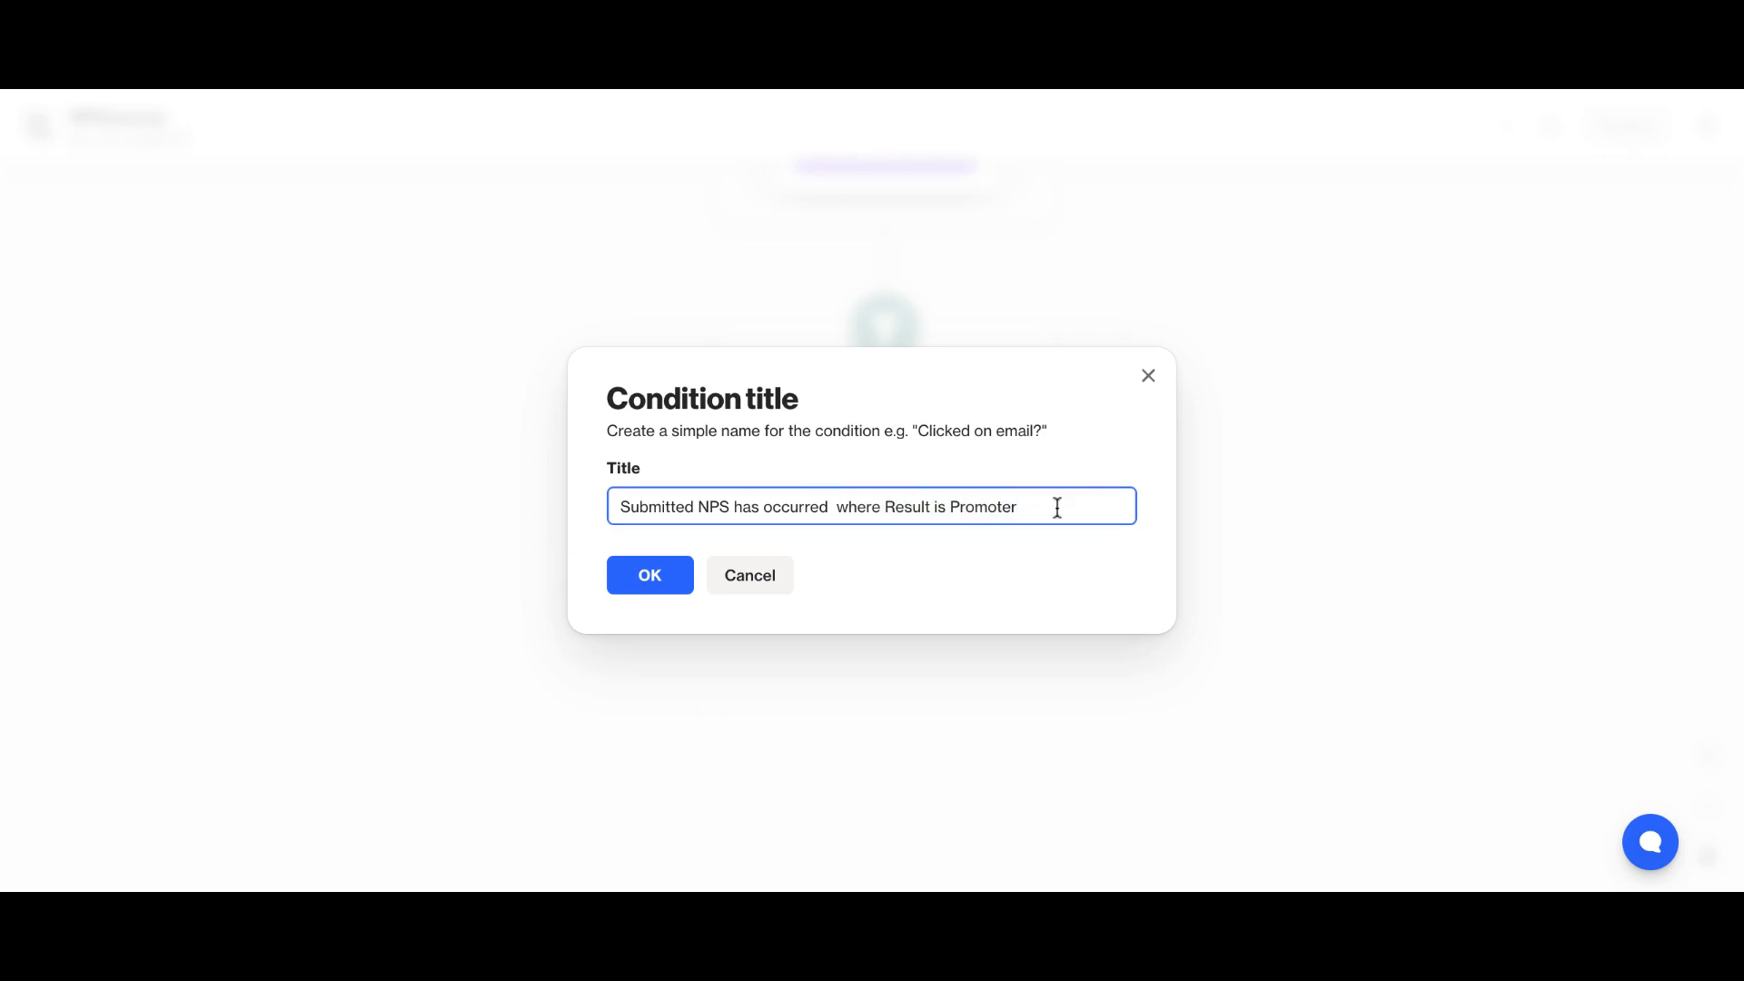
{"action": "left_click_drag", "start_coordinate": [1048, 506], "coordinate": [625, 490]}
{"action": "type", "text": "Nps"}
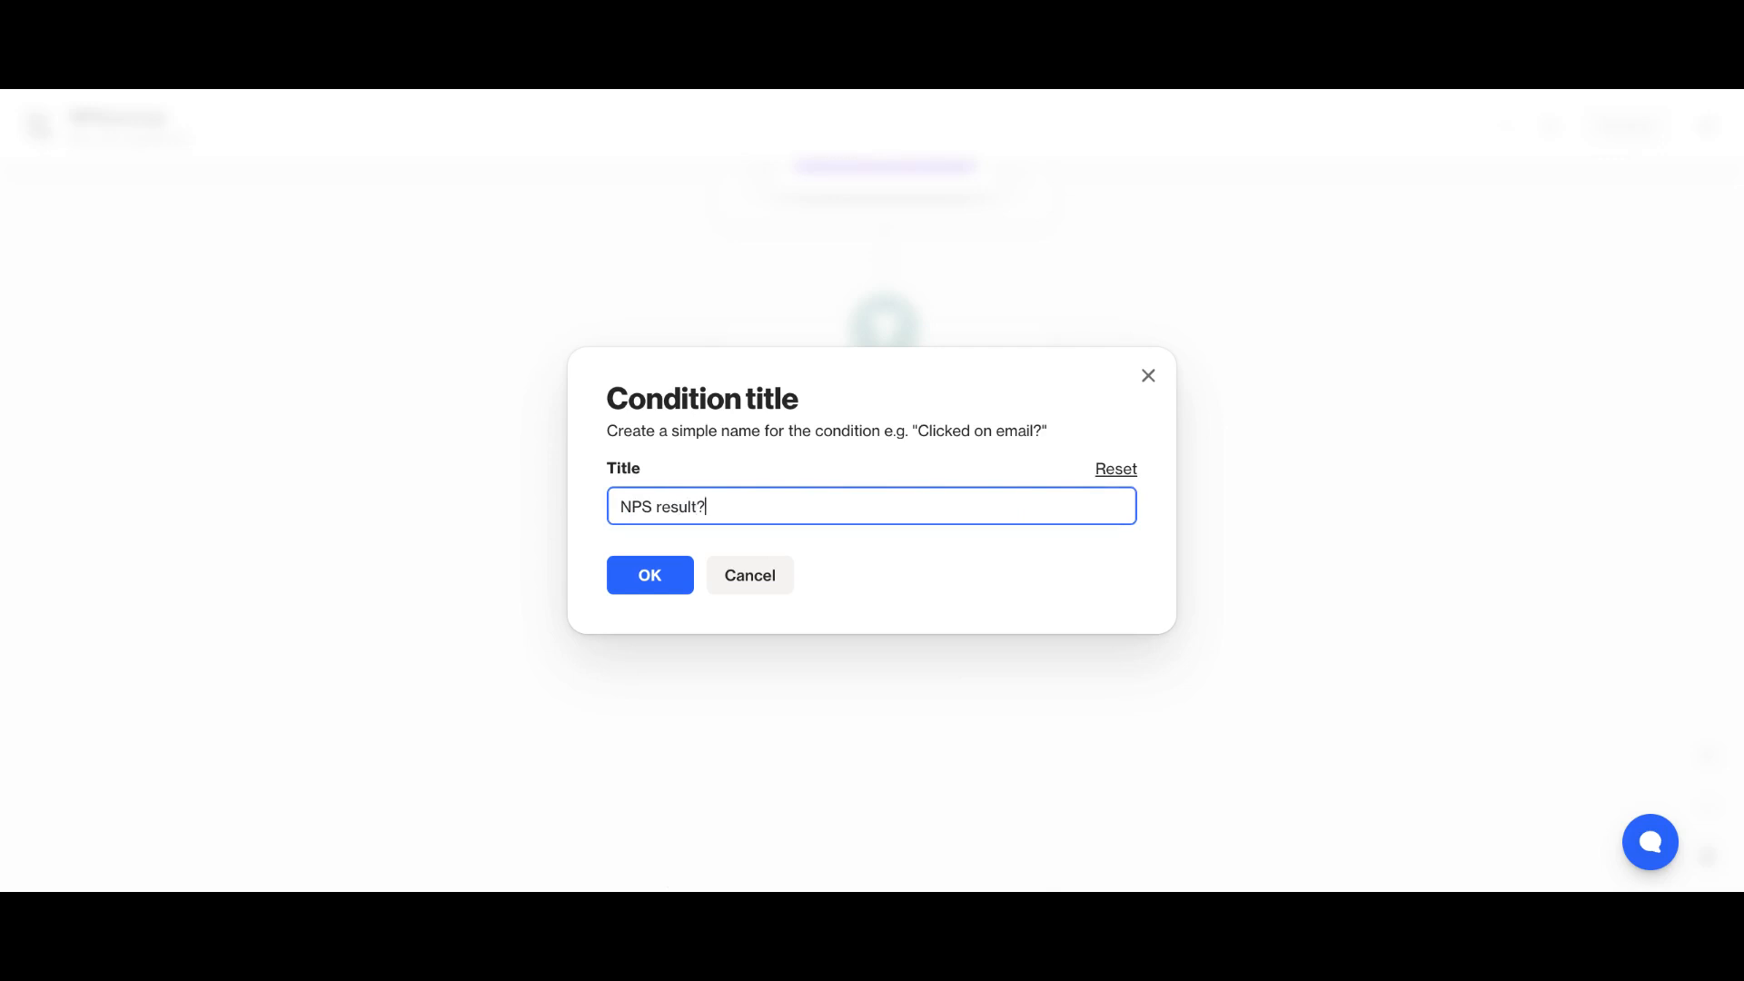
{"action": "left_click", "coordinate": [649, 575]}
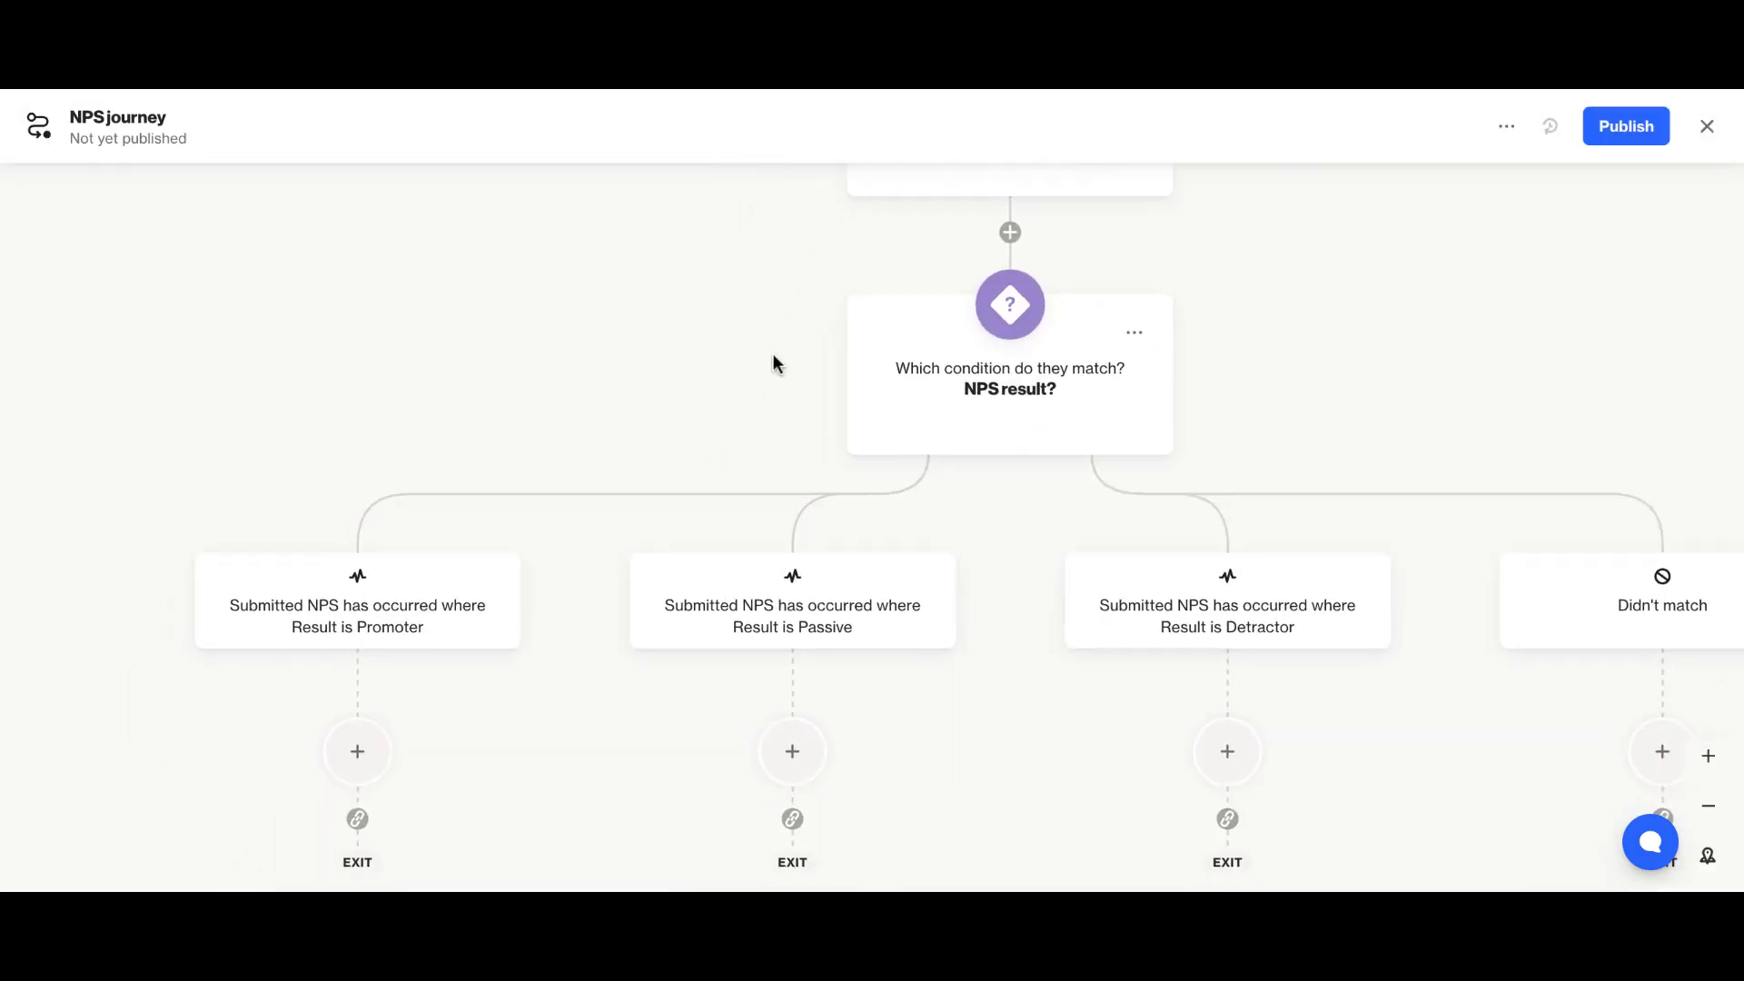
Add a Tag person action below the Promoter path of the NPS result condition.
{"action": "left_click_drag", "start_coordinate": [656, 414], "coordinate": [790, 284]}
{"action": "left_click_drag", "start_coordinate": [611, 792], "coordinate": [795, 702]}
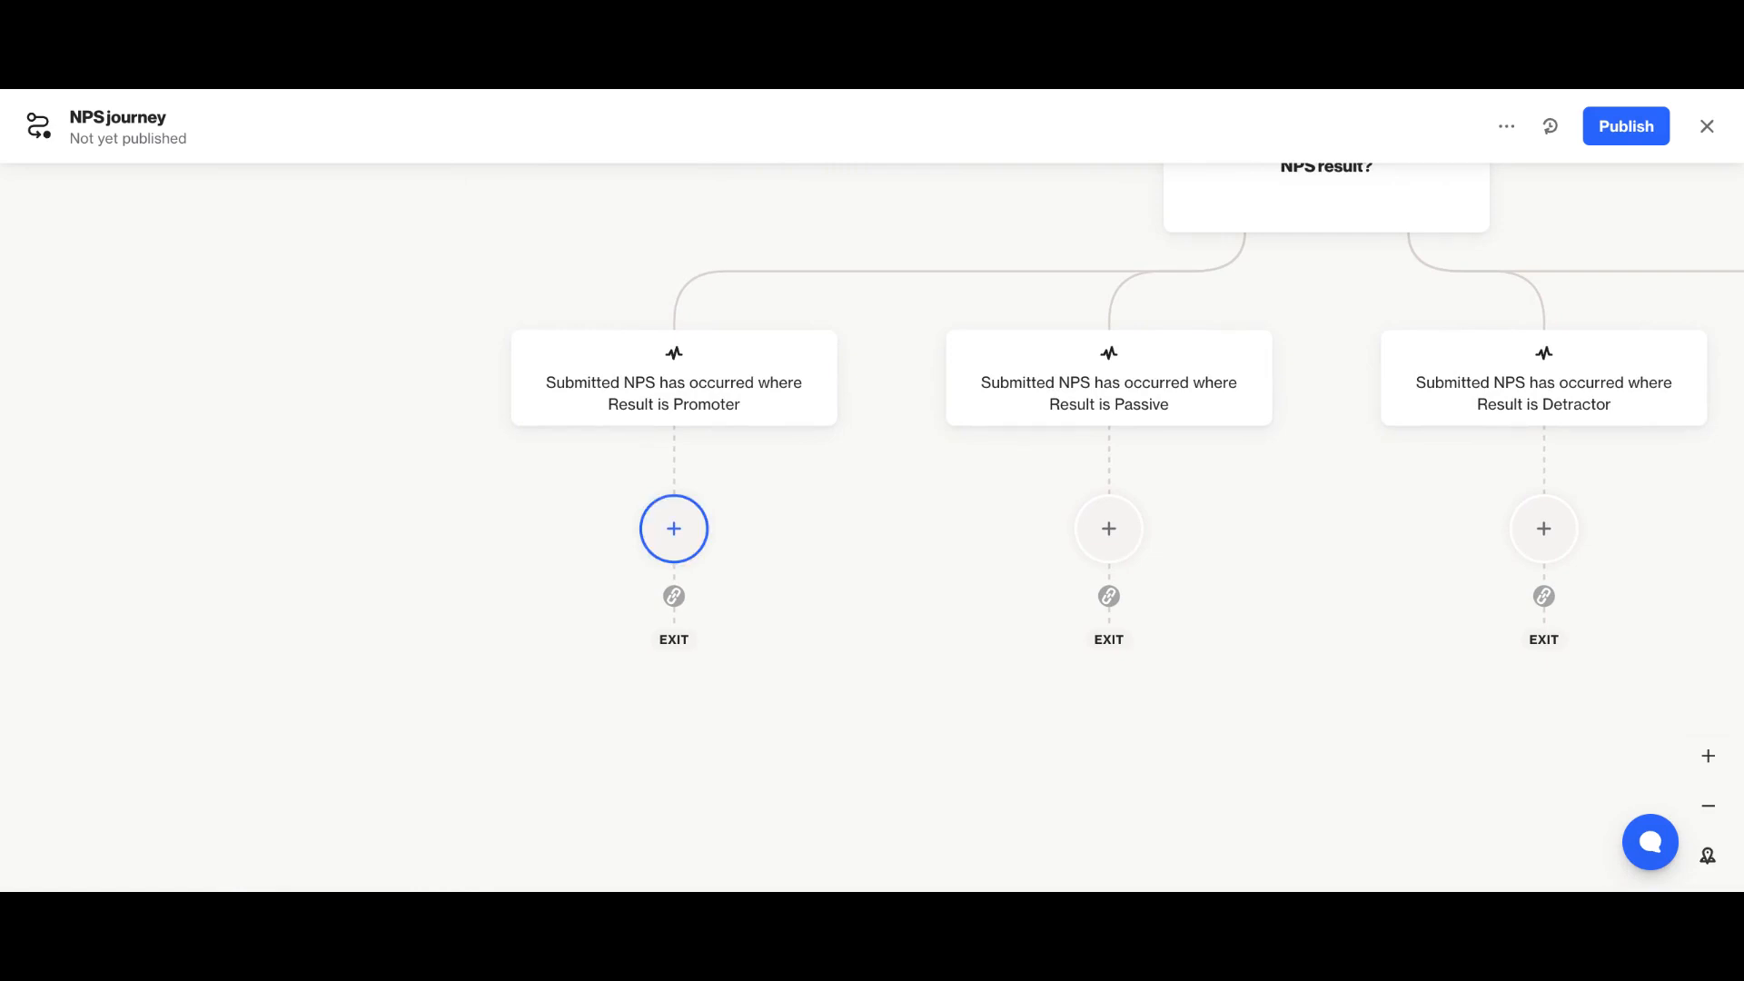
{"action": "left_click", "coordinate": [674, 528]}
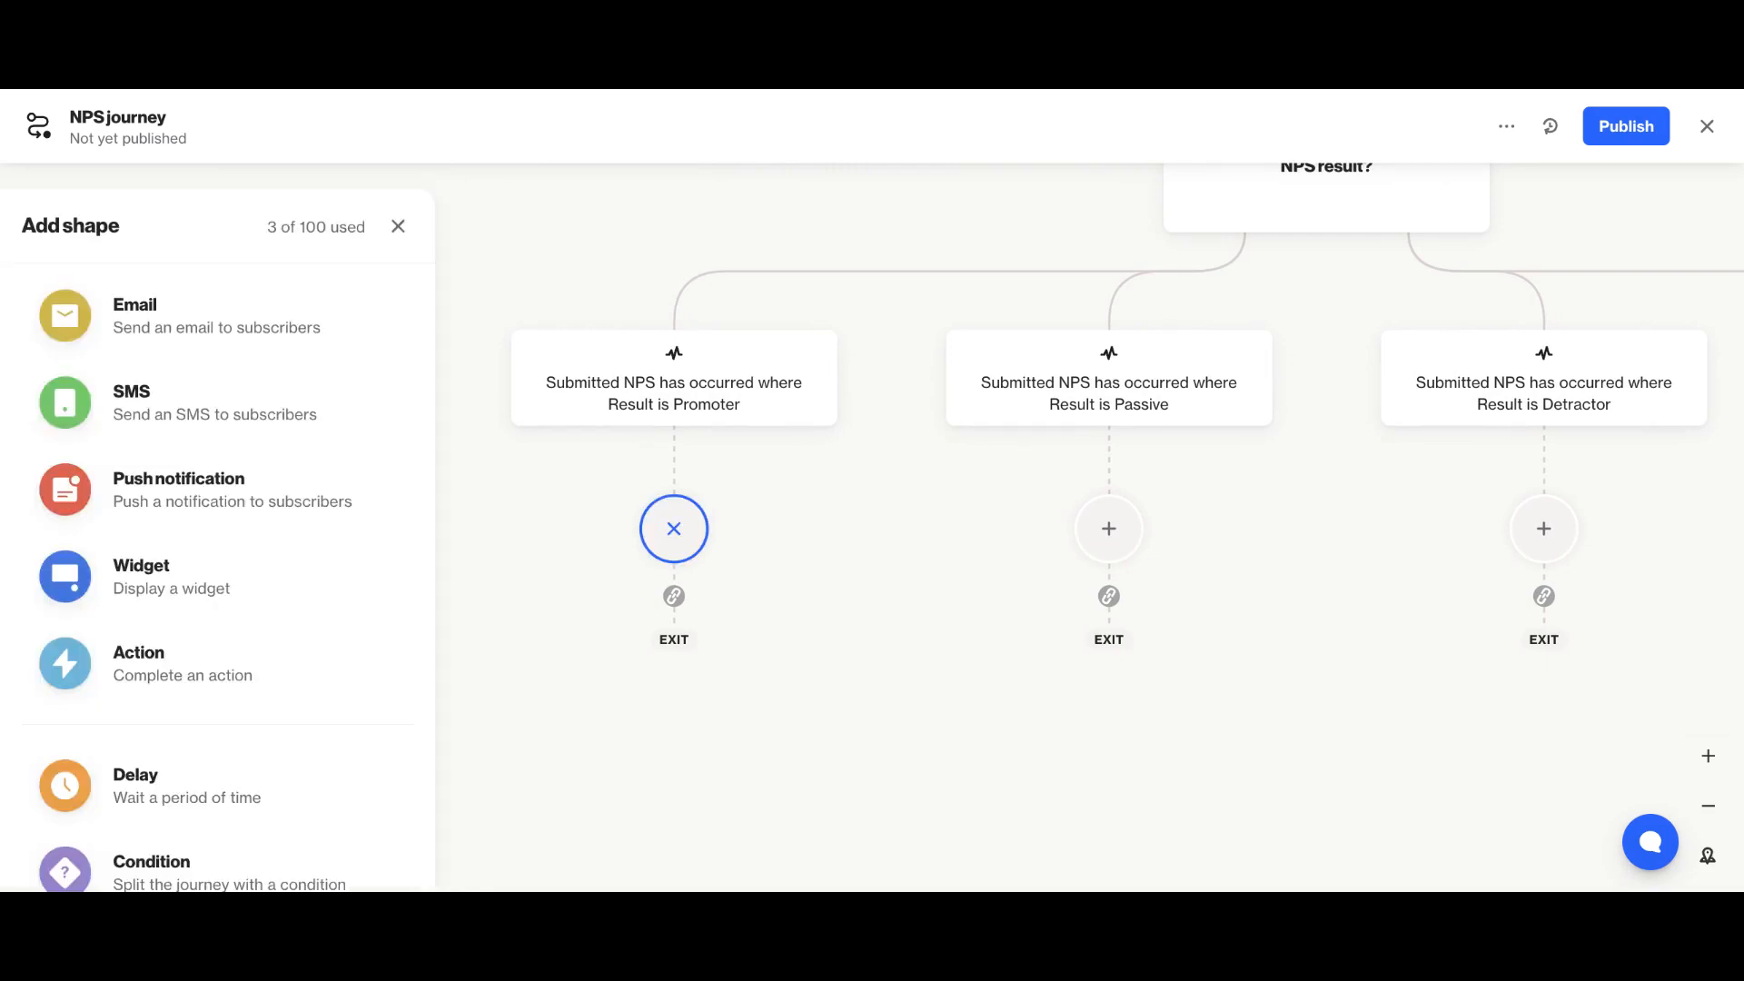
{"action": "left_click", "coordinate": [282, 676]}
{"action": "left_click", "coordinate": [196, 353]}
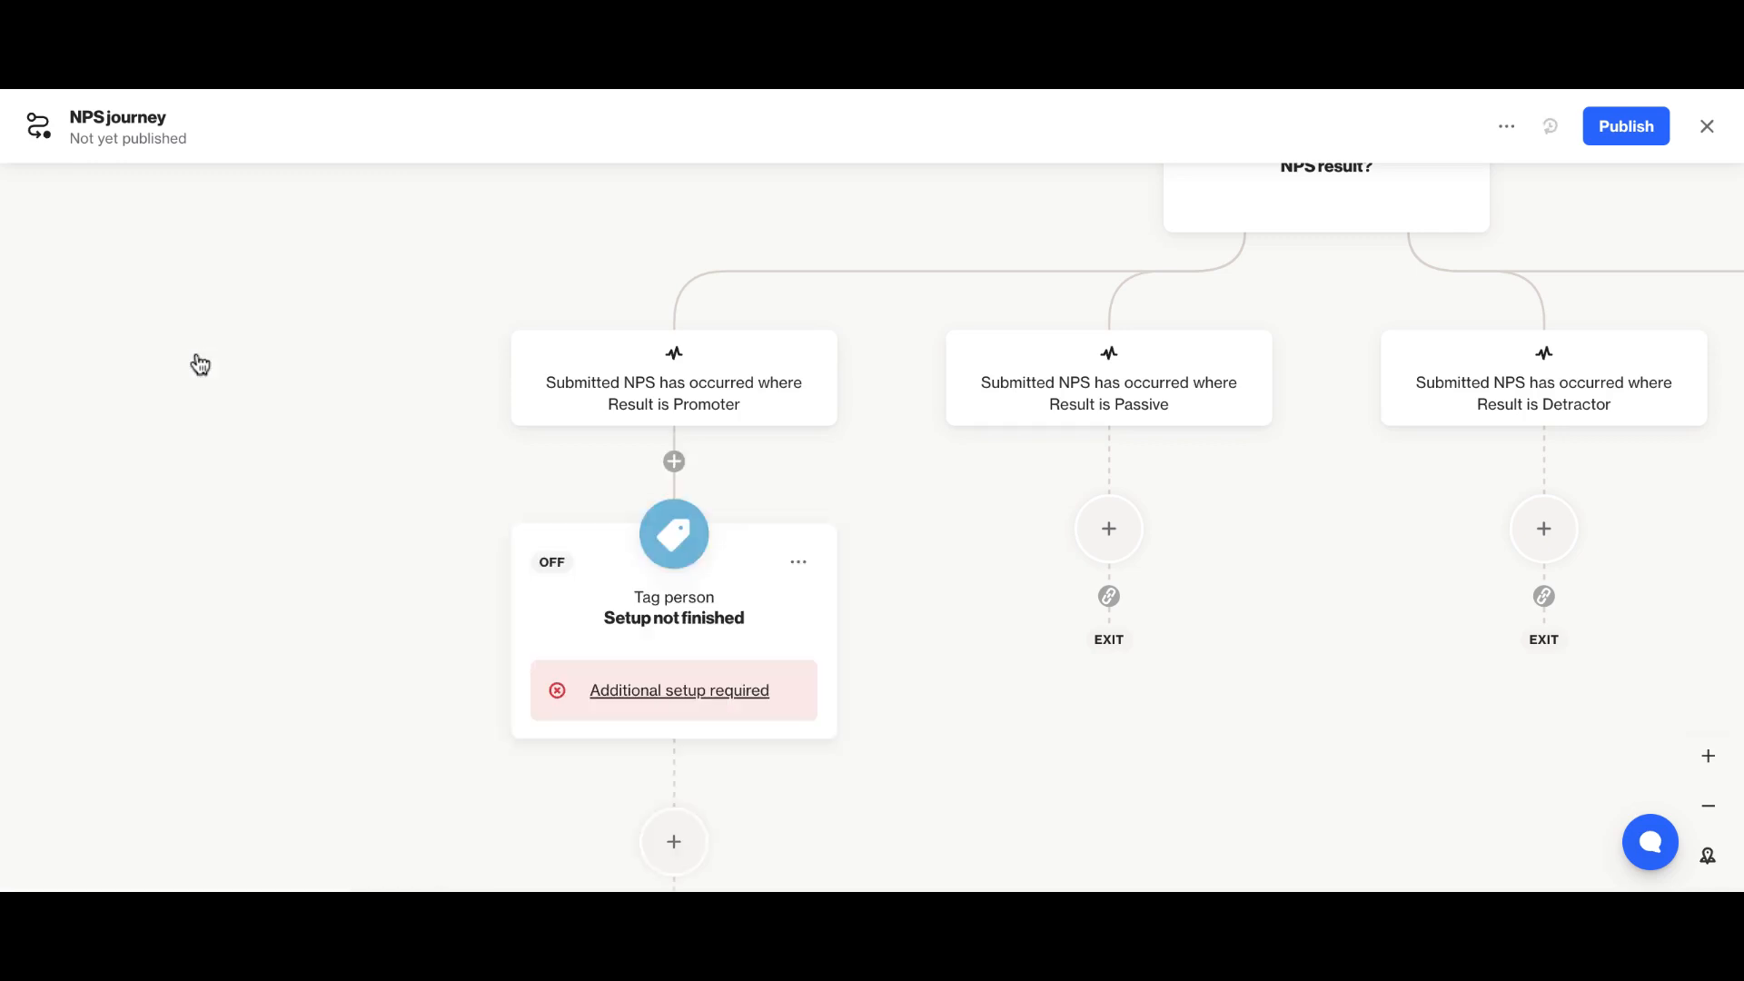
Set the Tag person action to apply the NPS Promoter tag and accept 'NPS Promoter' as its title.
{"action": "left_click", "coordinate": [654, 689]}
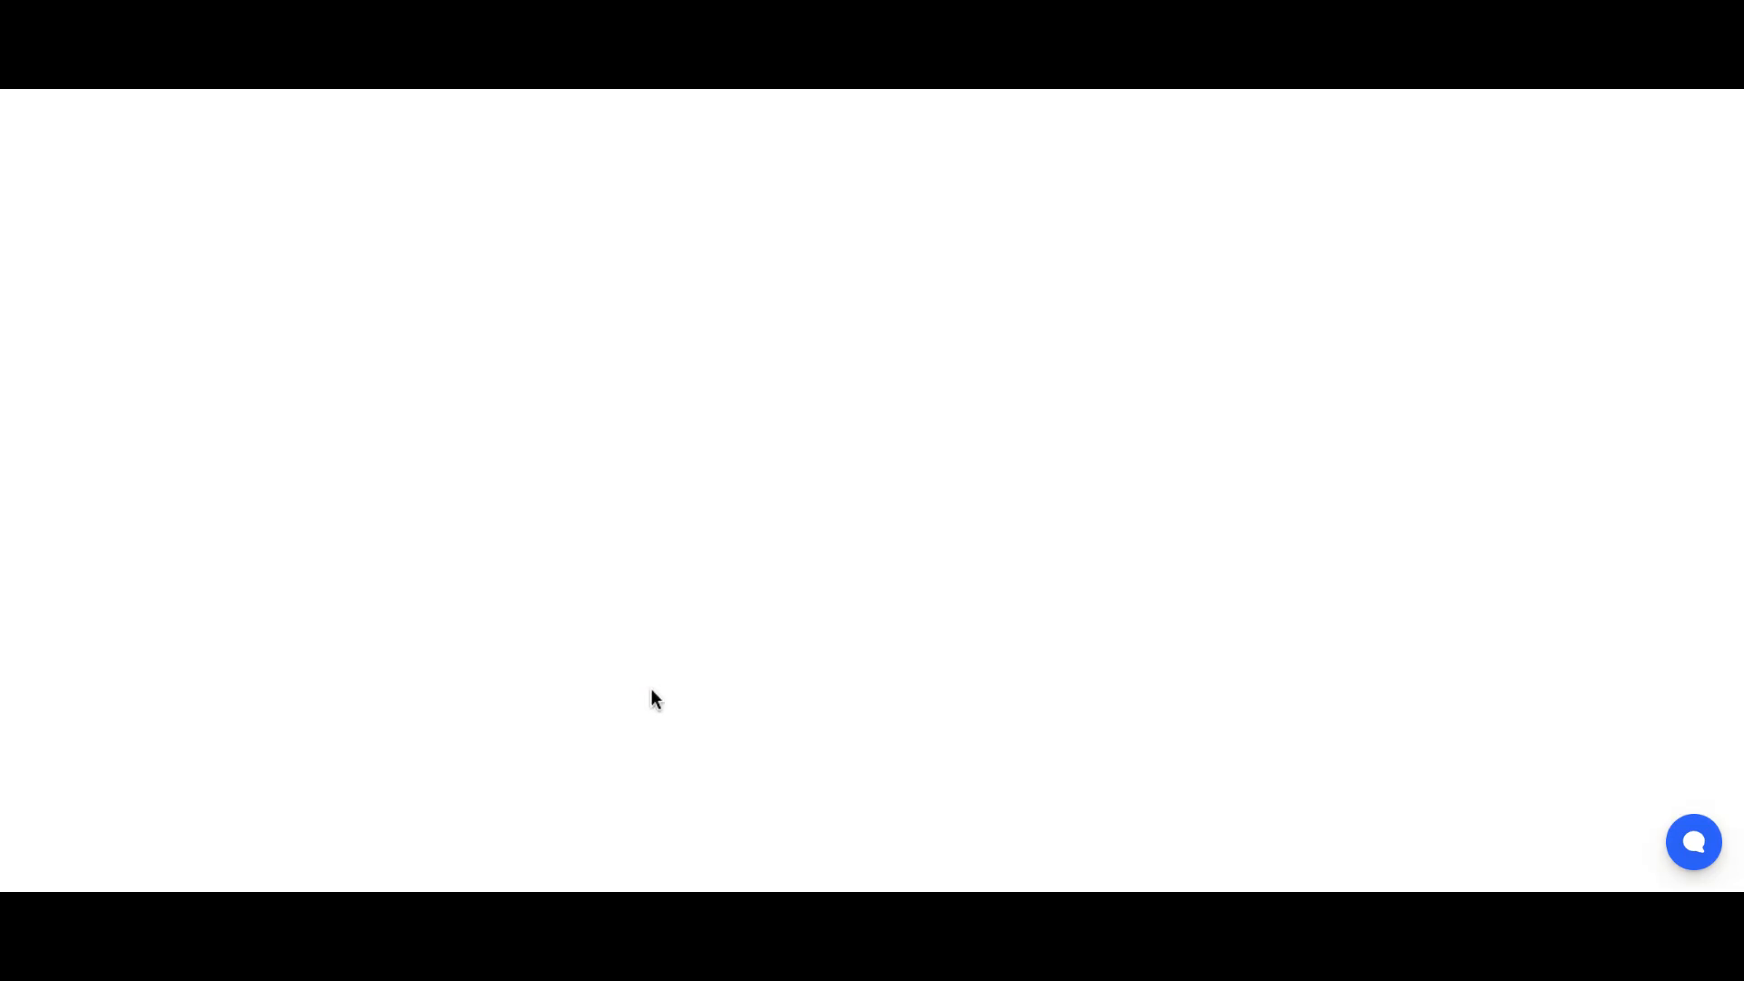
{"action": "left_click", "coordinate": [369, 319]}
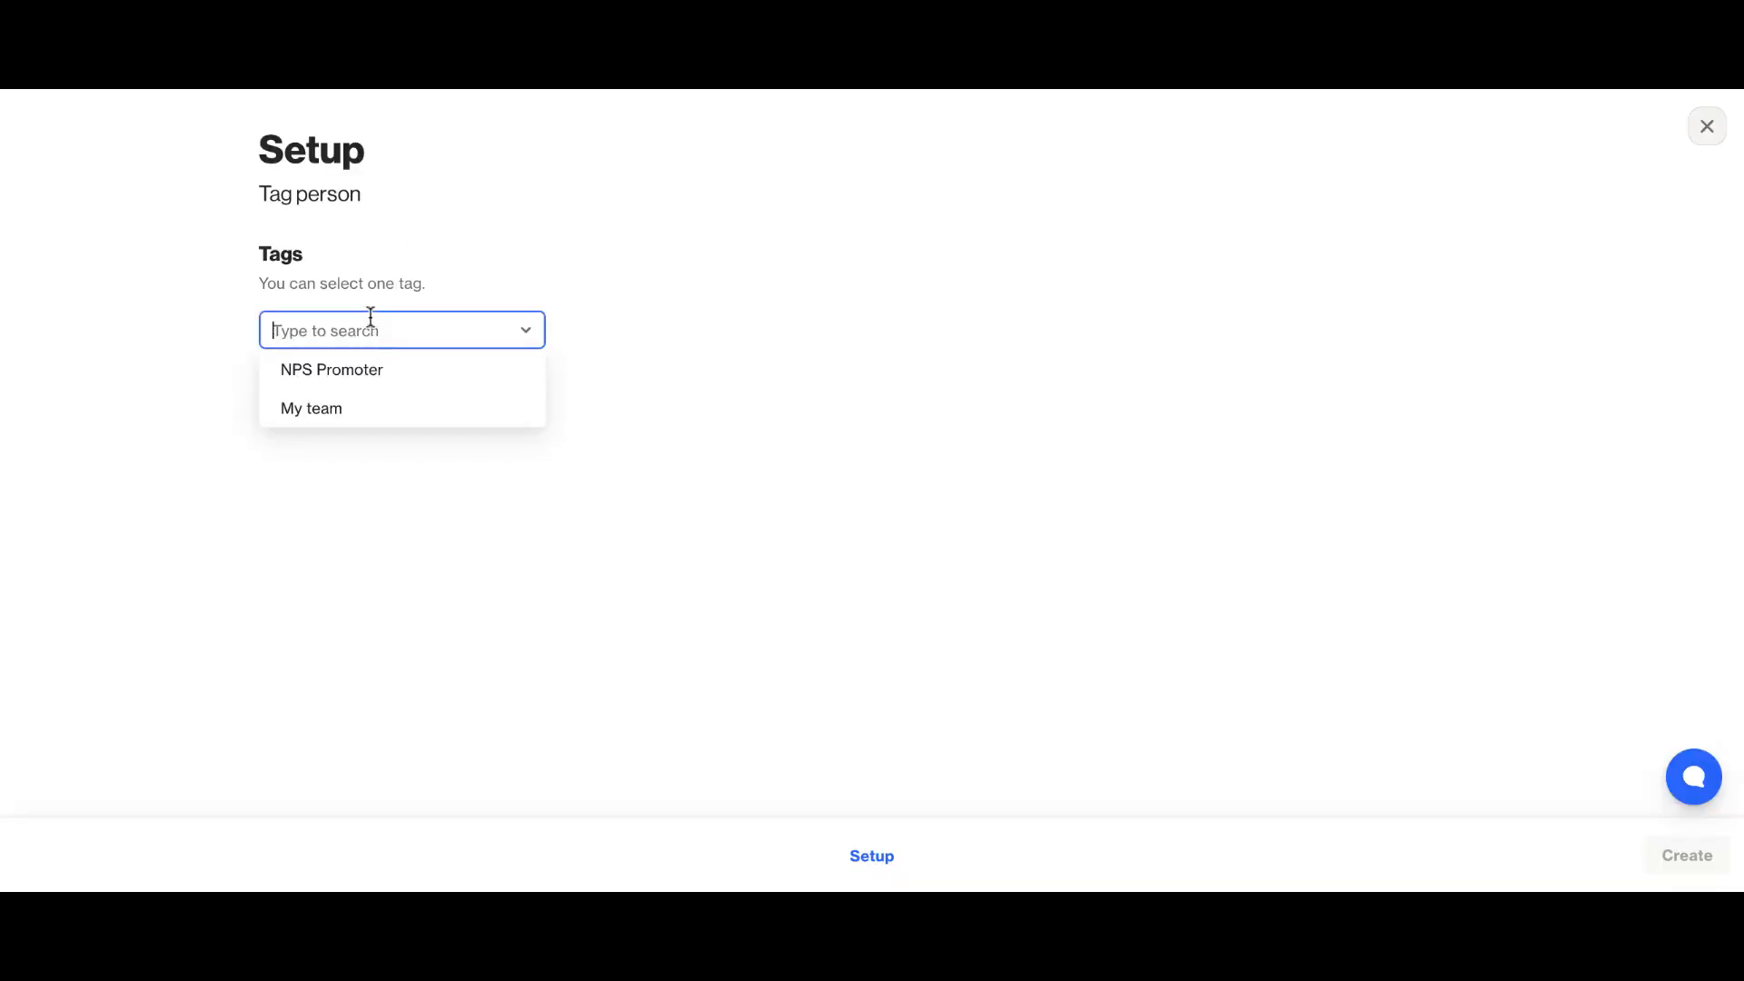
{"action": "left_click", "coordinate": [372, 370]}
{"action": "left_click", "coordinate": [1692, 865]}
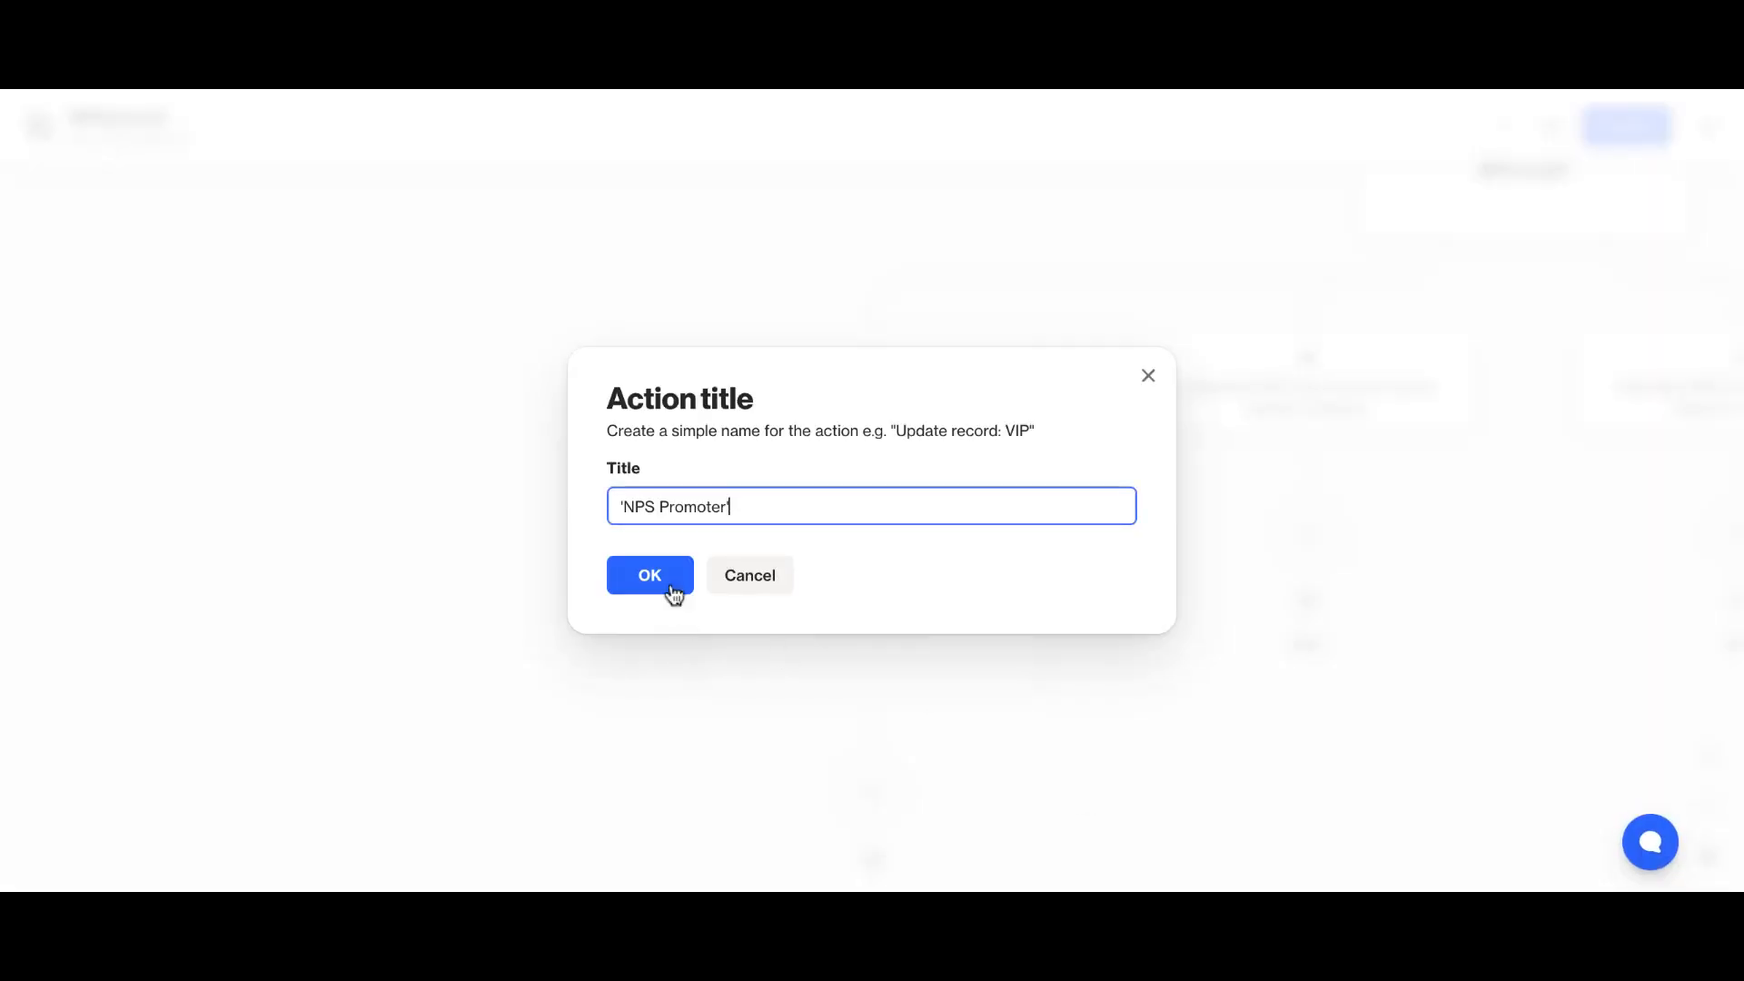
{"action": "left_click", "coordinate": [672, 589]}
Add a relative delay of 15 minutes below the NPS Promoter tag action.
{"action": "left_click_drag", "start_coordinate": [1093, 721], "coordinate": [1093, 440]}
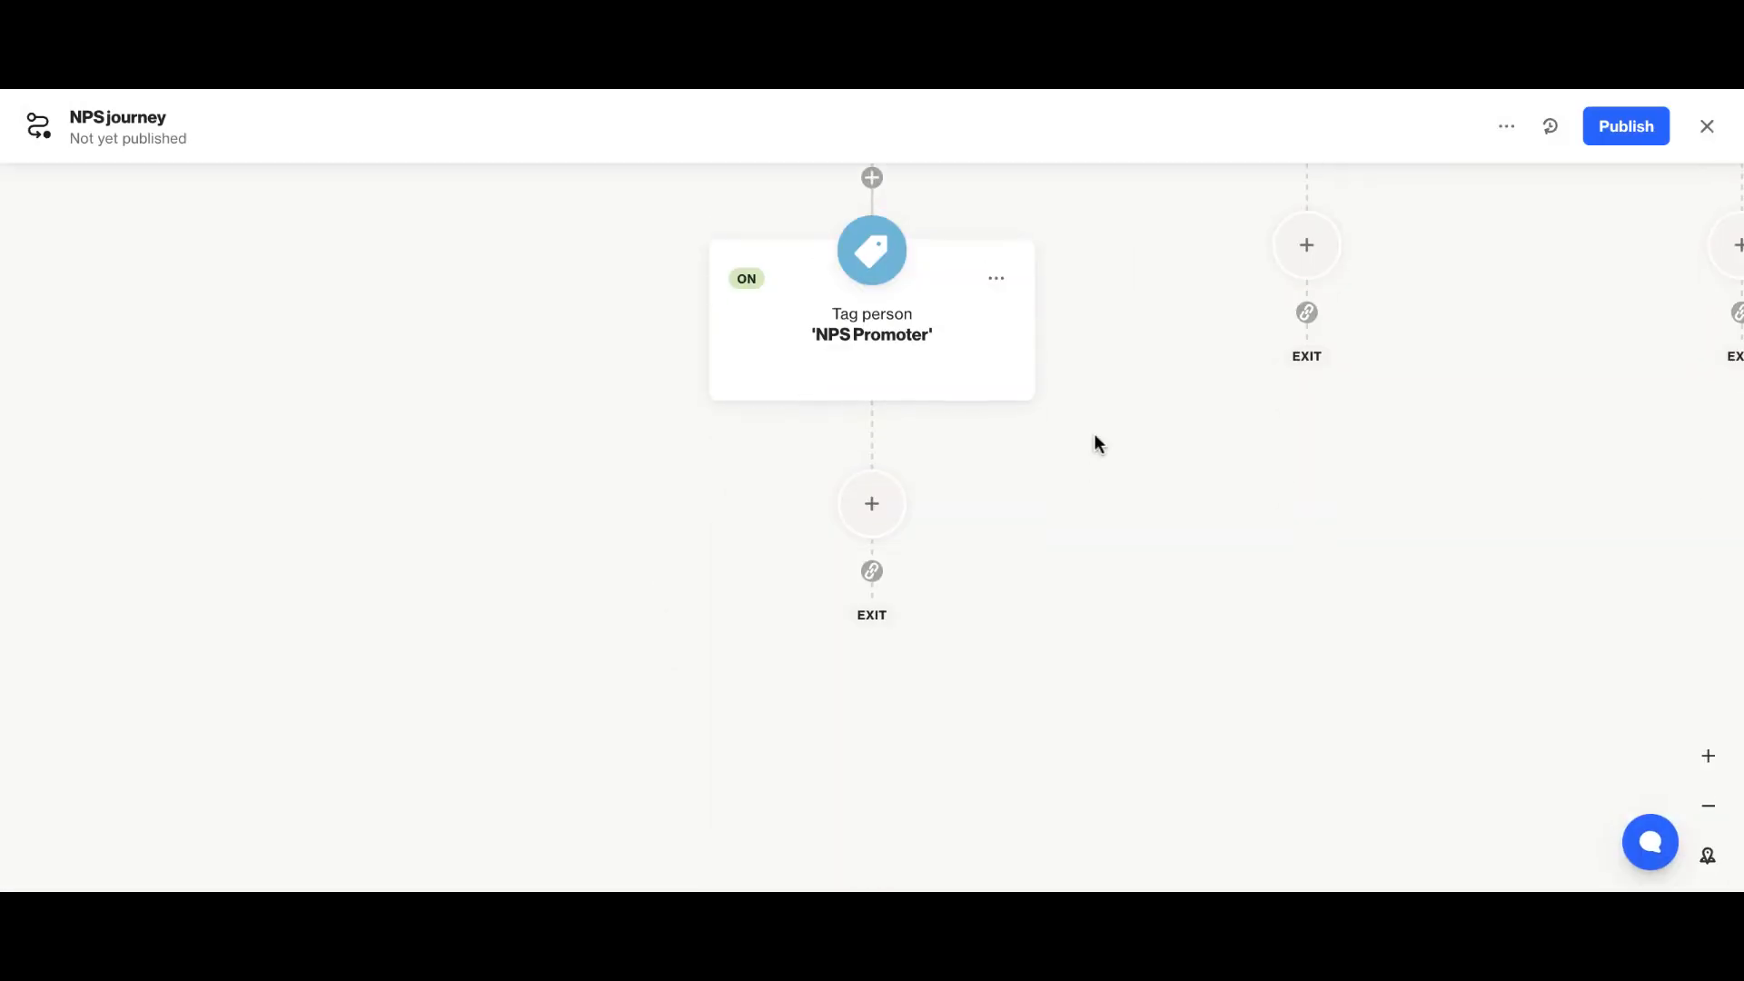
{"action": "left_click", "coordinate": [872, 502]}
{"action": "left_click", "coordinate": [252, 787]}
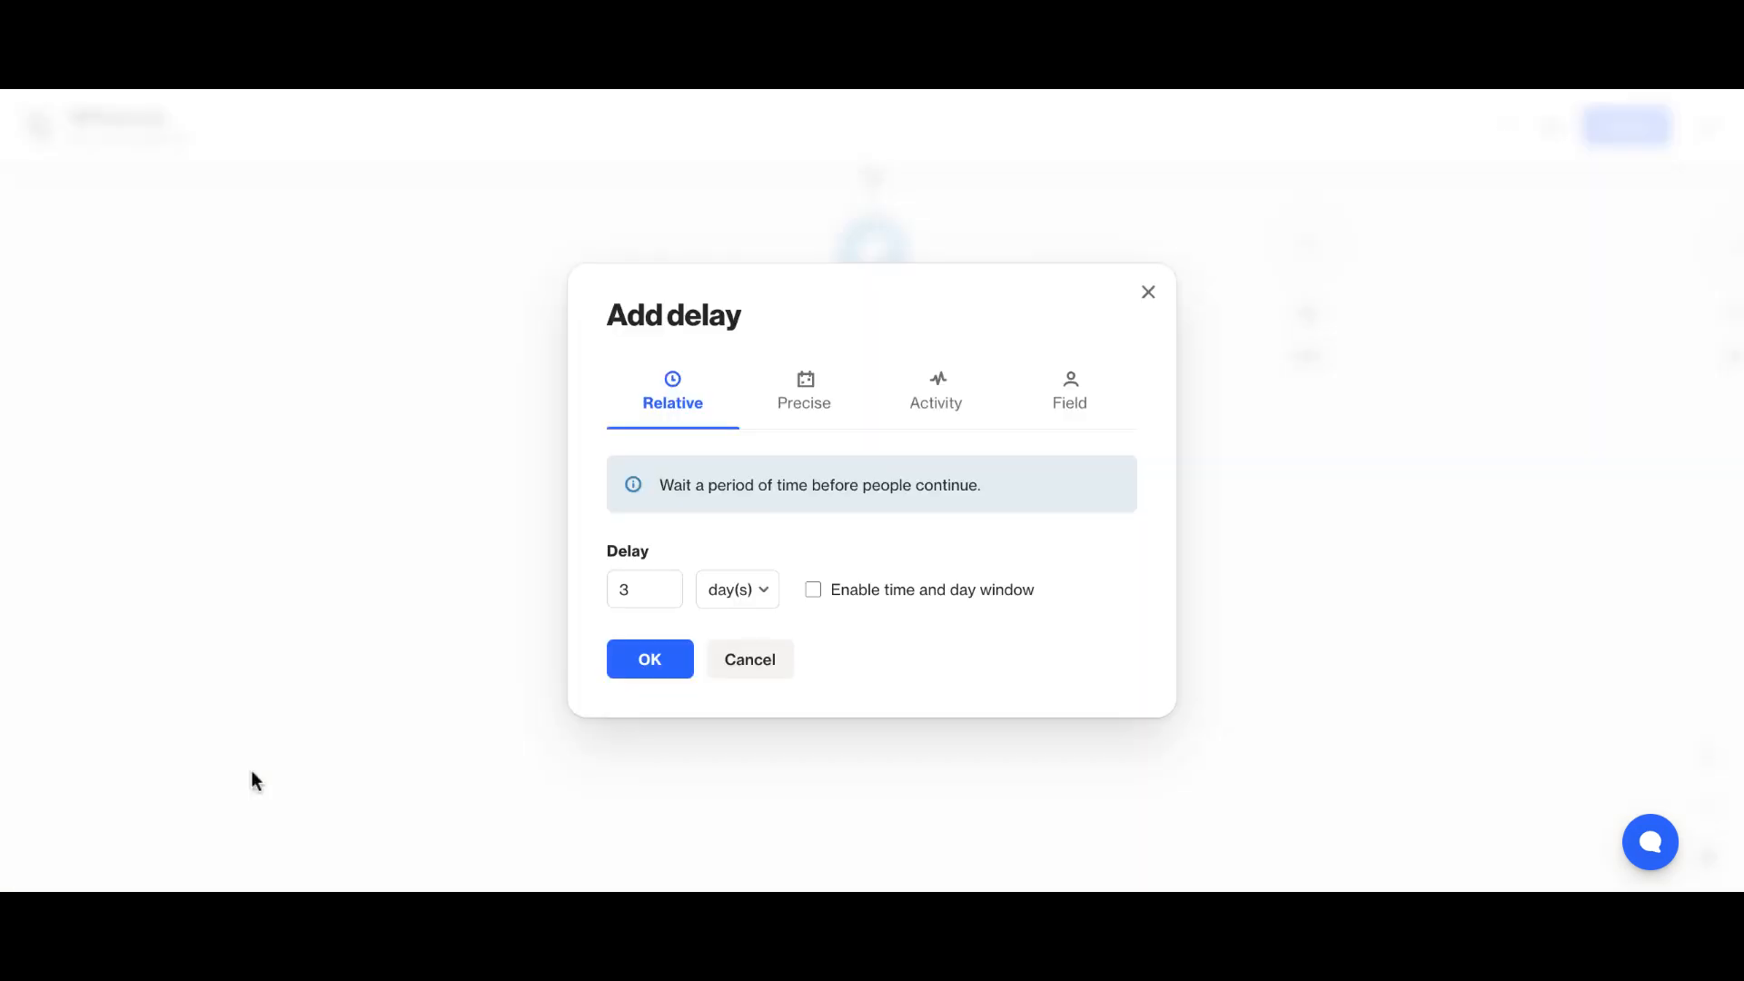
{"action": "left_click", "coordinate": [765, 592]}
{"action": "left_click", "coordinate": [758, 635]}
{"action": "left_click", "coordinate": [645, 600]}
{"action": "key", "text": "BackSpace"}
{"action": "left_click", "coordinate": [670, 661]}
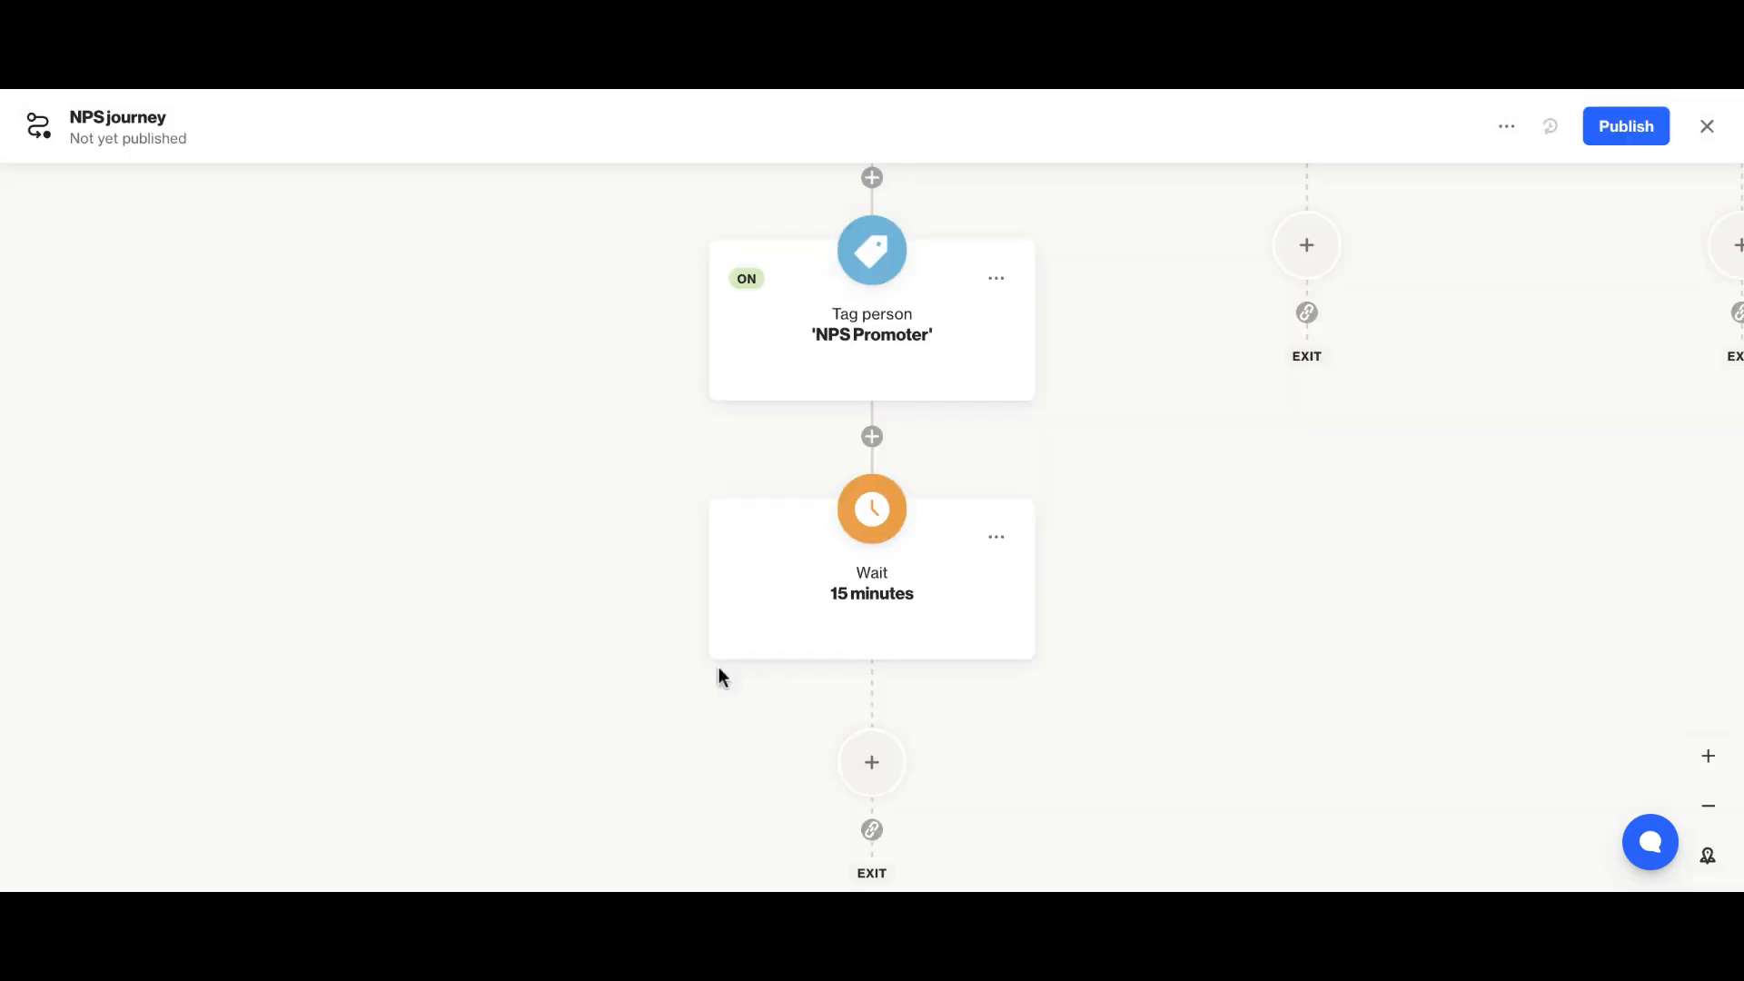
Add the existing "NPS Promoter Thank You" email below the 15-minute delay.
{"action": "scroll", "coordinate": [995, 672], "scroll_direction": "down", "scroll_amount": 1}
{"action": "left_click", "coordinate": [888, 713]}
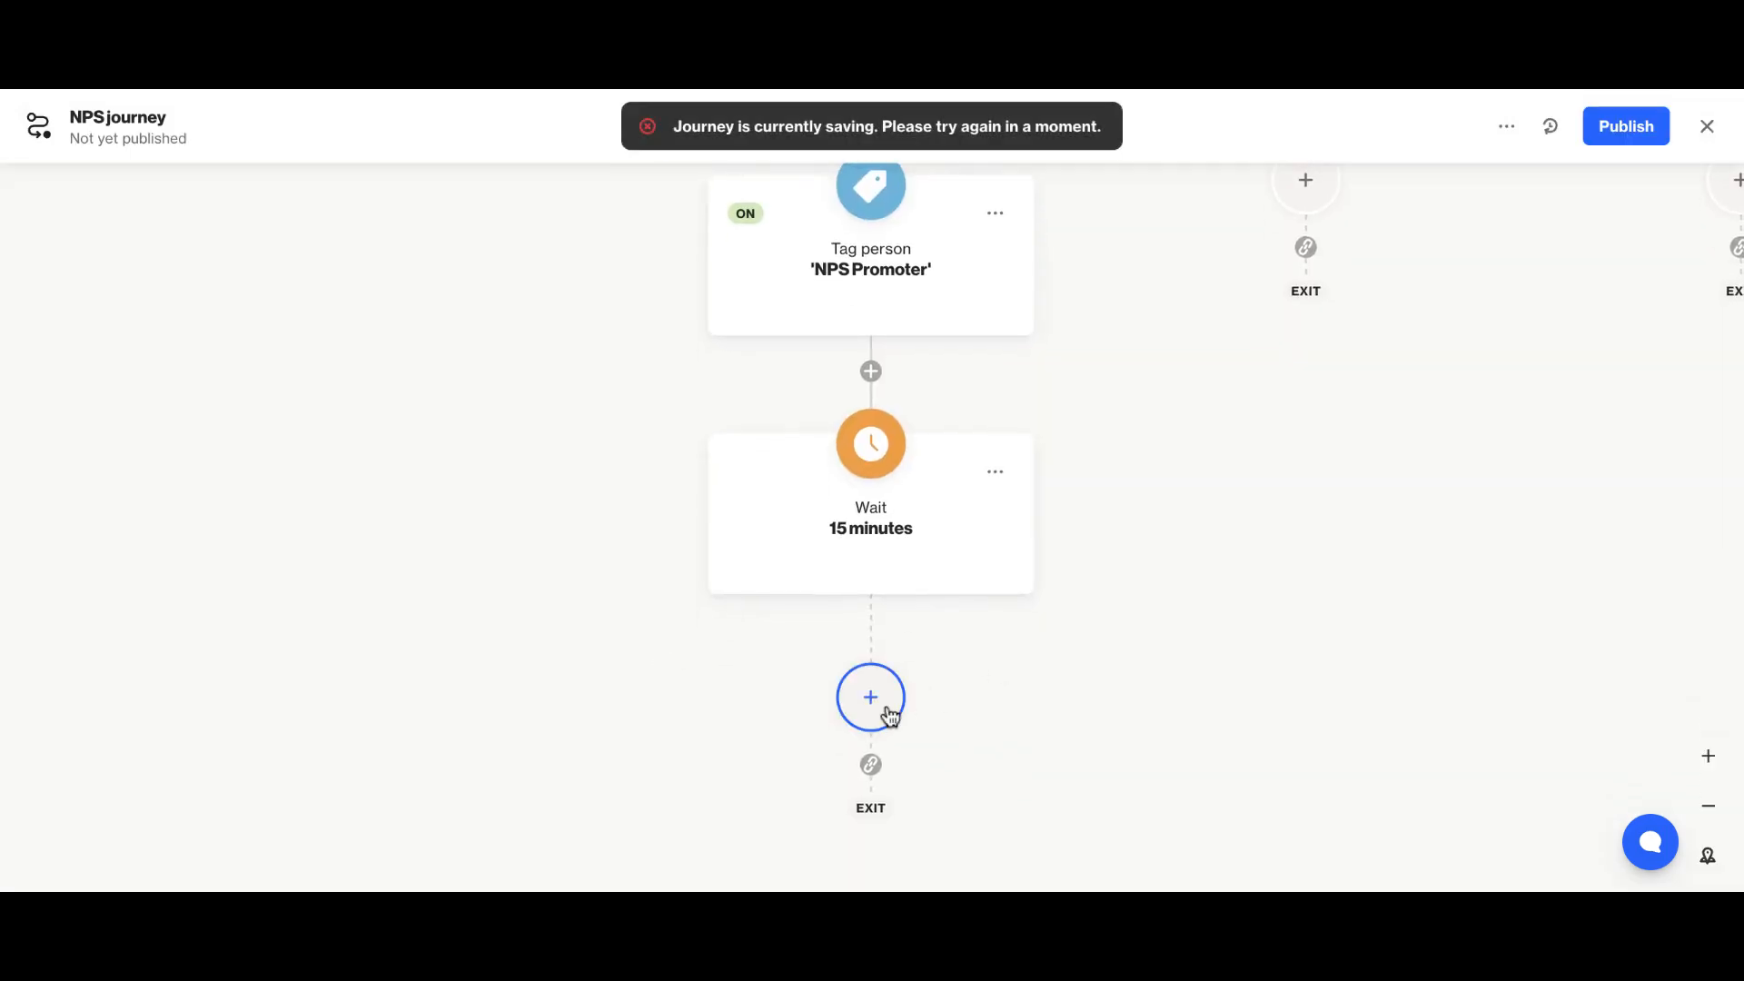
{"action": "left_click", "coordinate": [875, 704]}
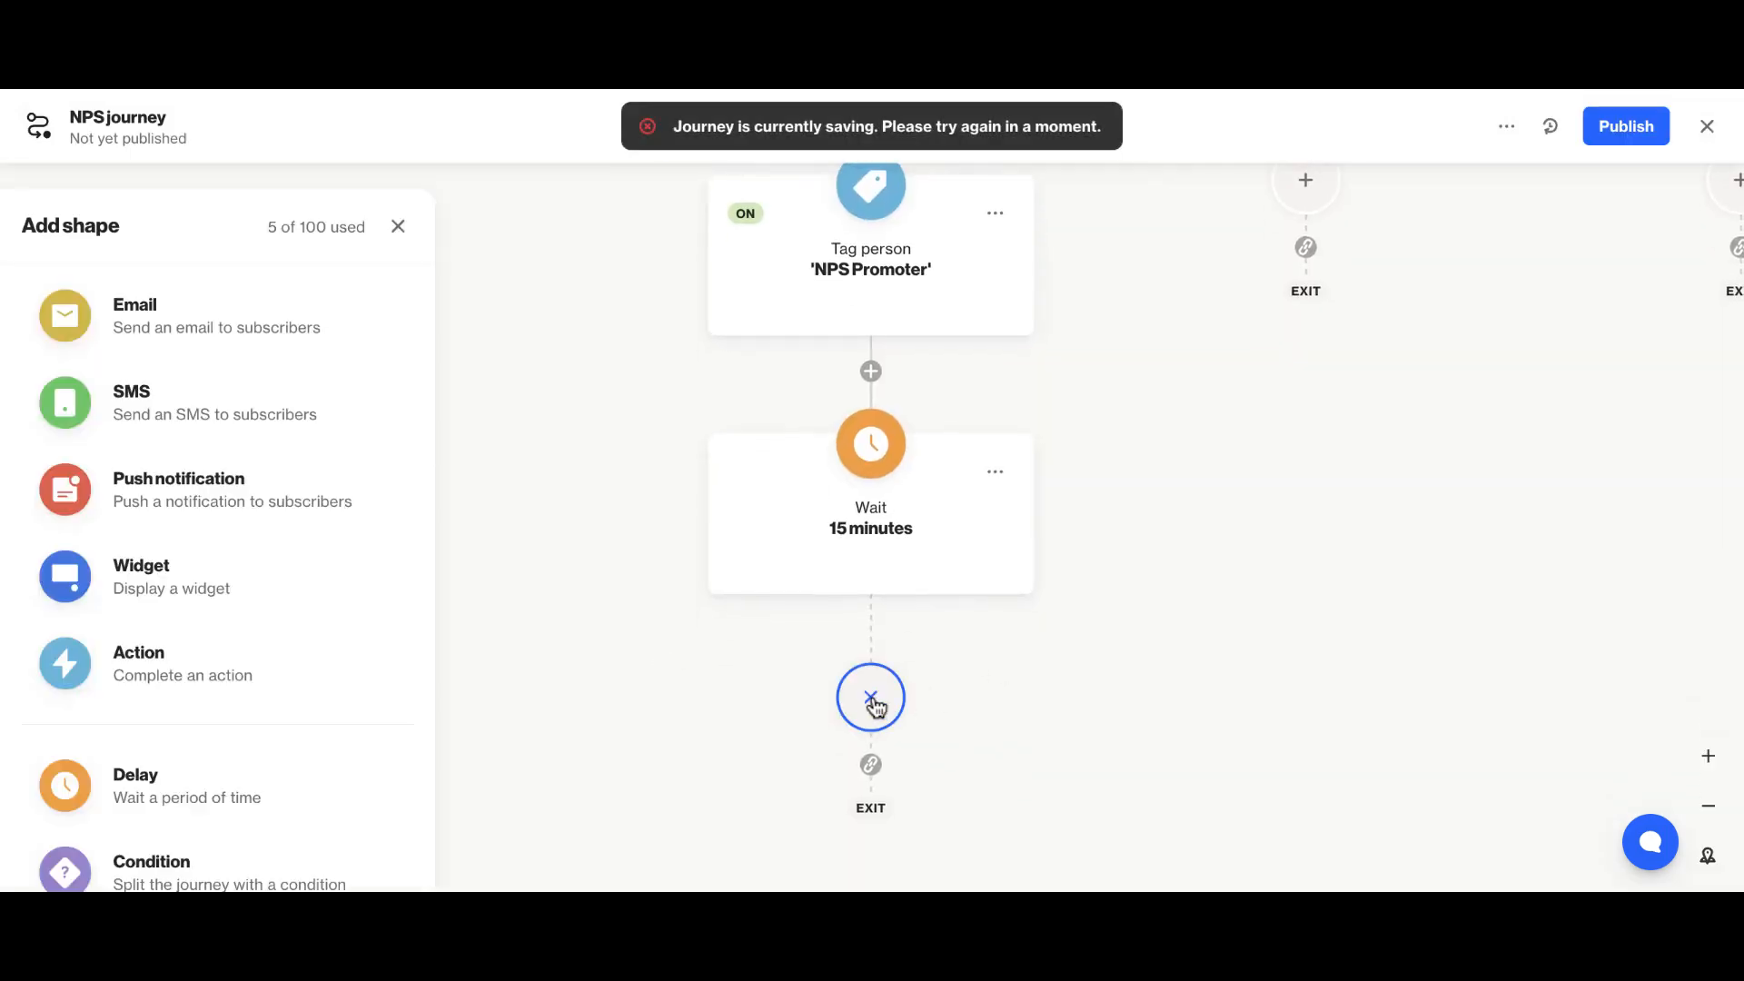
{"action": "left_click", "coordinate": [193, 318]}
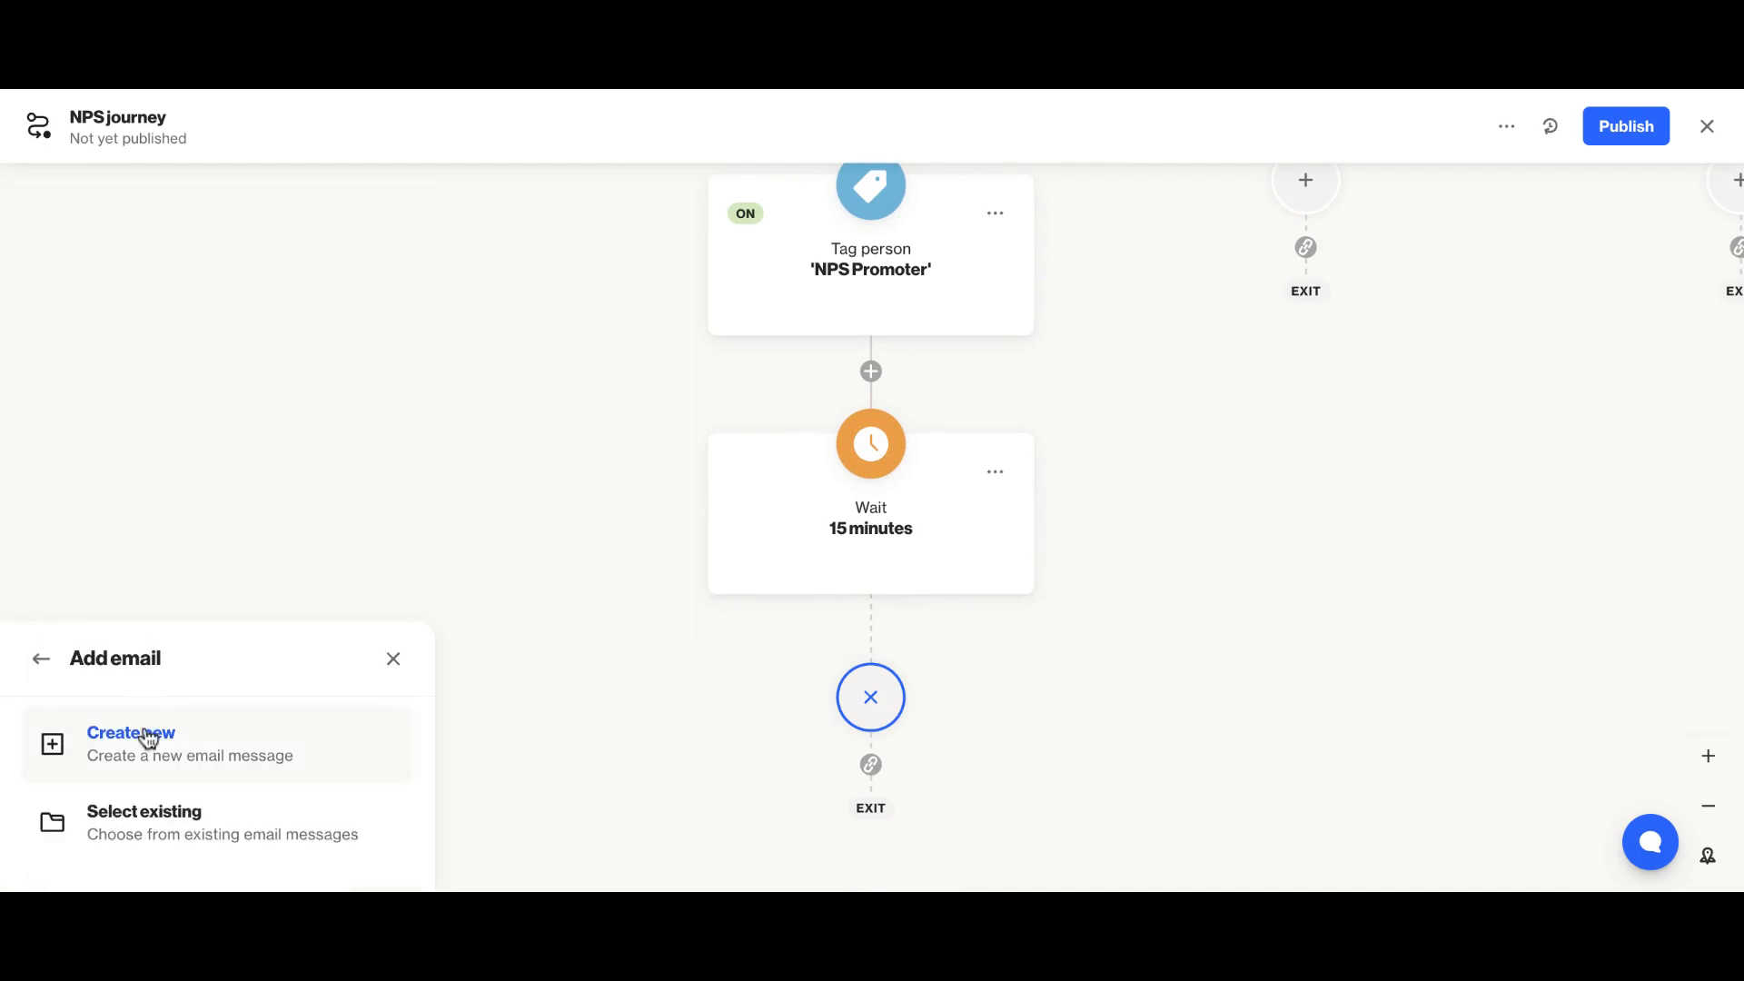
{"action": "left_click", "coordinate": [151, 834]}
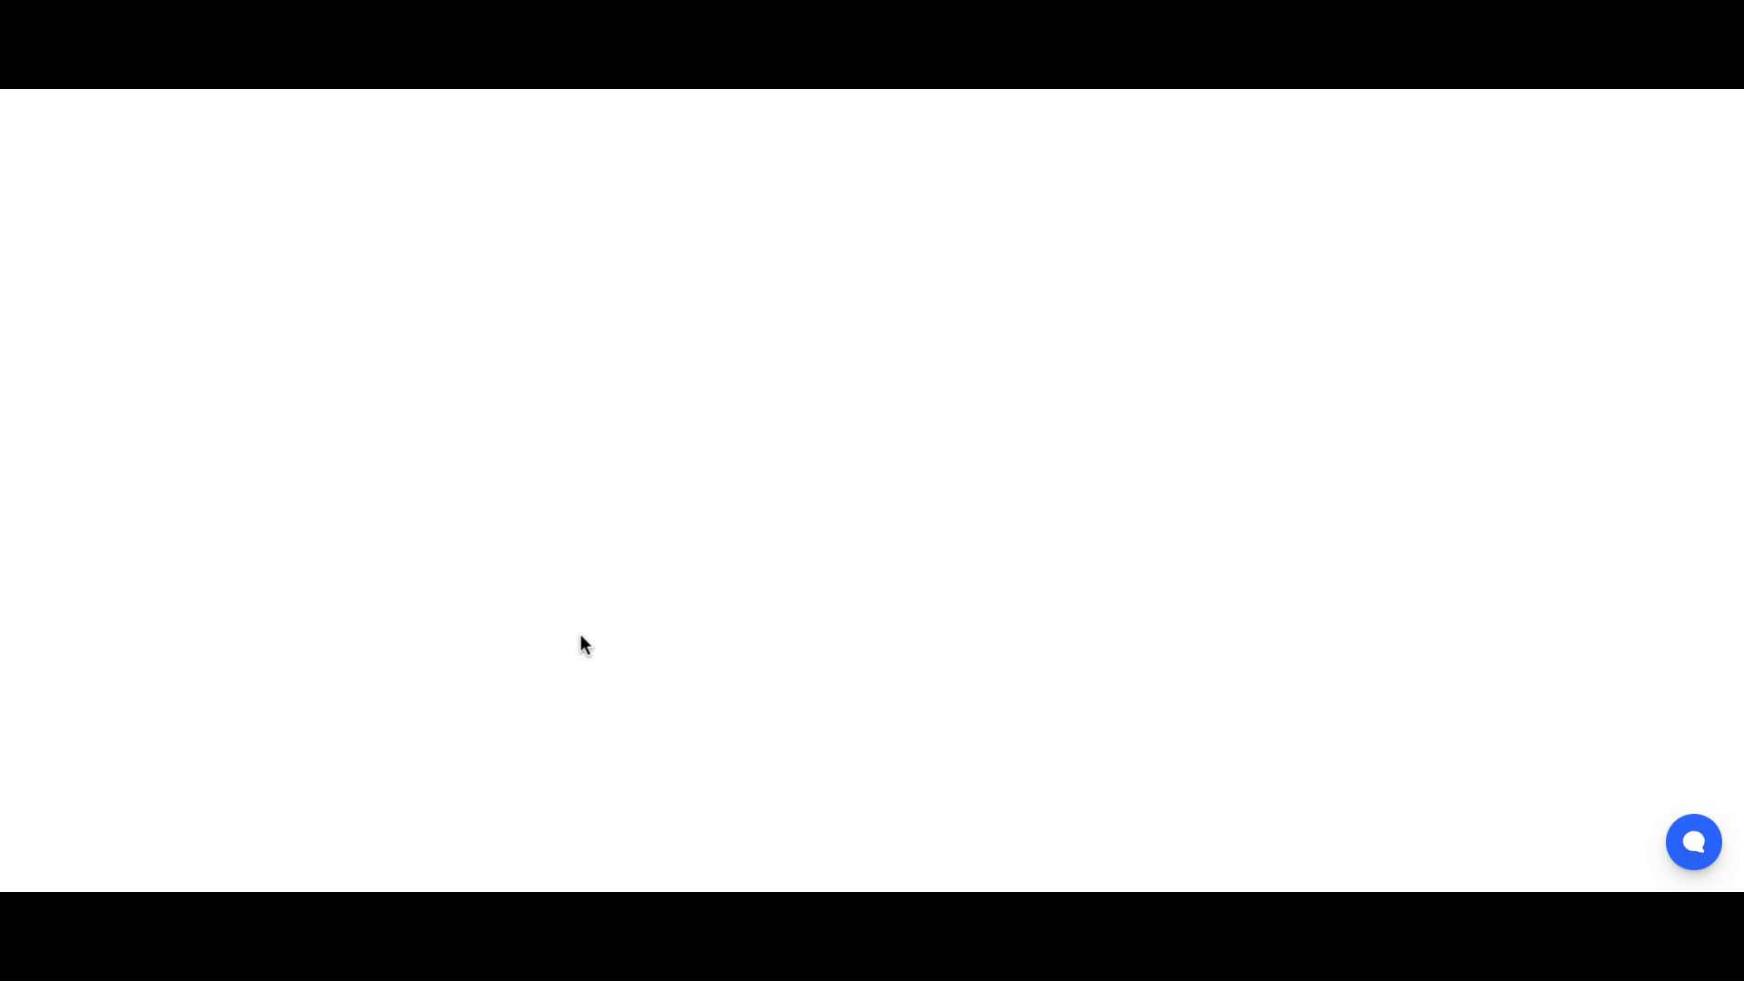
{"action": "left_click", "coordinate": [788, 472]}
{"action": "left_click", "coordinate": [1579, 868]}
Review the journey from the Promoter path up to the NPS survey widget and publish it.
{"action": "left_click_drag", "start_coordinate": [1197, 685], "coordinate": [910, 788]}
{"action": "left_click", "coordinate": [1708, 805]}
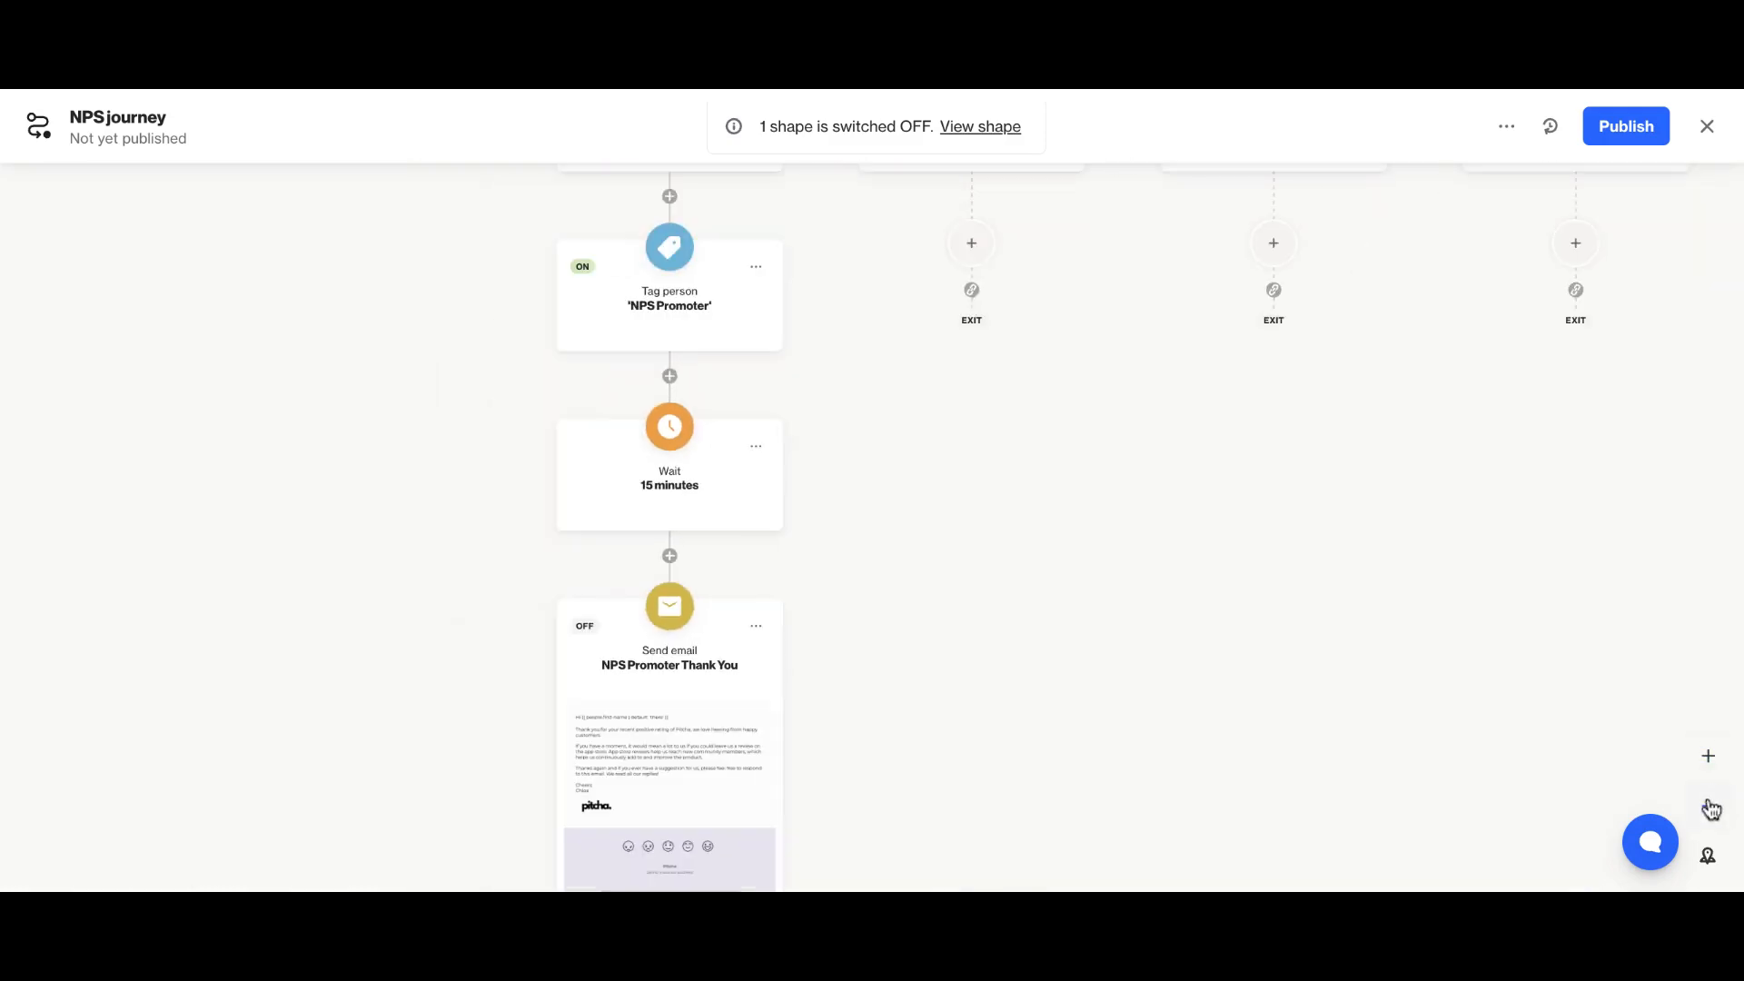
{"action": "left_click_drag", "start_coordinate": [1445, 655], "coordinate": [1216, 792]}
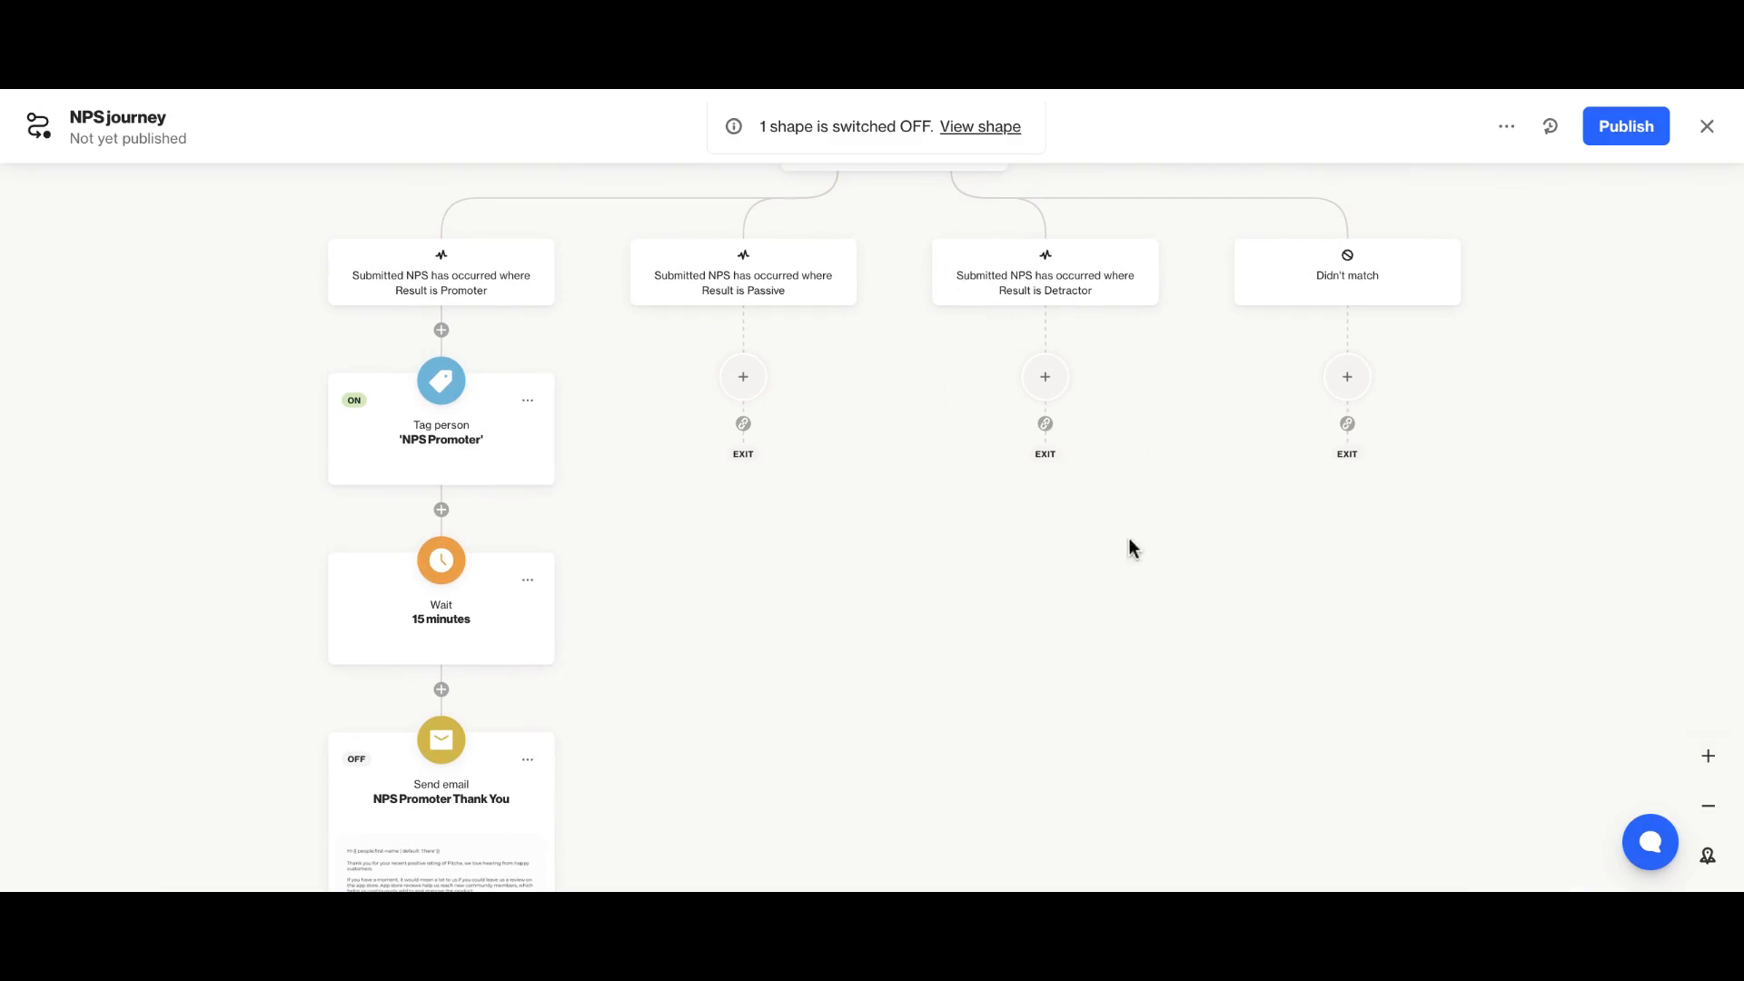
{"action": "left_click_drag", "start_coordinate": [1128, 539], "coordinate": [1175, 713]}
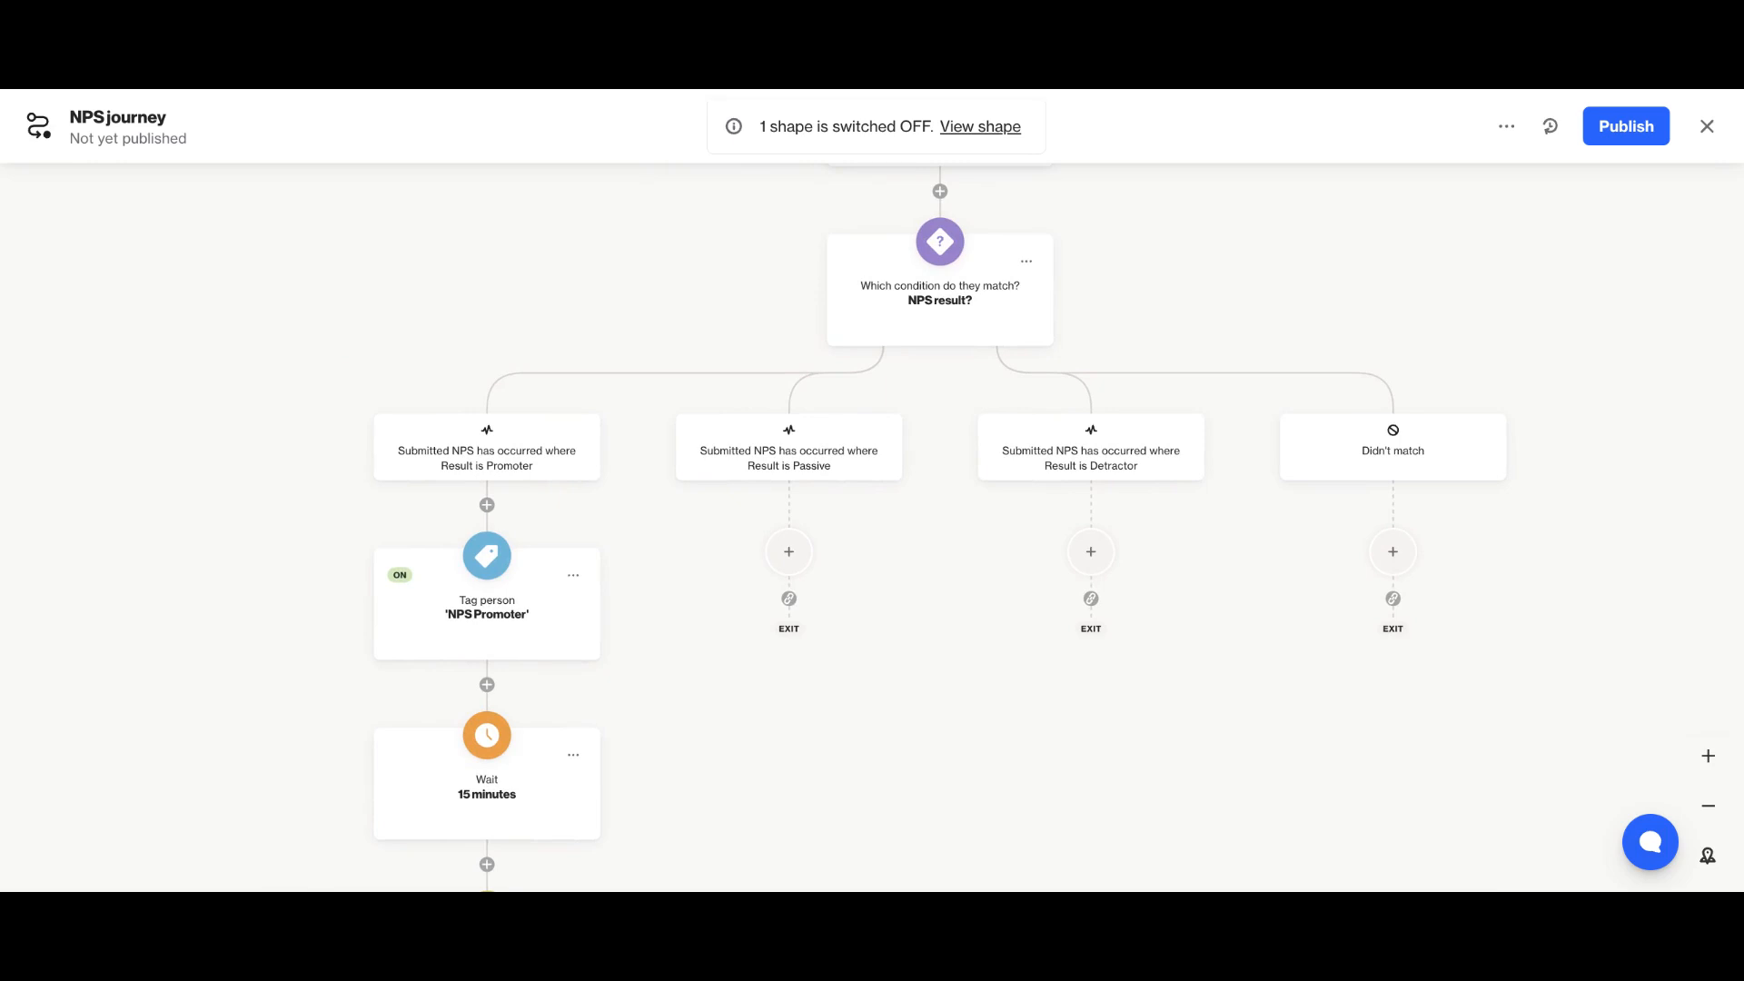
{"action": "left_click_drag", "start_coordinate": [1226, 300], "coordinate": [1164, 595]}
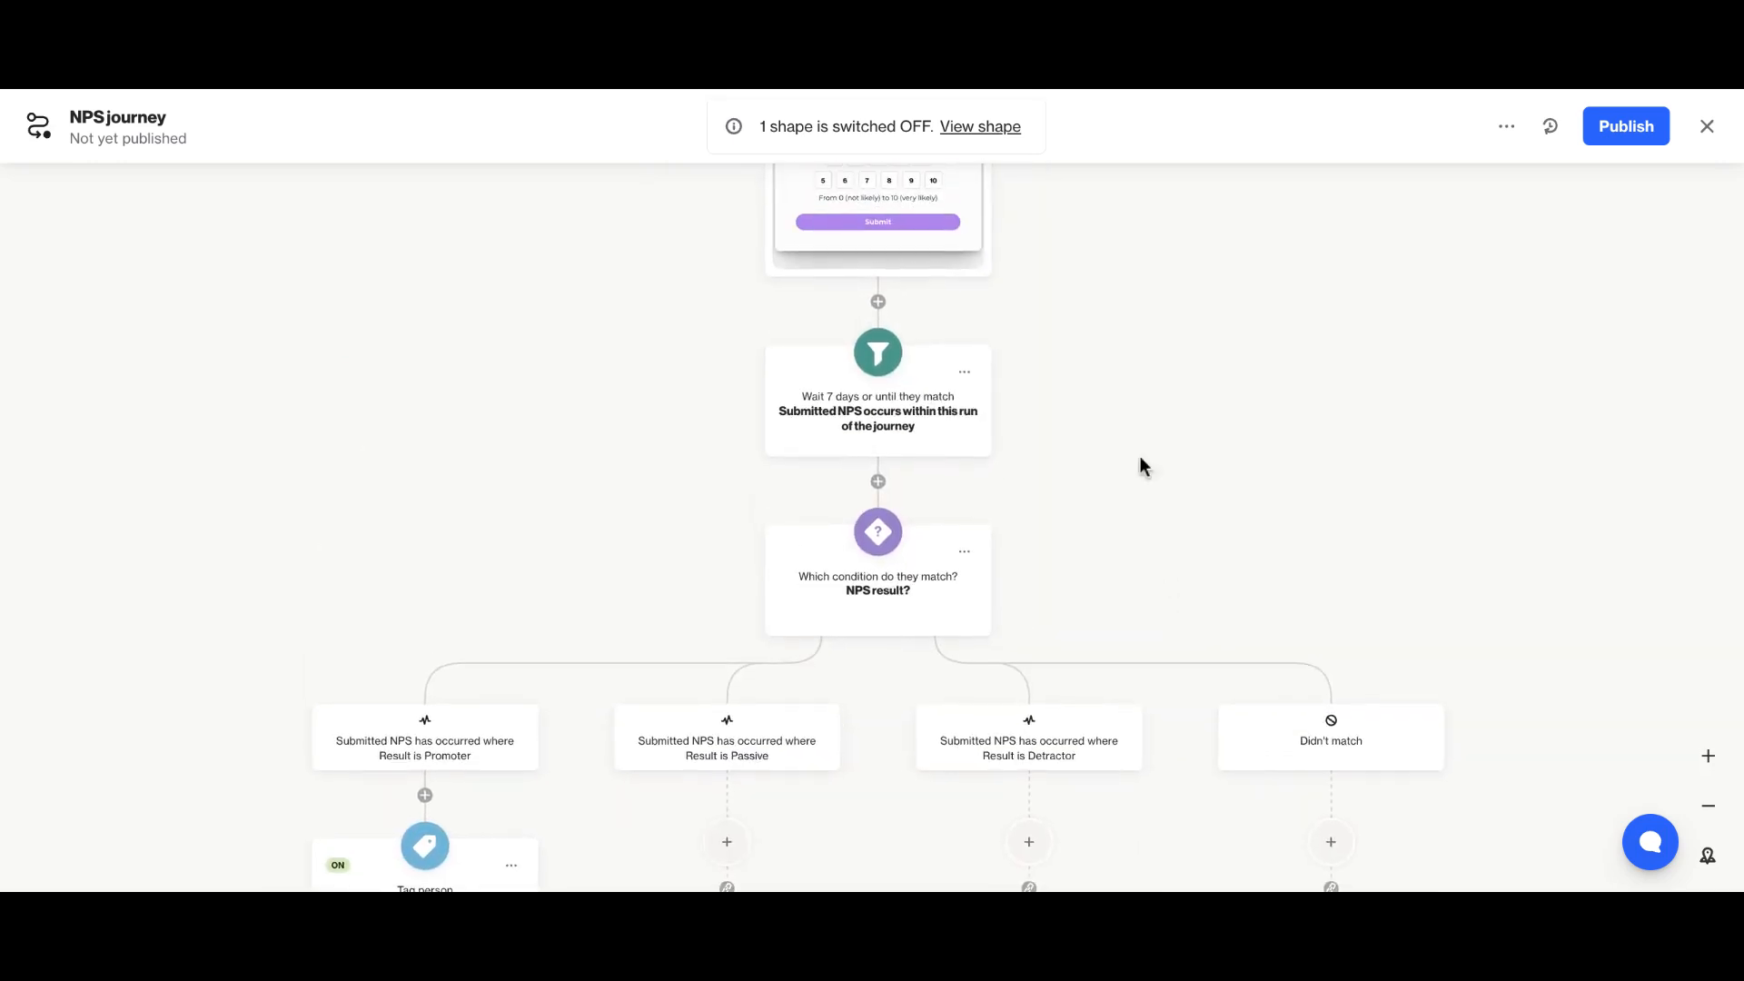
{"action": "left_click_drag", "start_coordinate": [1117, 480], "coordinate": [1089, 629]}
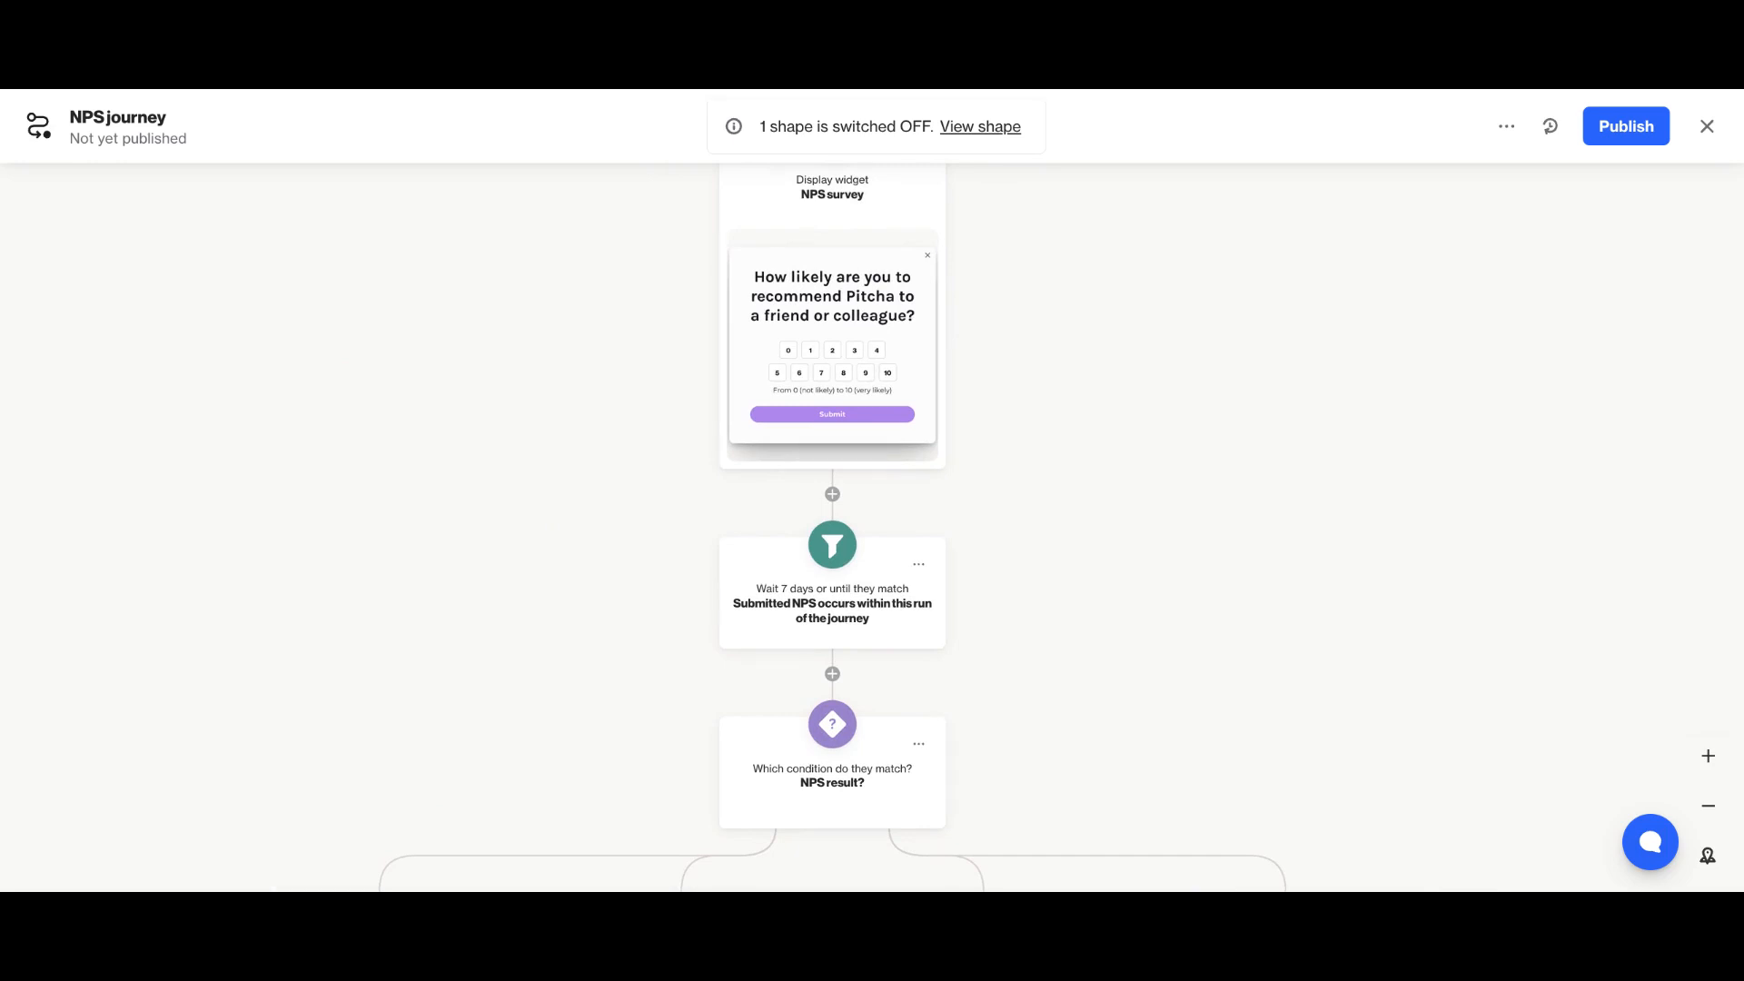
{"action": "left_click", "coordinate": [1625, 143]}
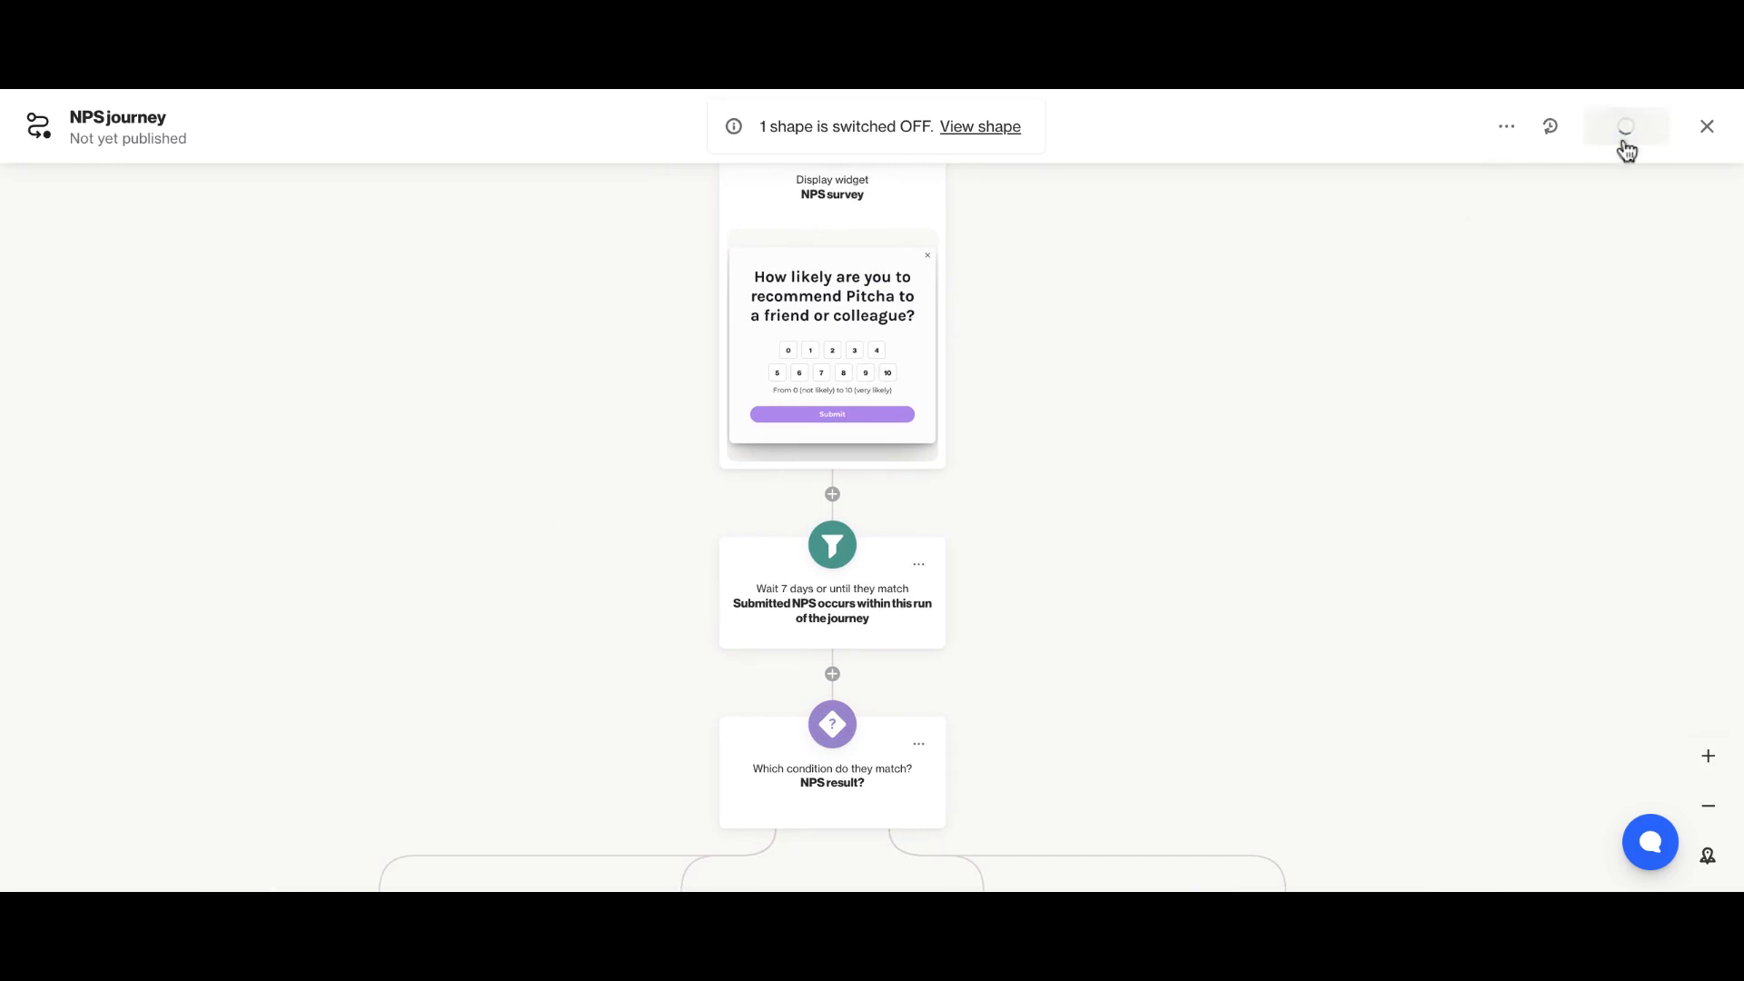